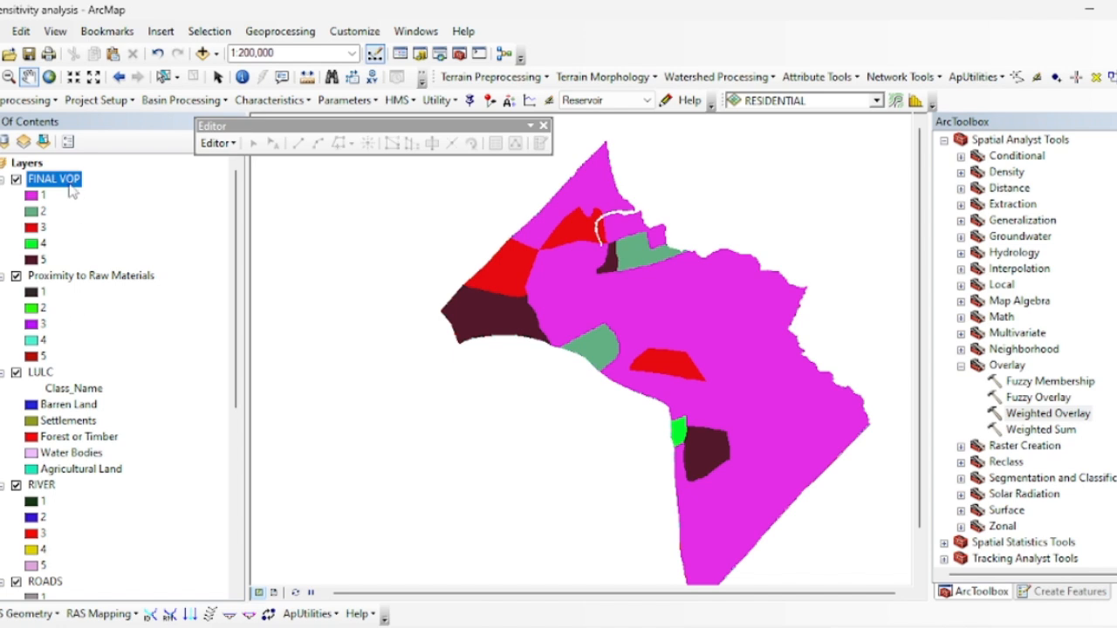
# Review the raster layers listed for the sensitivity analysis, from FINAL VOP down to abuyog.
pyautogui.scroll(-3, 70, 188)
pyautogui.scroll(3, 70, 188)
pyautogui.scroll(-7, 87, 235)
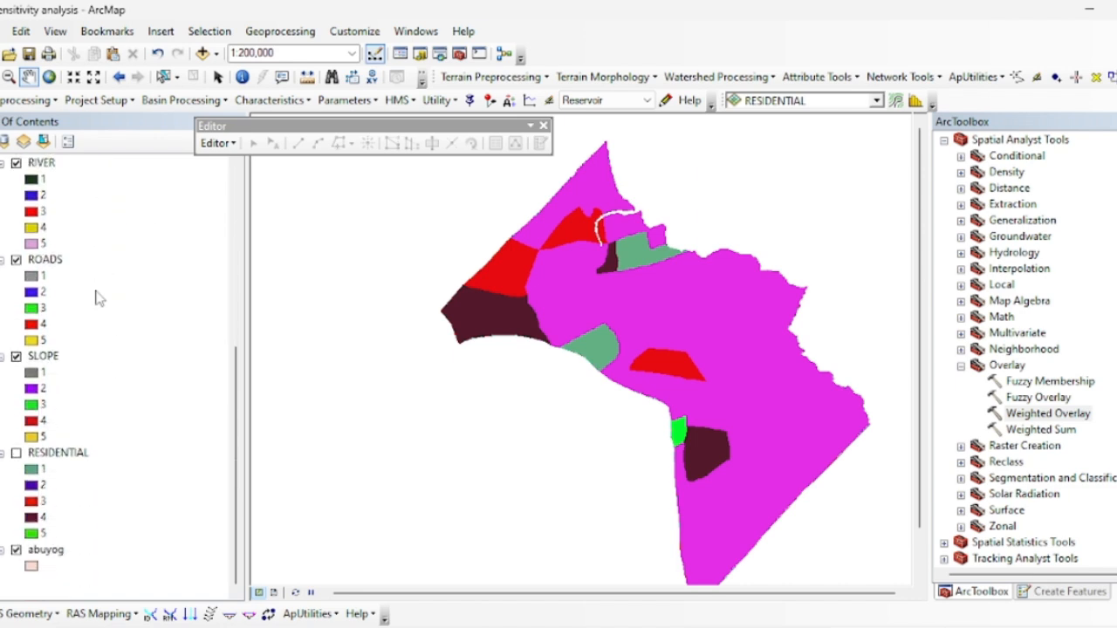
pyautogui.scroll(7, 99, 305)
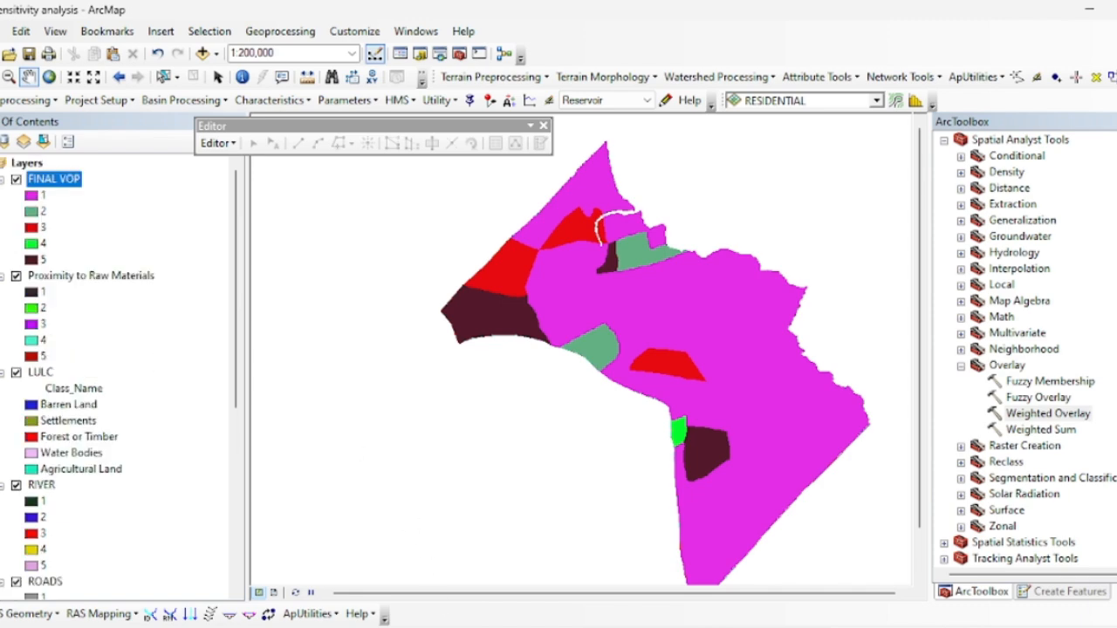
# Switch to the undergraduate thesis in Word and find Table 11, Weighting Schemes for the Suitability Criteria.
pyautogui.click(477, 627)
pyautogui.scroll(-10, 549, 366)
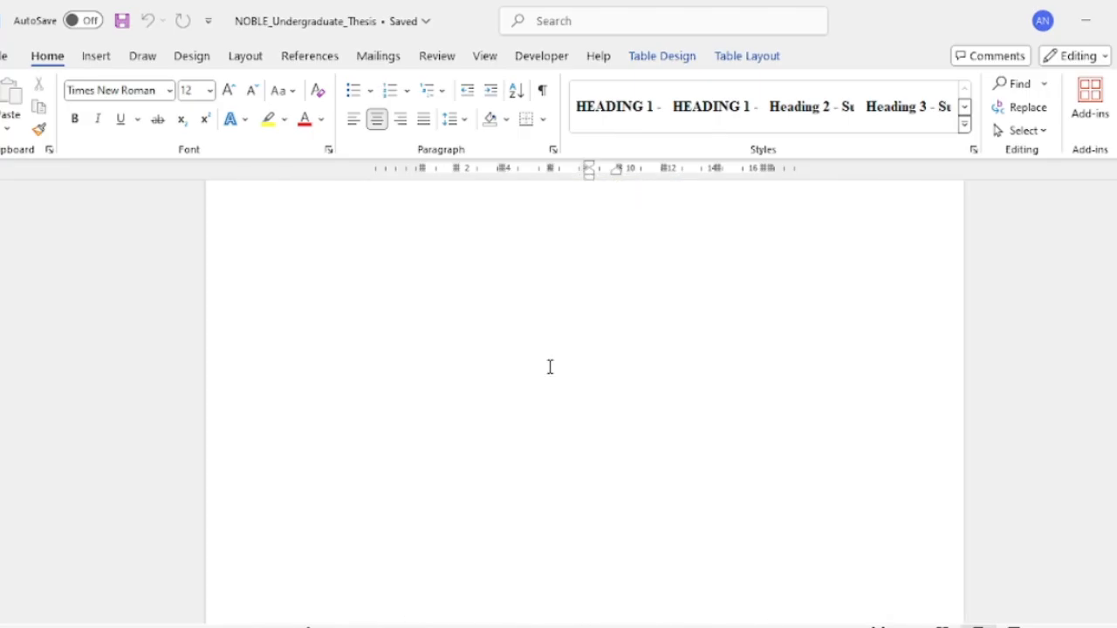
pyautogui.scroll(-4, 550, 366)
pyautogui.moveTo(385, 305); pyautogui.dragTo(511, 319)
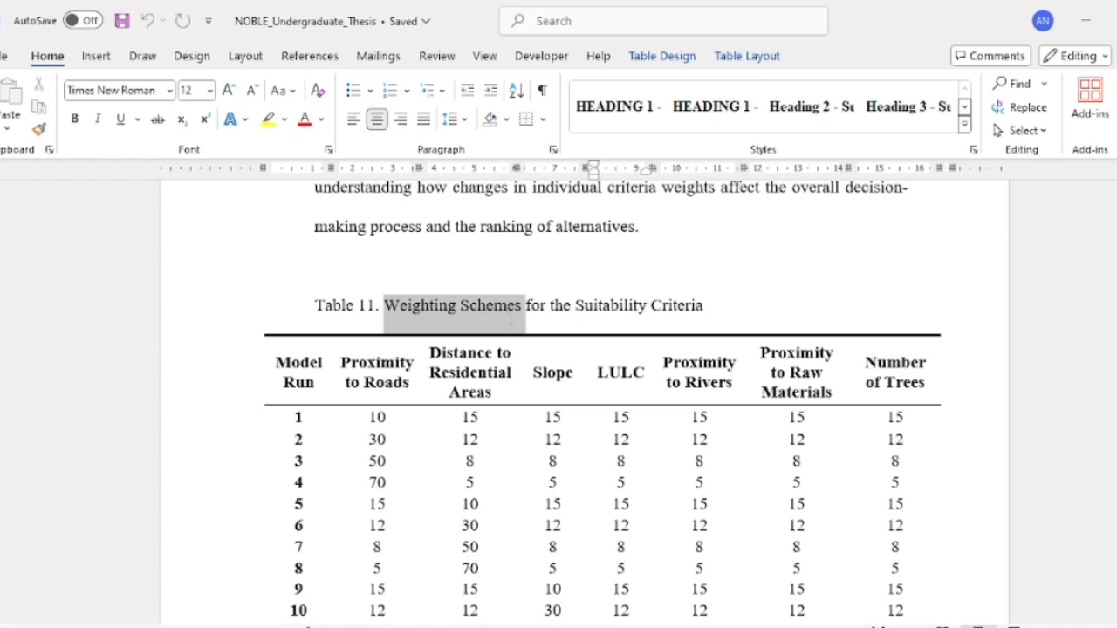
pyautogui.click(633, 366)
pyautogui.scroll(2, 689, 371)
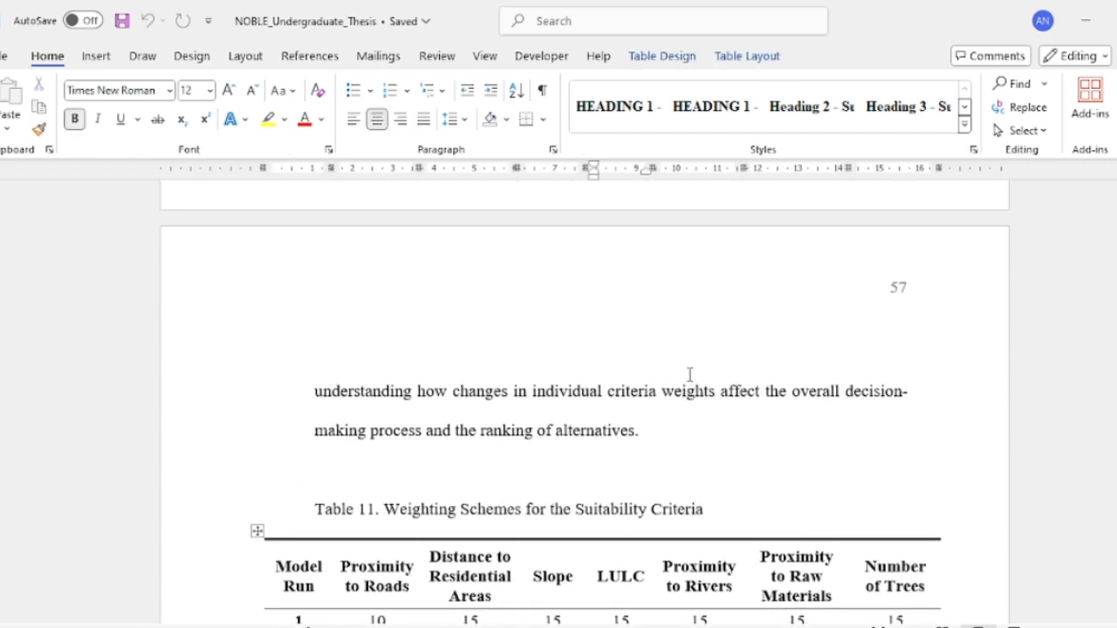
# Read the paragraph introducing Table 11, covering the source of the parameters and the "One At a Time" method.
pyautogui.scroll(5, 689, 373)
pyautogui.scroll(-1, 672, 377)
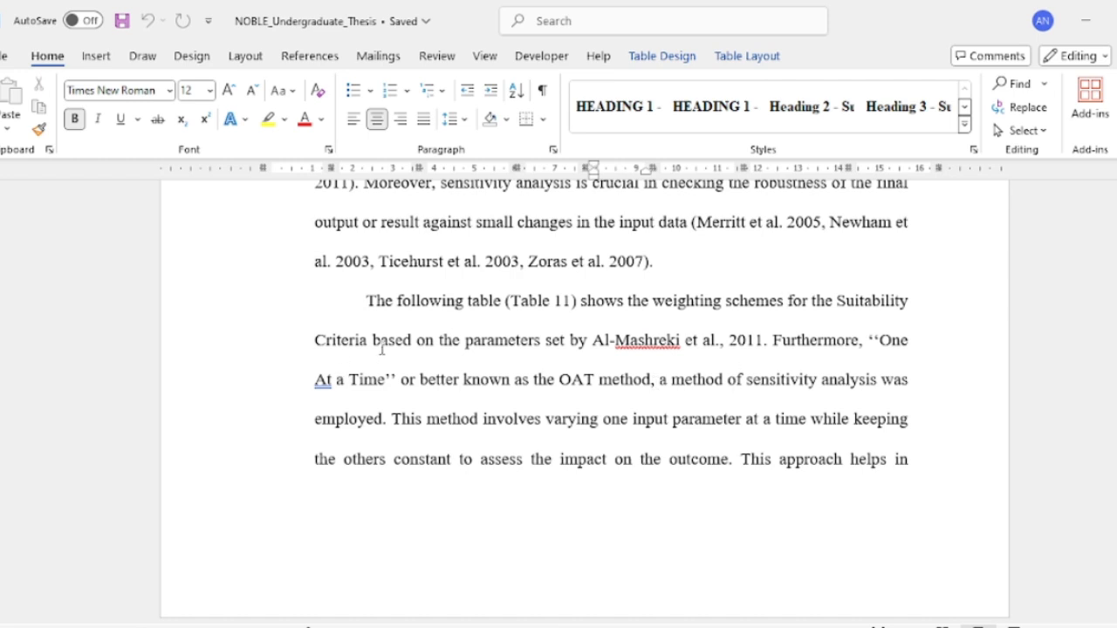
pyautogui.moveTo(375, 342); pyautogui.dragTo(760, 343)
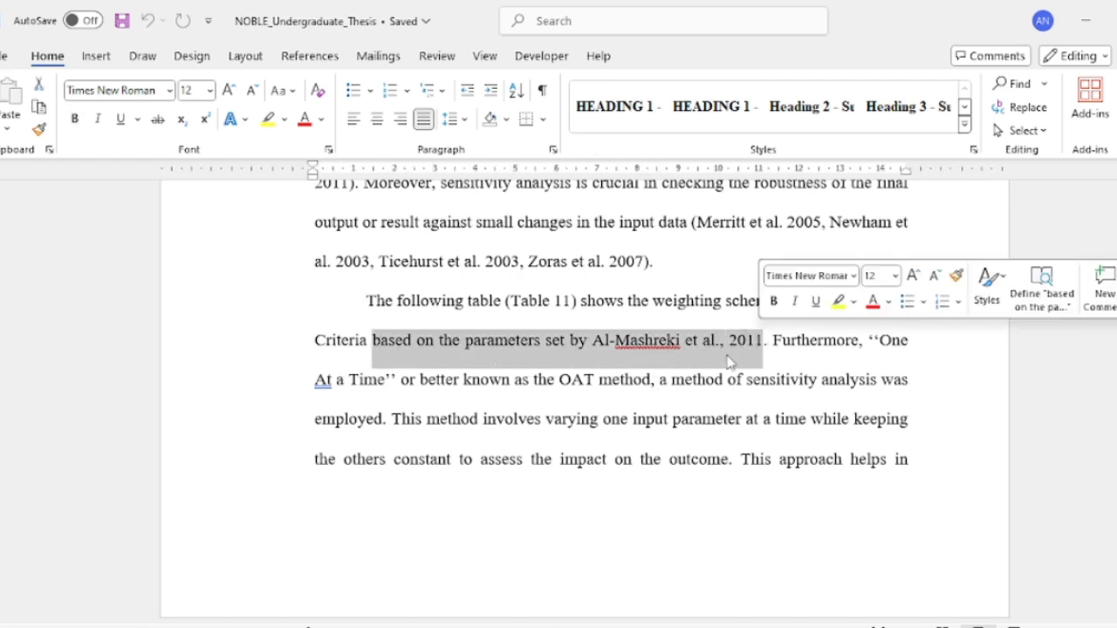
pyautogui.scroll(-5, 690, 359)
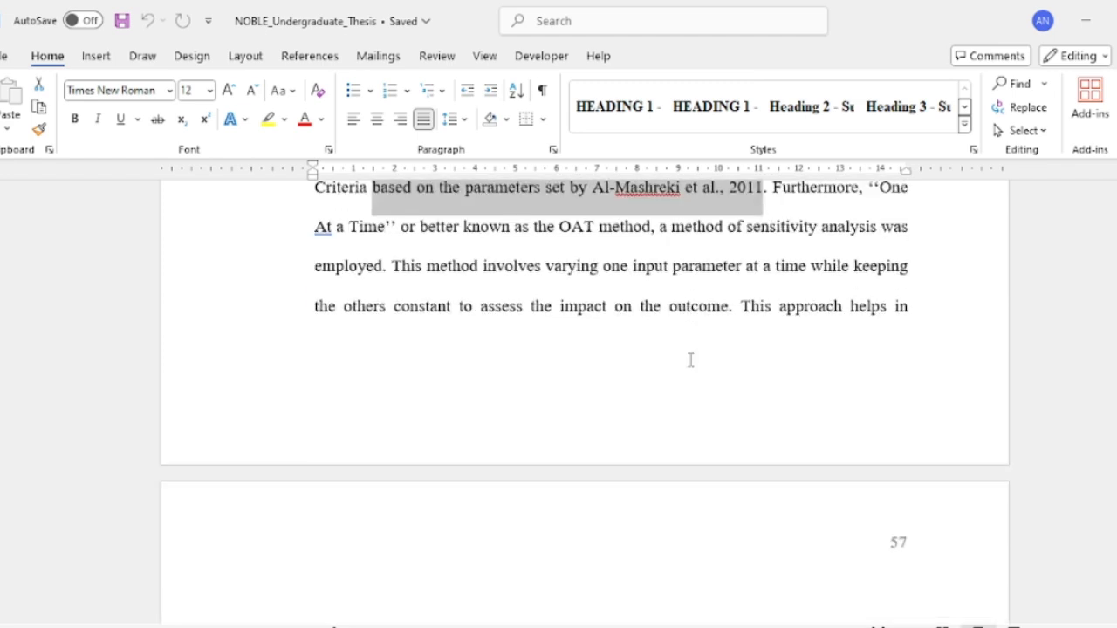
pyautogui.scroll(5, 689, 366)
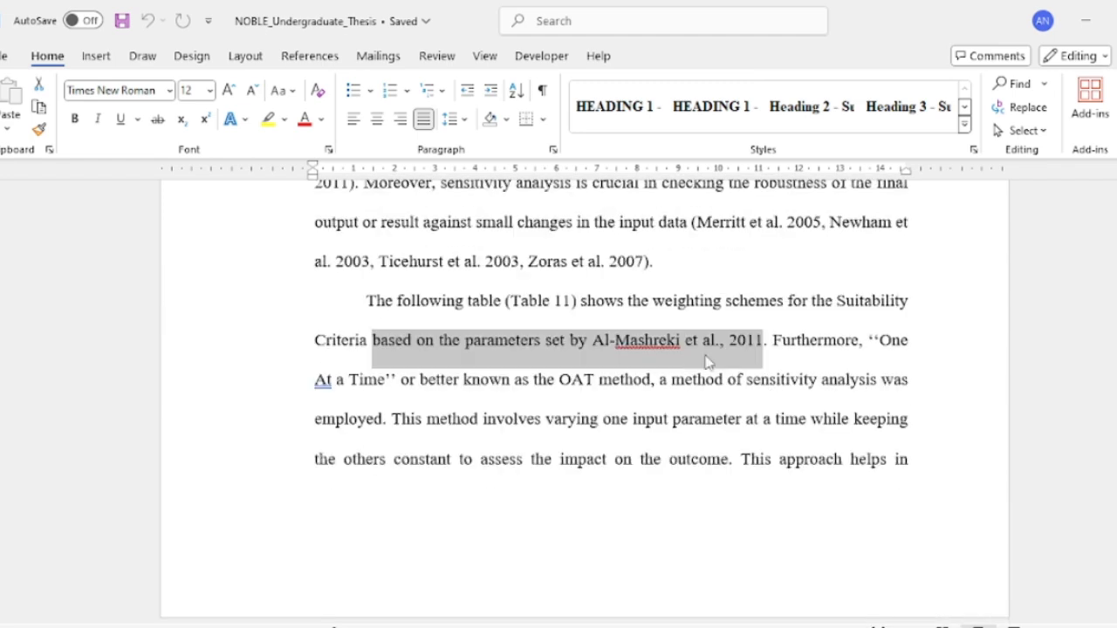
pyautogui.click(882, 342)
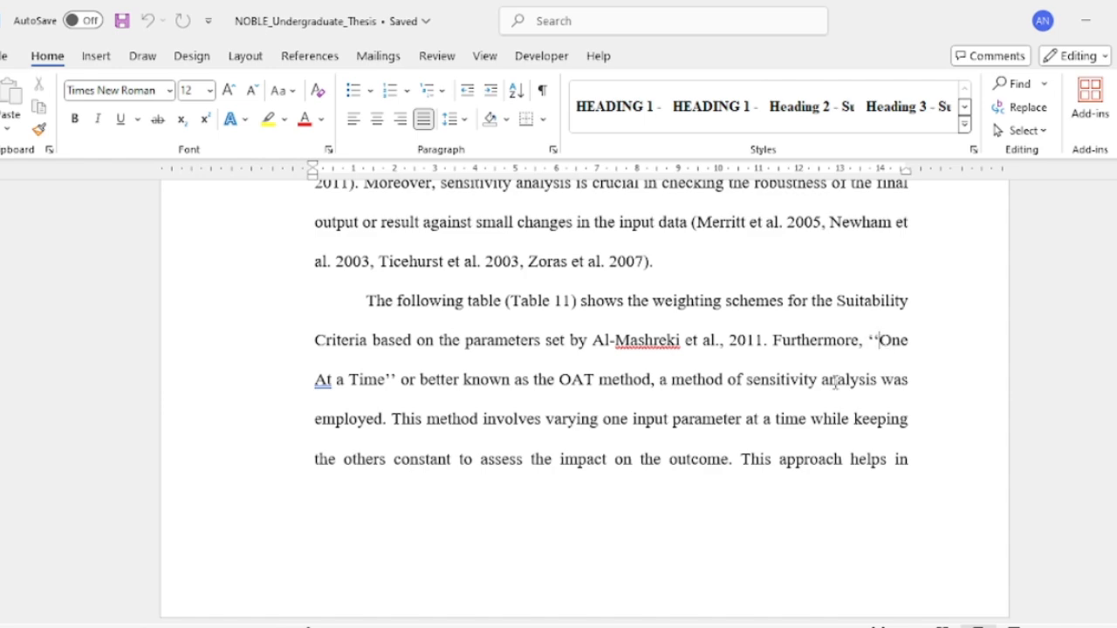
# Look over Table 11's criteria columns and the weights assigned to them.
pyautogui.scroll(-8, 835, 382)
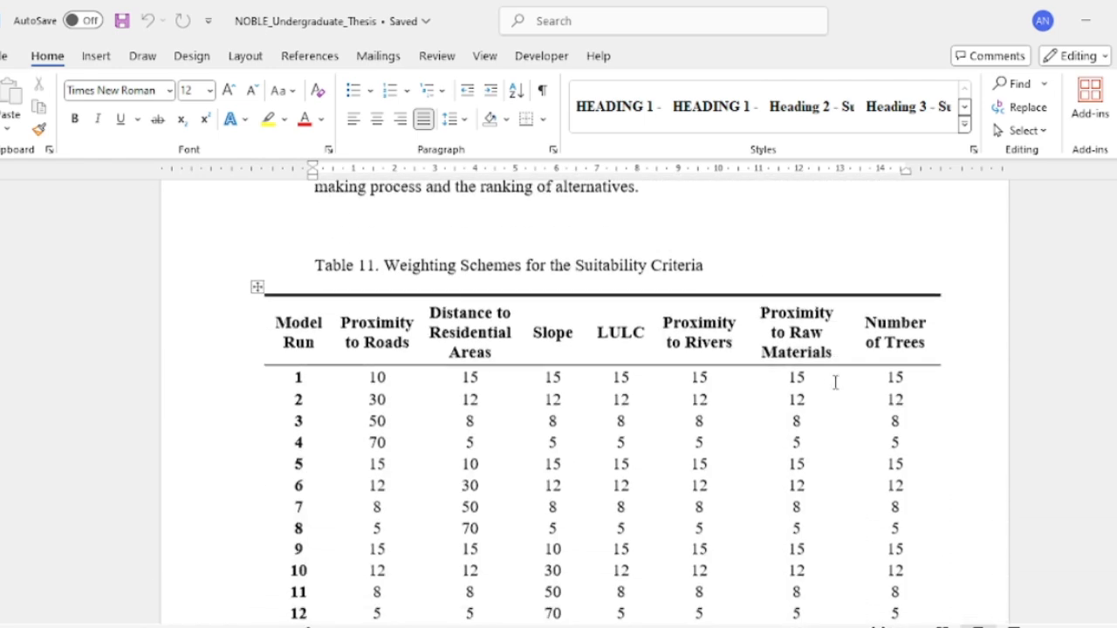
pyautogui.scroll(-3, 835, 382)
pyautogui.scroll(3, 835, 381)
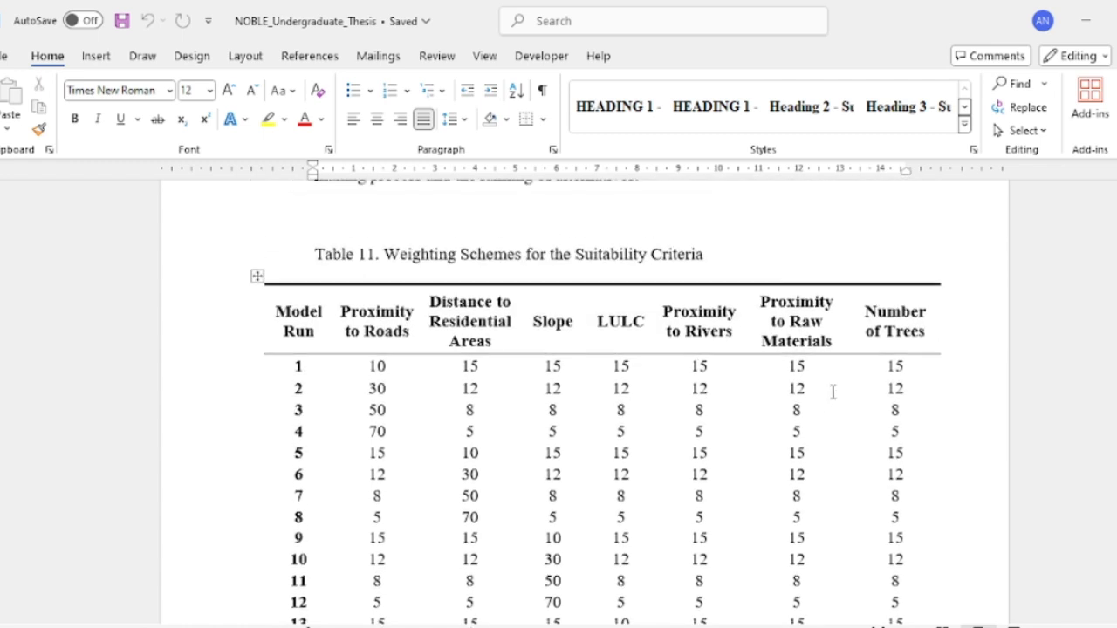
pyautogui.scroll(-3, 578, 363)
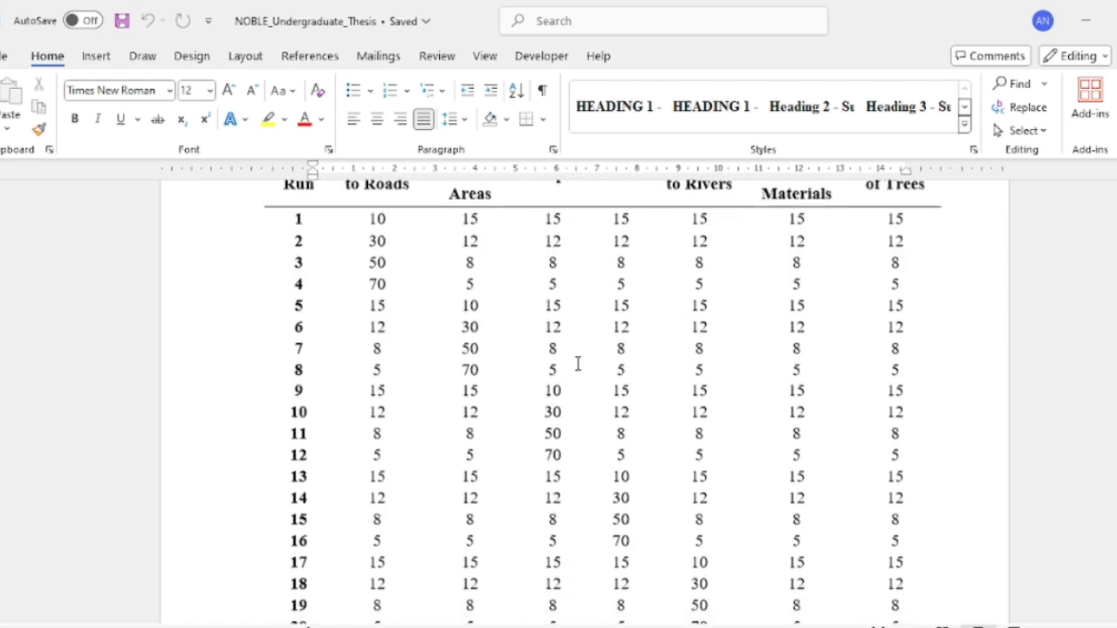
pyautogui.scroll(-2, 576, 363)
pyautogui.scroll(3, 576, 364)
pyautogui.scroll(-2, 579, 363)
pyautogui.scroll(3, 578, 364)
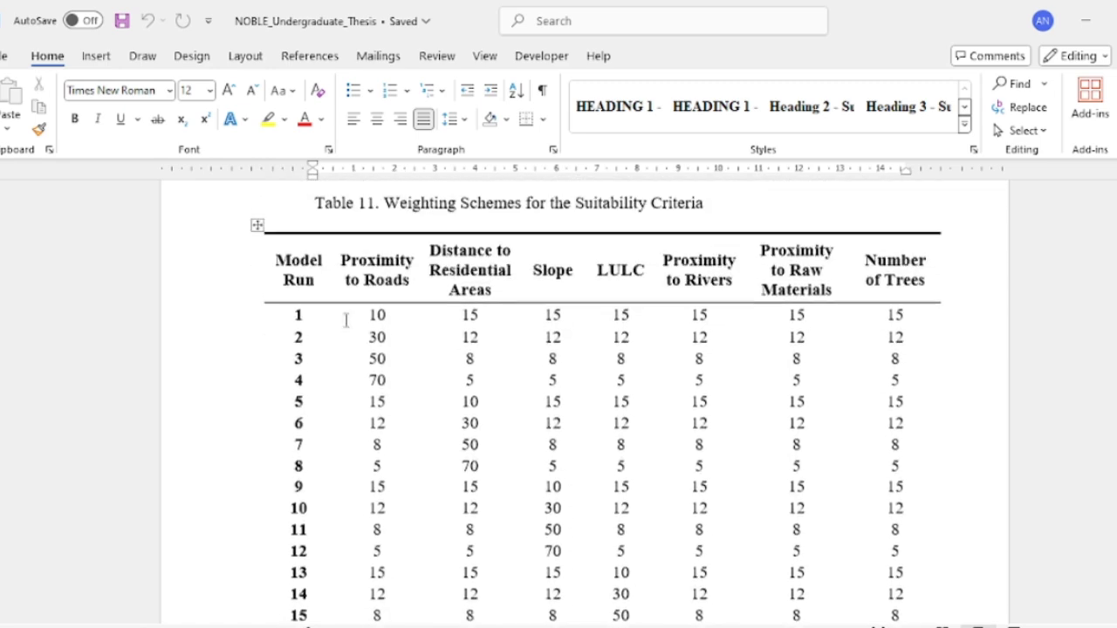
# Examine Table 11's Model Run column from the first run to the last.
pyautogui.click(278, 262)
pyautogui.scroll(-9, 394, 332)
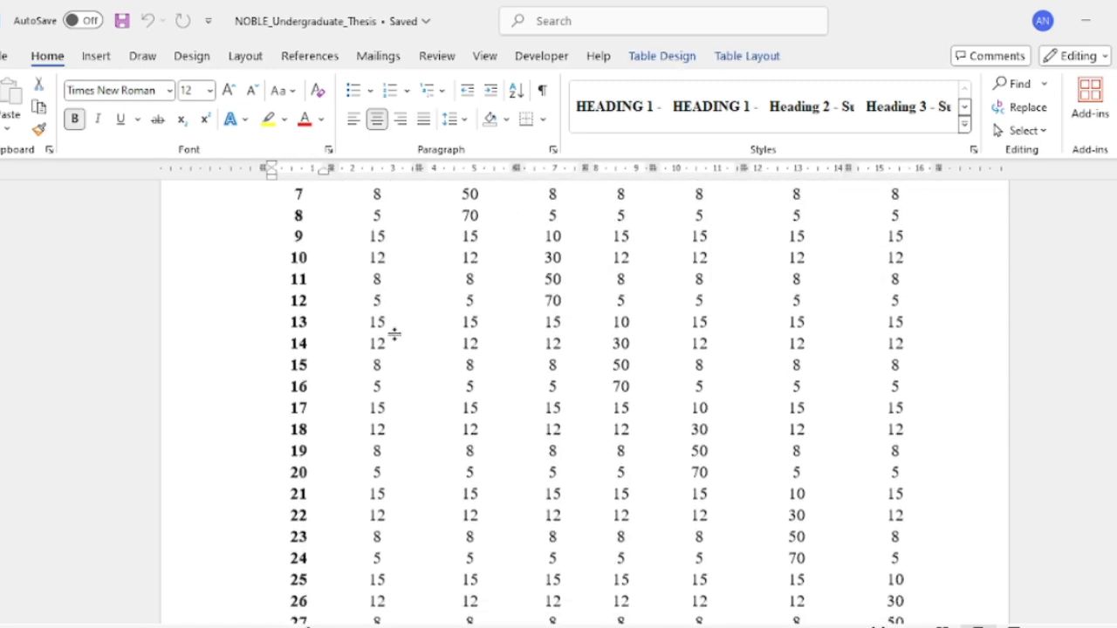
pyautogui.scroll(2, 384, 355)
pyautogui.scroll(1, 384, 355)
pyautogui.scroll(-2, 404, 367)
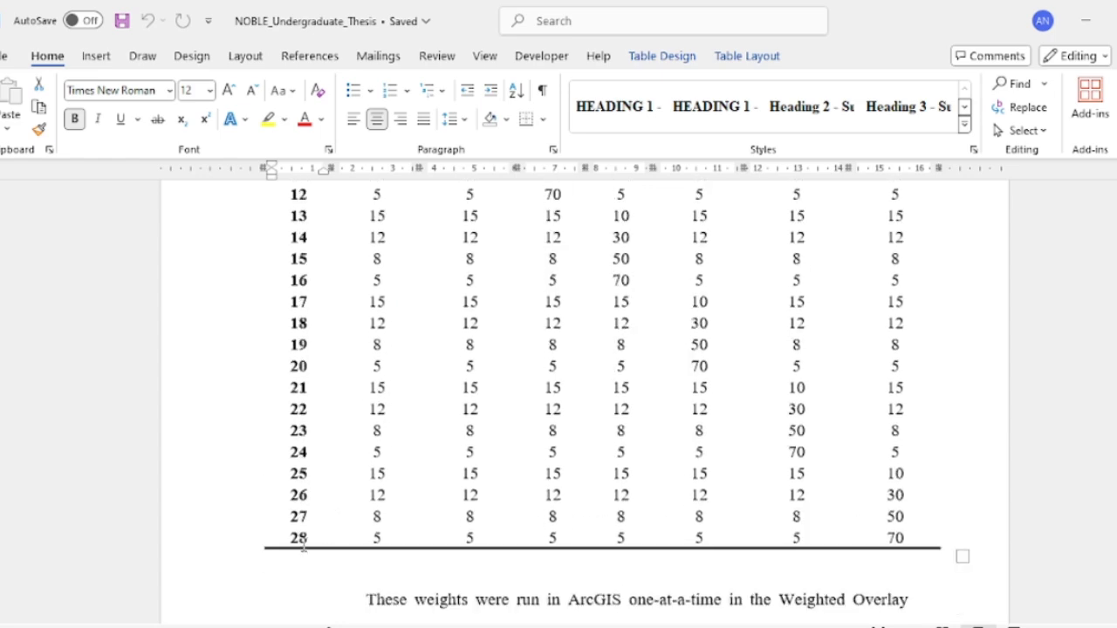
pyautogui.scroll(9, 332, 524)
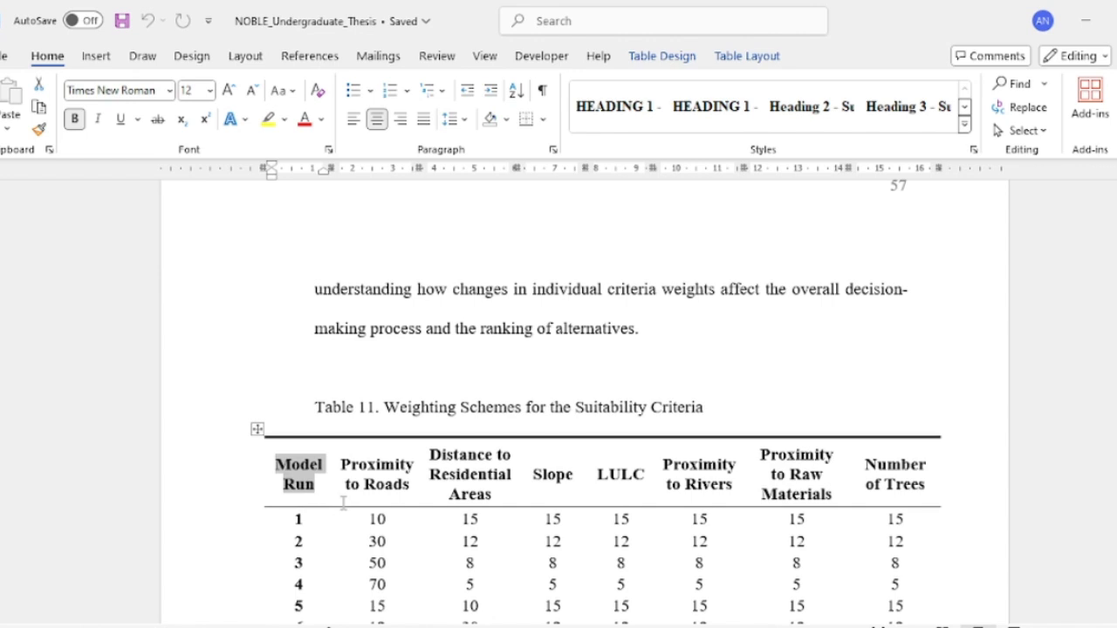
pyautogui.scroll(-3, 349, 503)
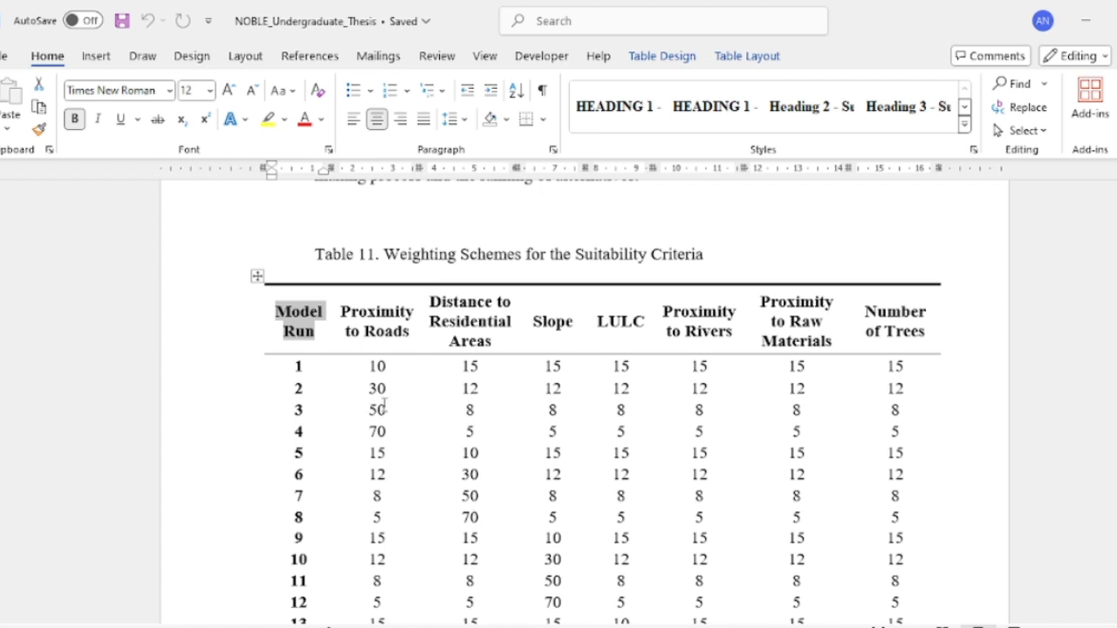
pyautogui.scroll(-1, 403, 399)
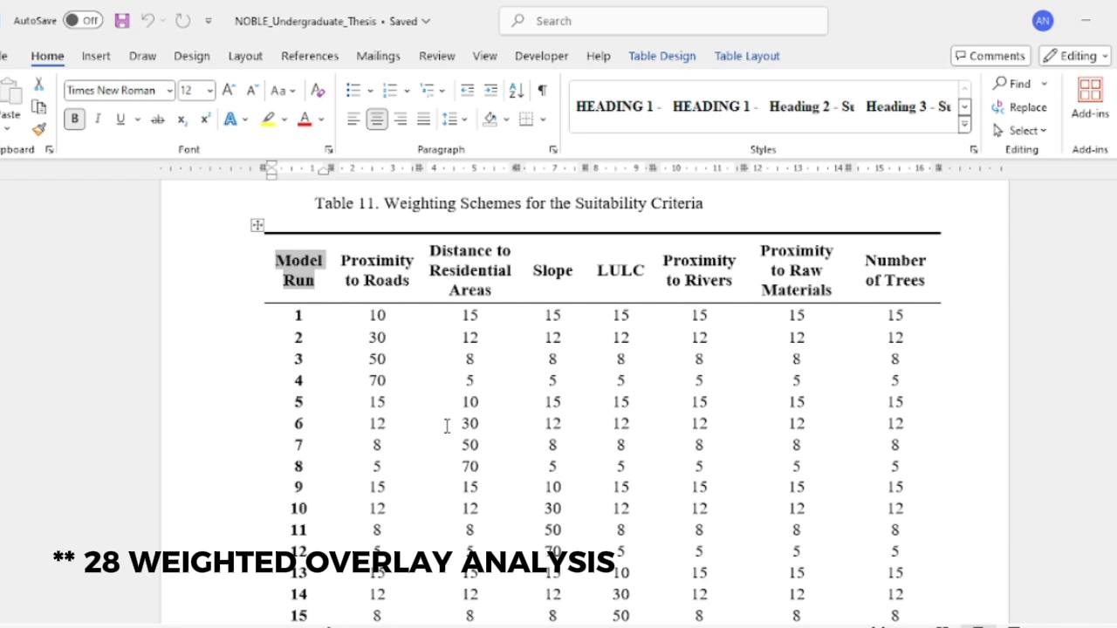
# Examine the Proximity to Roads weights for model runs 1 to 4 in Table 11.
pyautogui.click(289, 319)
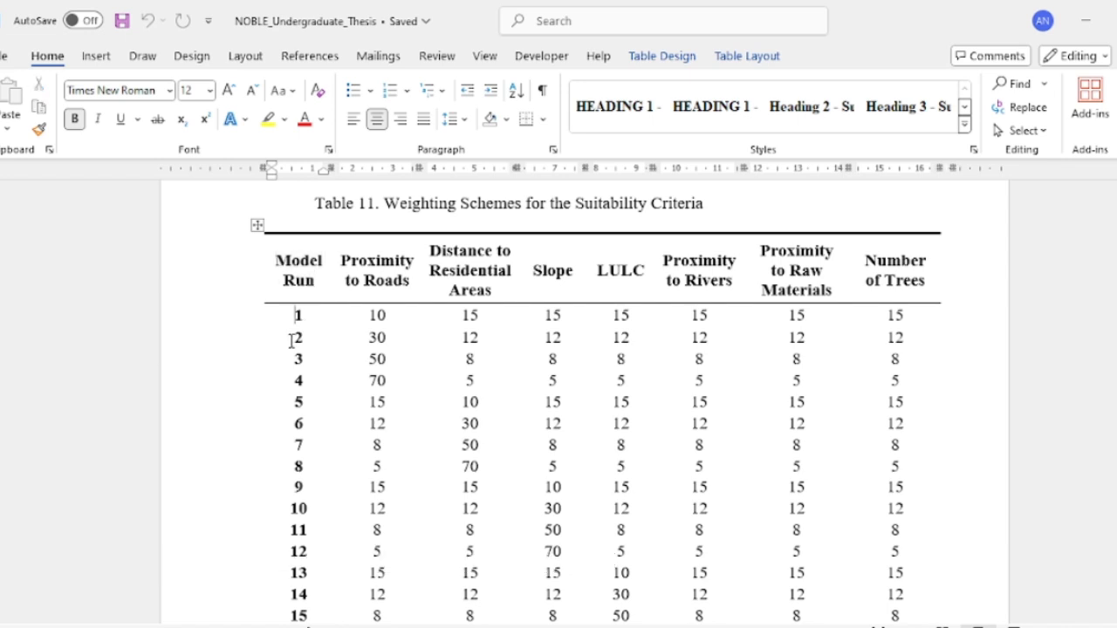
pyautogui.scroll(2, 288, 335)
pyautogui.scroll(-2, 285, 335)
pyautogui.moveTo(363, 319); pyautogui.dragTo(380, 381)
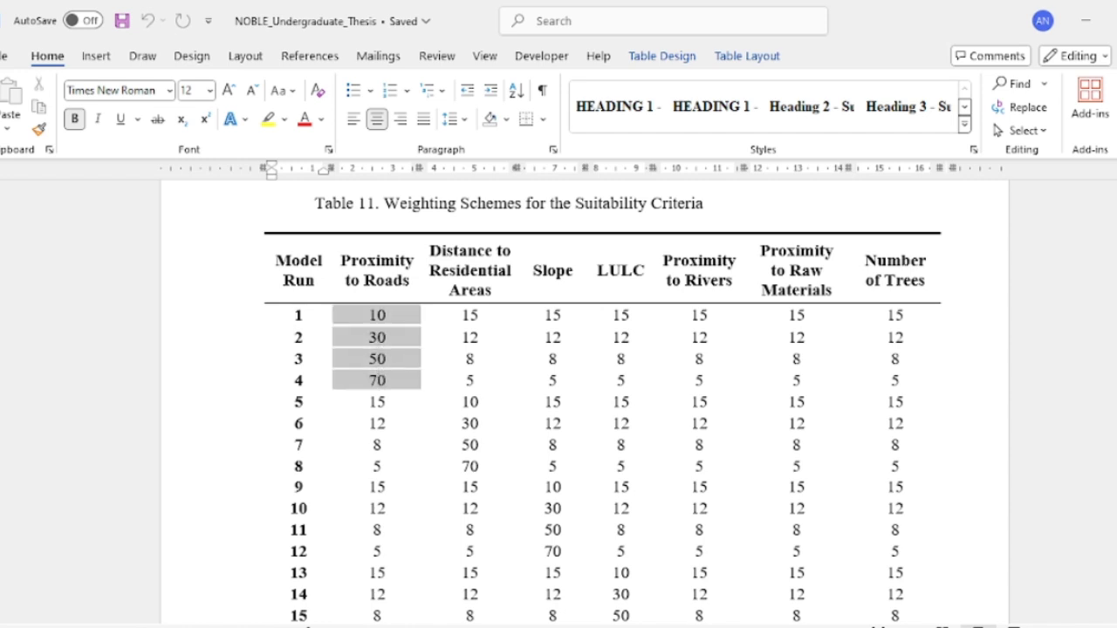
pyautogui.click(367, 381)
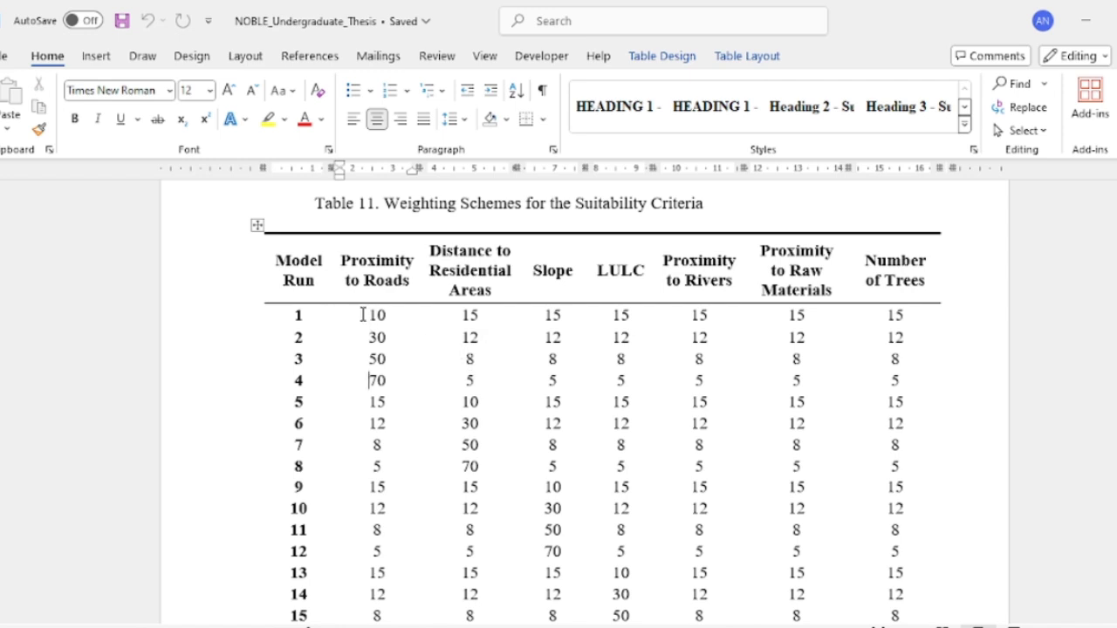
pyautogui.moveTo(366, 316)
pyautogui.mouseDown()
pyautogui.moveTo(389, 317)
pyautogui.moveTo(384, 325)
pyautogui.mouseUp()
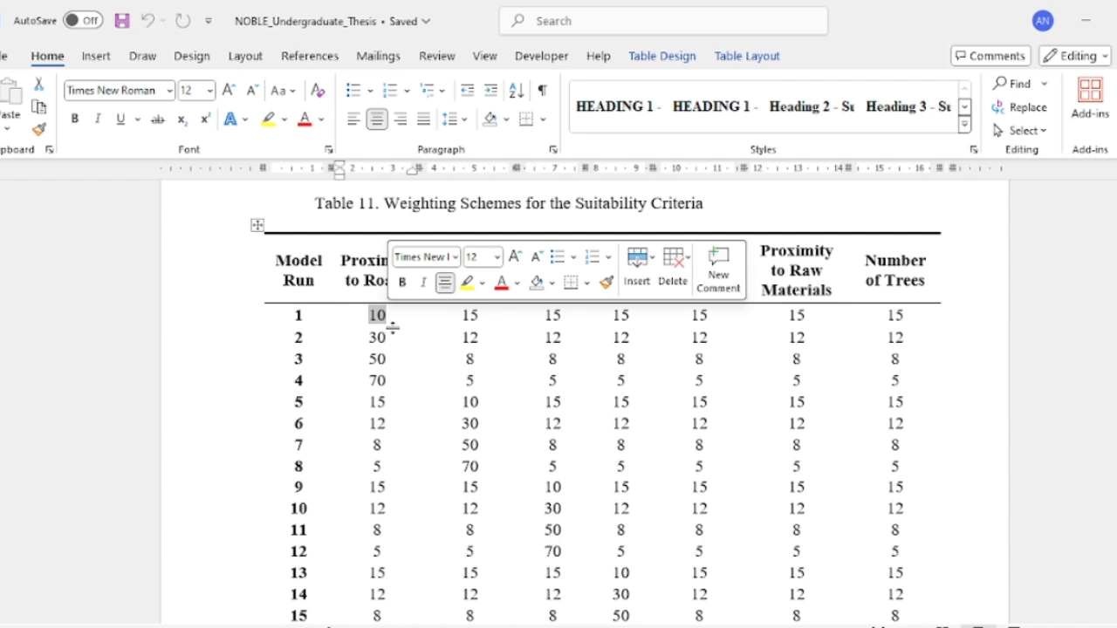
pyautogui.click(426, 361)
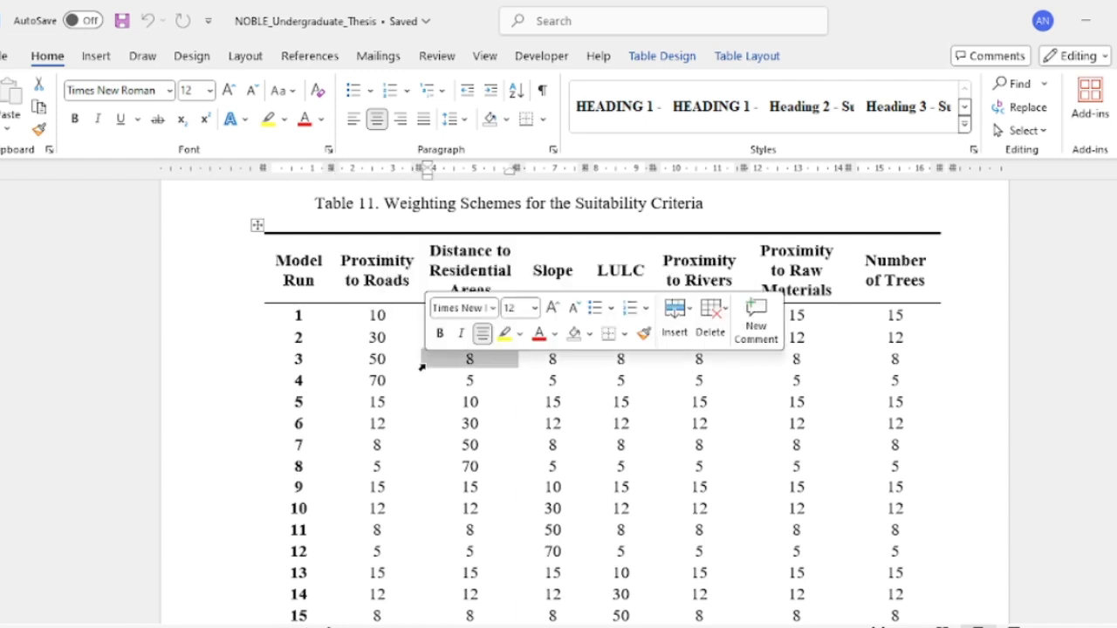
# Examine the weights of the criteria other than Proximity to Roads for model runs 1 and 2.
pyautogui.click(462, 315)
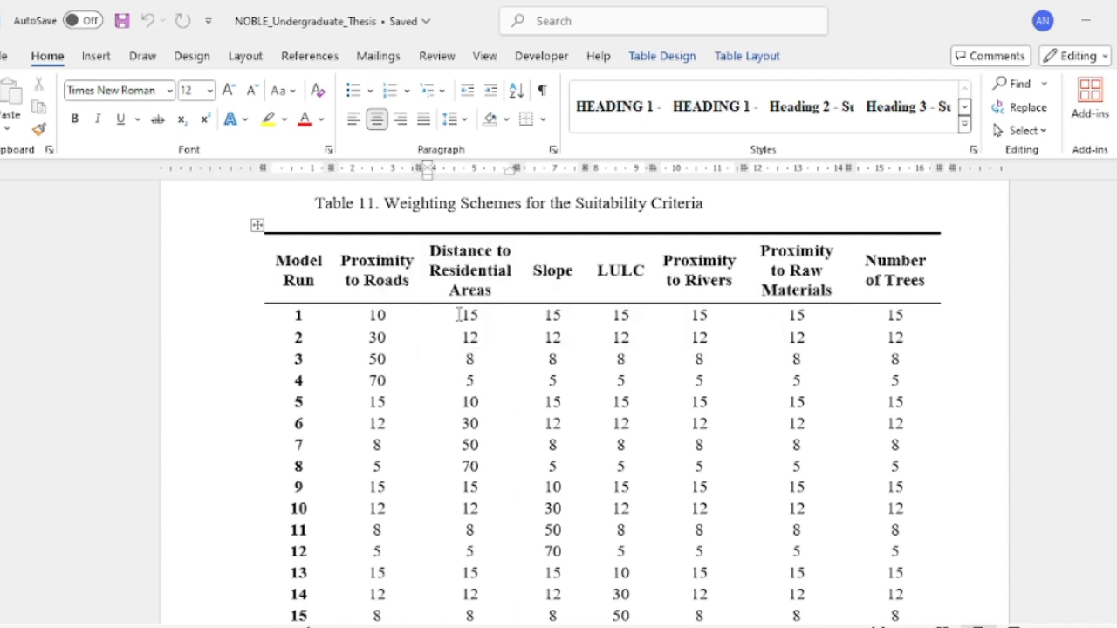
pyautogui.moveTo(903, 317); pyautogui.dragTo(555, 338)
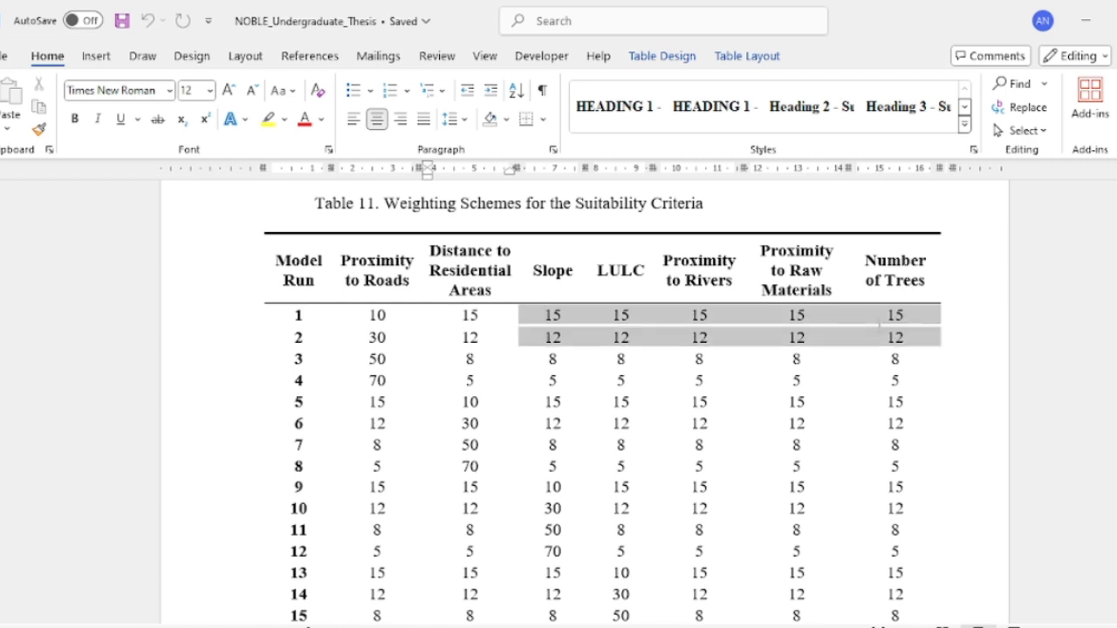
pyautogui.click(556, 360)
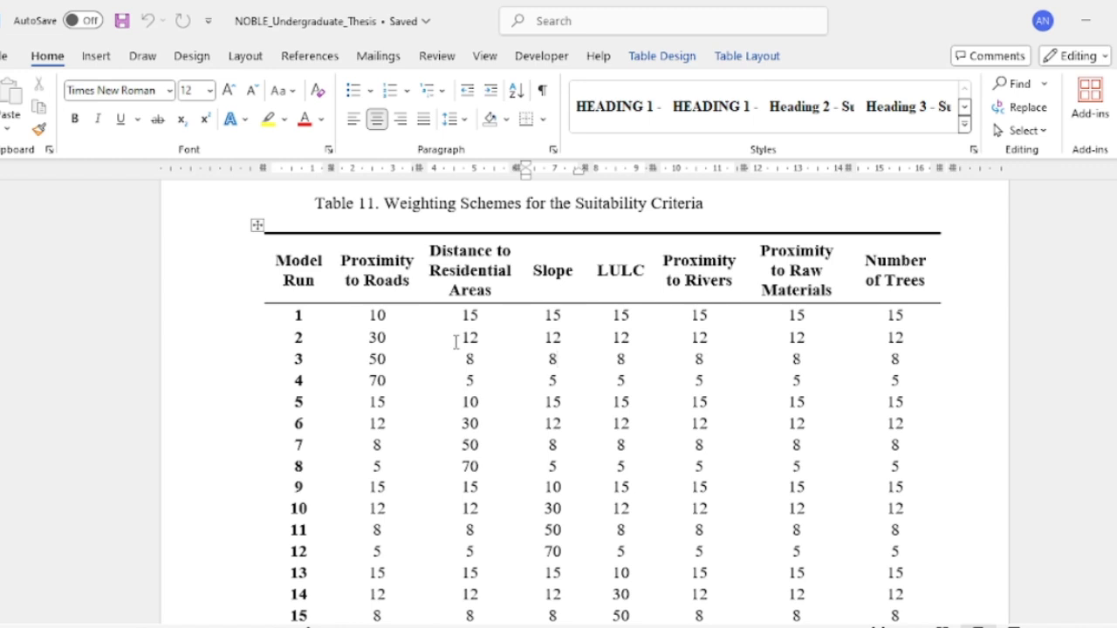
pyautogui.doubleClick(469, 338)
pyautogui.doubleClick(552, 337)
pyautogui.doubleClick(620, 338)
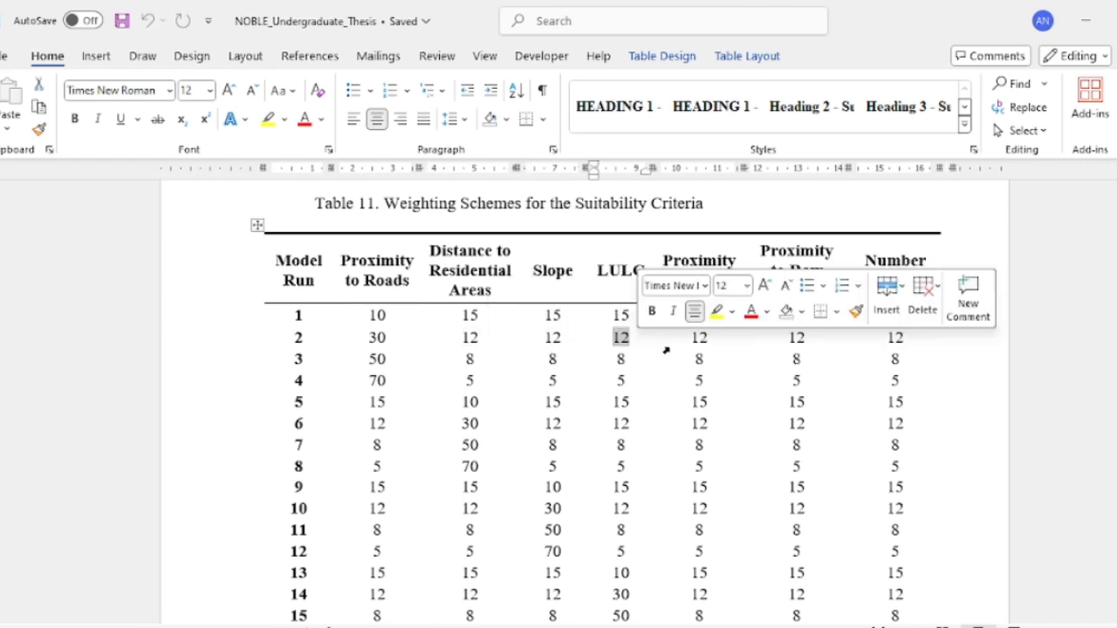
# Check the Proximity to Roads weights of model runs 3 and 4, and select the rows of model runs 1 to 4.
pyautogui.doubleClick(374, 358)
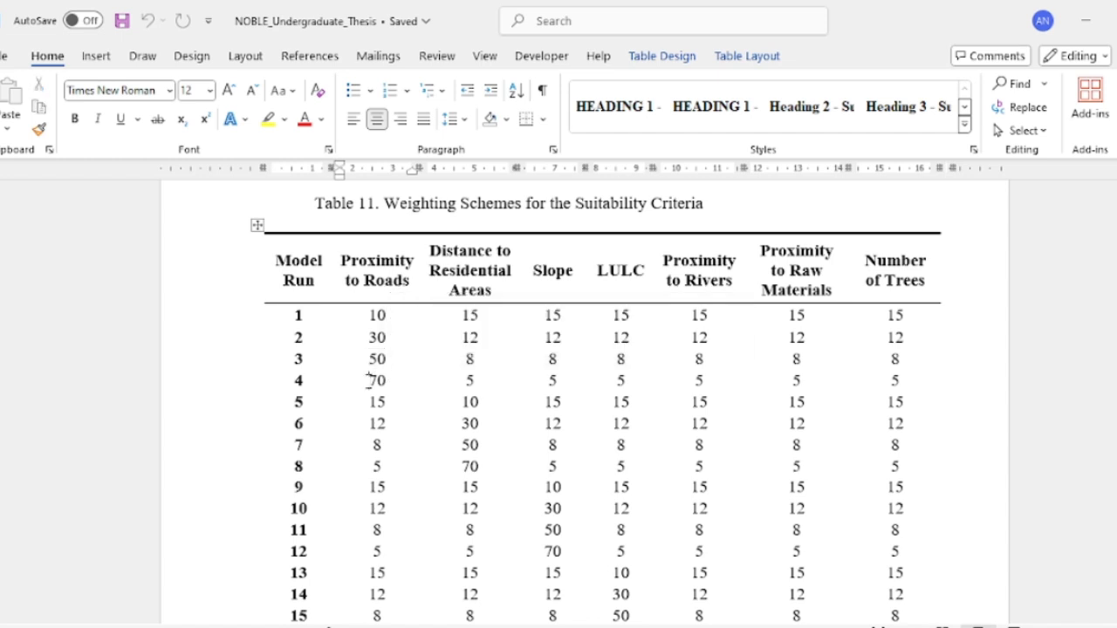
pyautogui.doubleClick(371, 380)
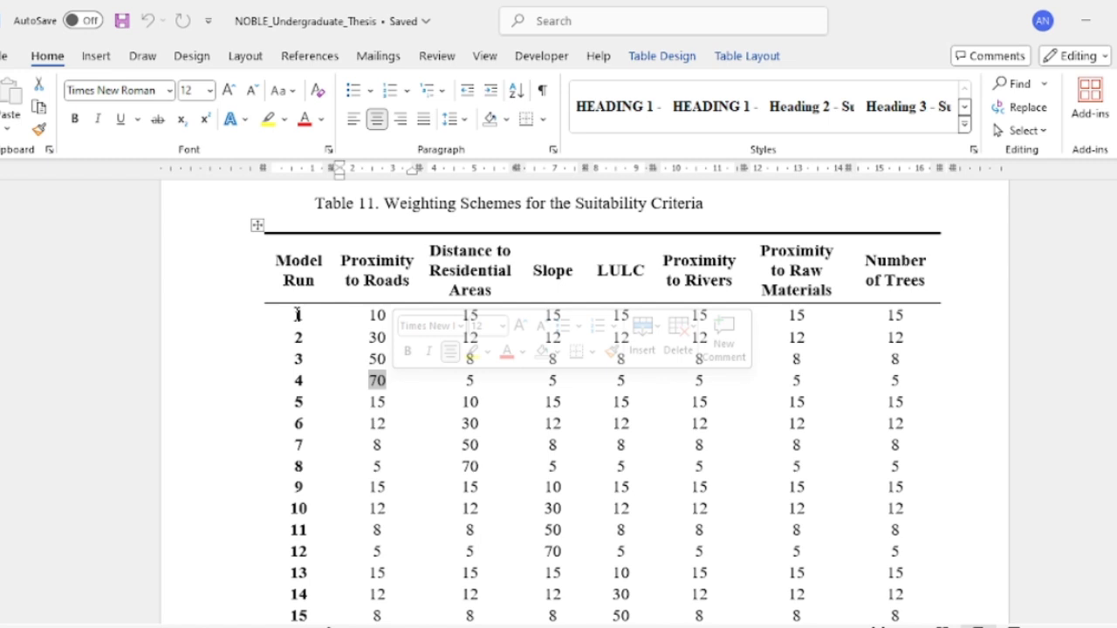
pyautogui.moveTo(298, 315); pyautogui.dragTo(761, 396)
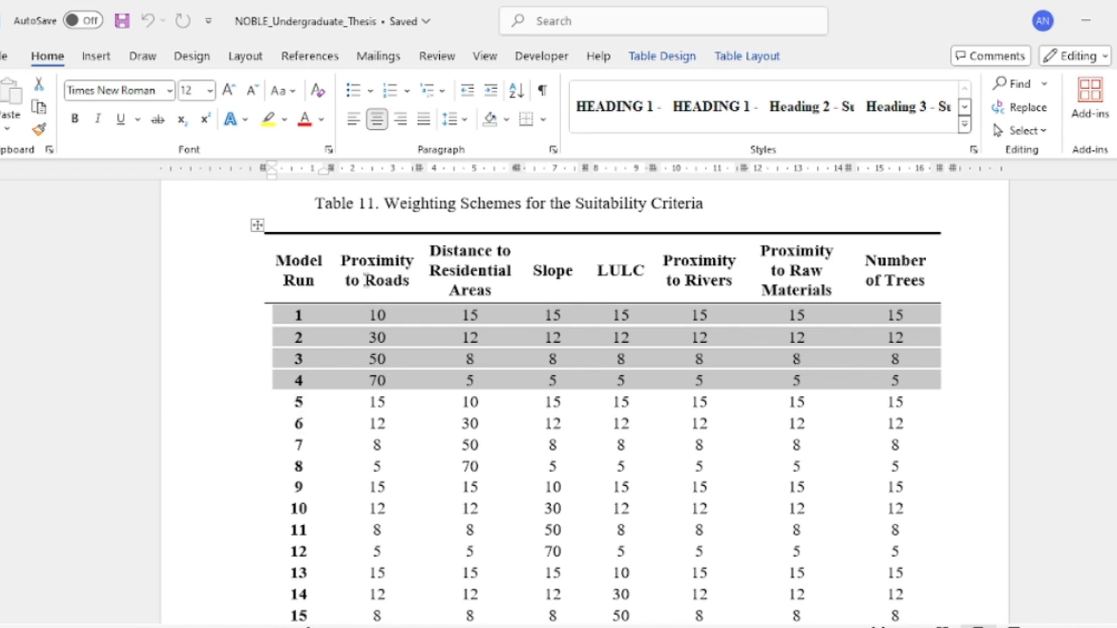
# Examine the rows of model runs 5 to 8, focusing on their Distance to Residential Areas weights.
pyautogui.moveTo(279, 404); pyautogui.dragTo(628, 471)
pyautogui.click(462, 423)
pyautogui.moveTo(464, 397); pyautogui.dragTo(478, 476)
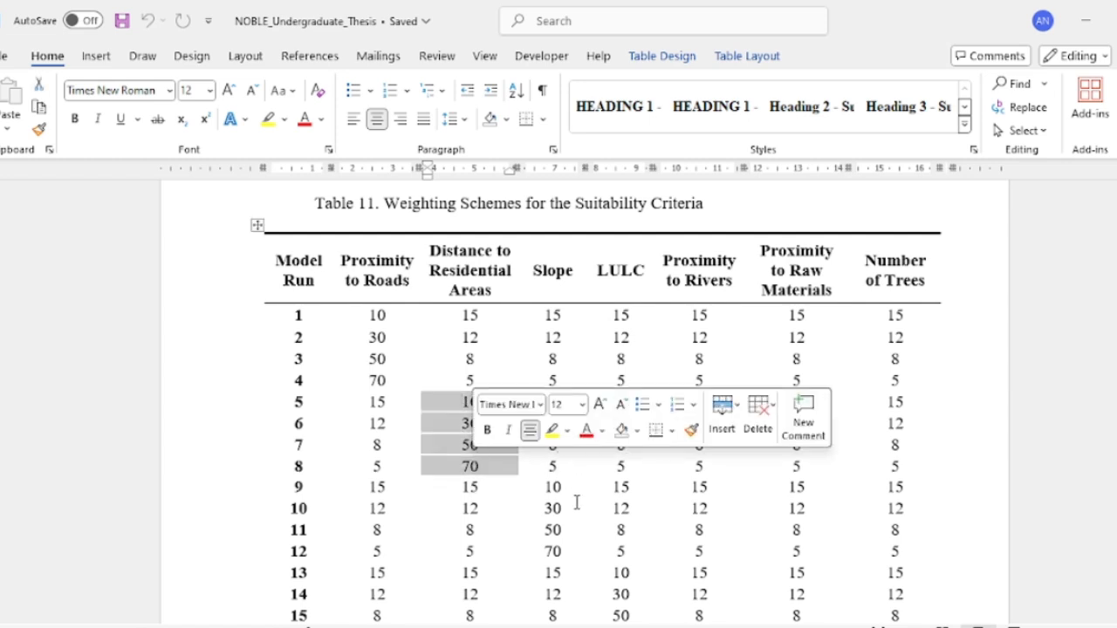
pyautogui.scroll(-1, 576, 502)
pyautogui.scroll(1, 576, 503)
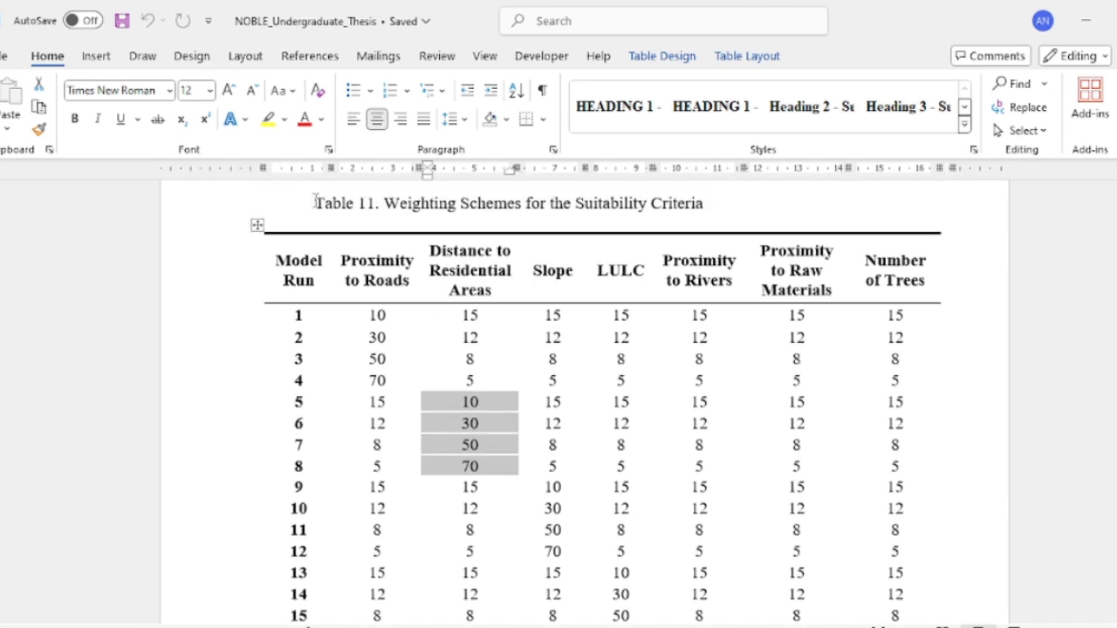
# Review how the varied weight shifts between criteria in the remaining model runs to the end of Table 11.
pyautogui.scroll(-3, 581, 289)
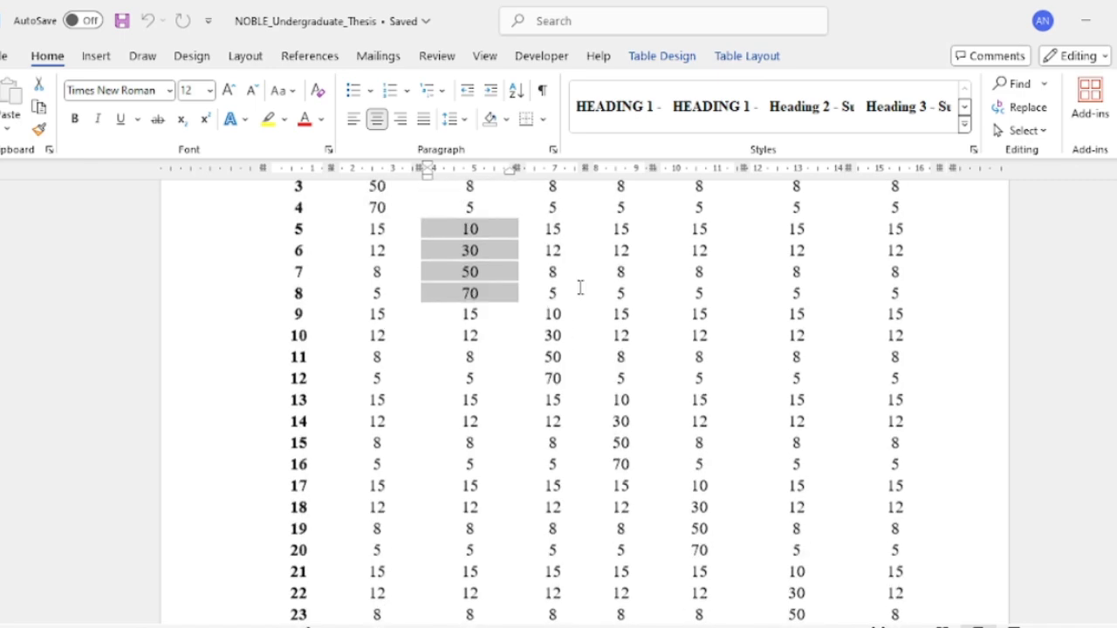
pyautogui.scroll(4, 583, 336)
pyautogui.click(583, 334)
pyautogui.scroll(-8, 582, 334)
pyautogui.scroll(8, 583, 334)
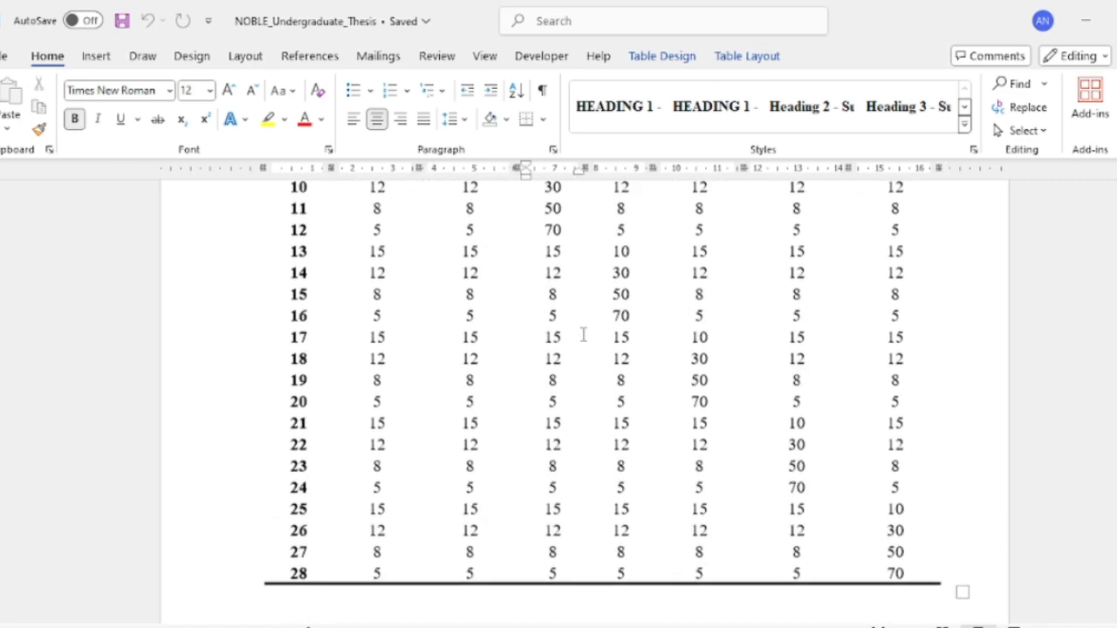
# Switch to ArcMap and open the Weighted Overlay tool from the Overlay toolset of Spatial Analyst Tools.
pyautogui.scroll(-2, 611, 324)
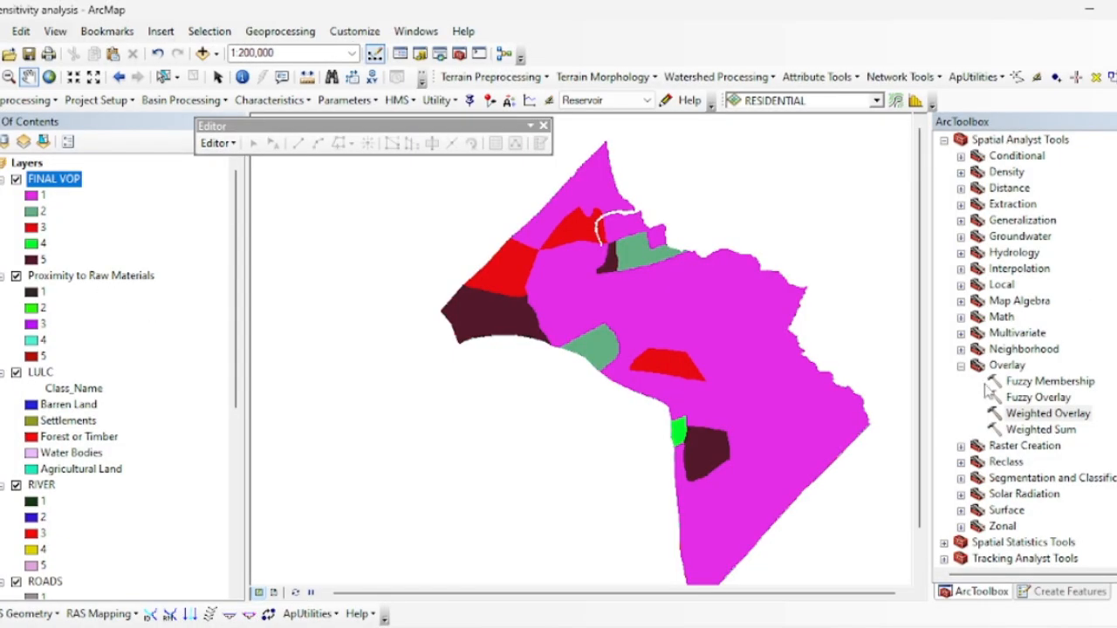
pyautogui.click(960, 365)
pyautogui.scroll(6, 989, 307)
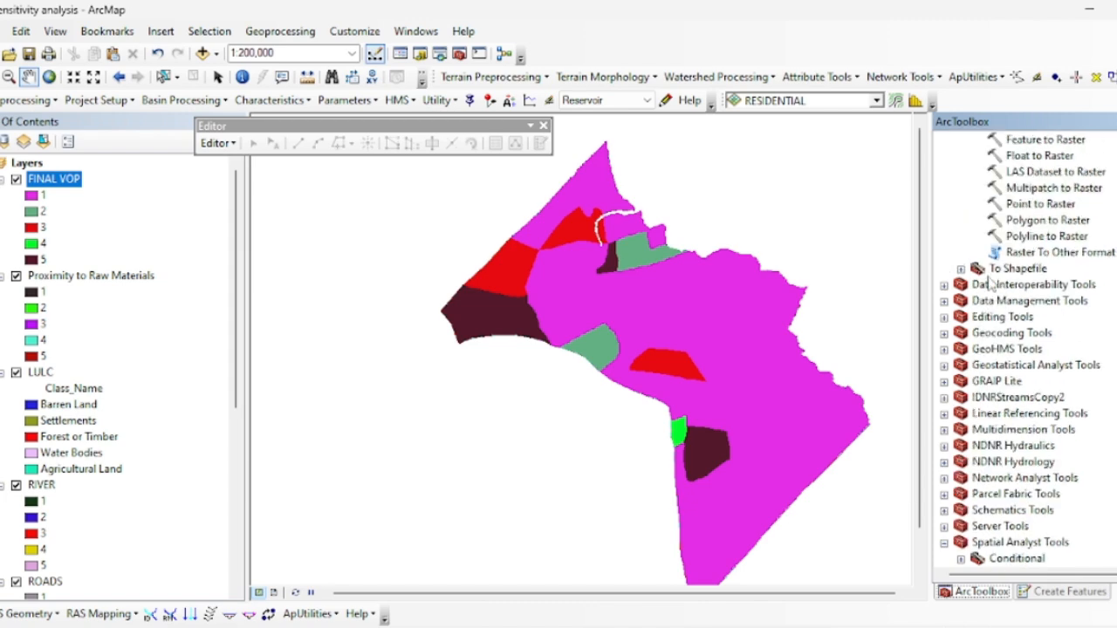
pyautogui.scroll(-4, 990, 279)
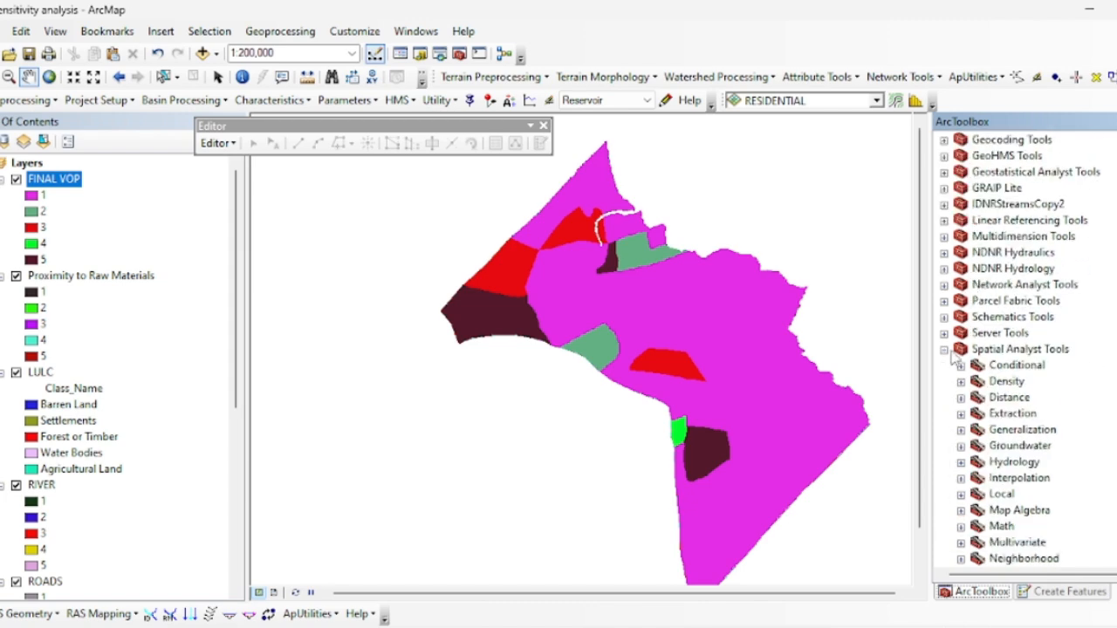
pyautogui.click(944, 350)
pyautogui.click(944, 350)
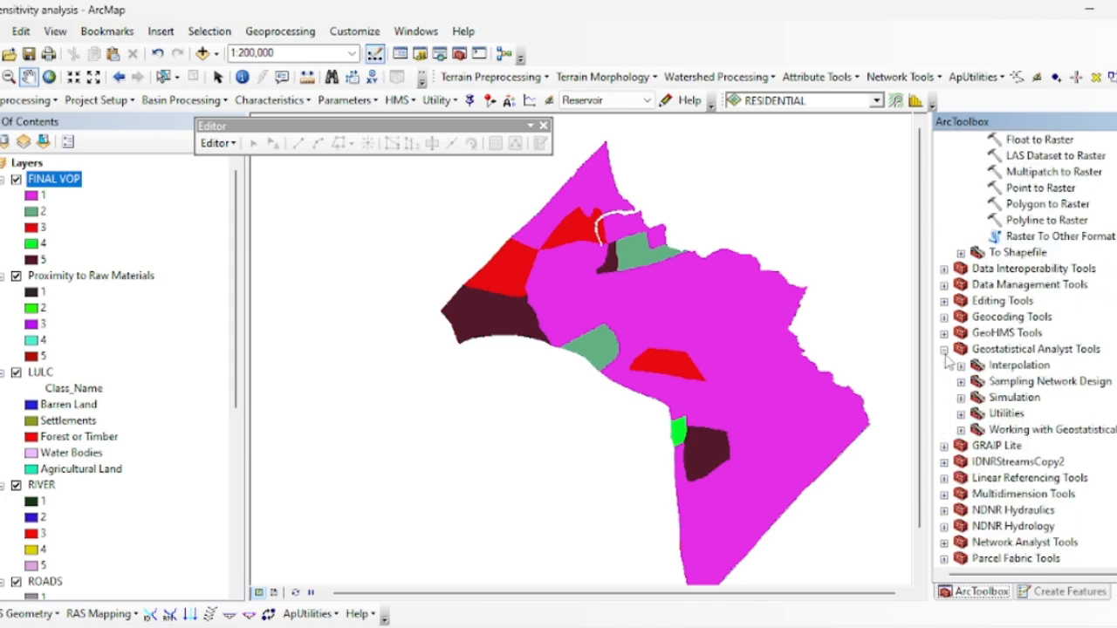
pyautogui.click(944, 350)
pyautogui.click(944, 526)
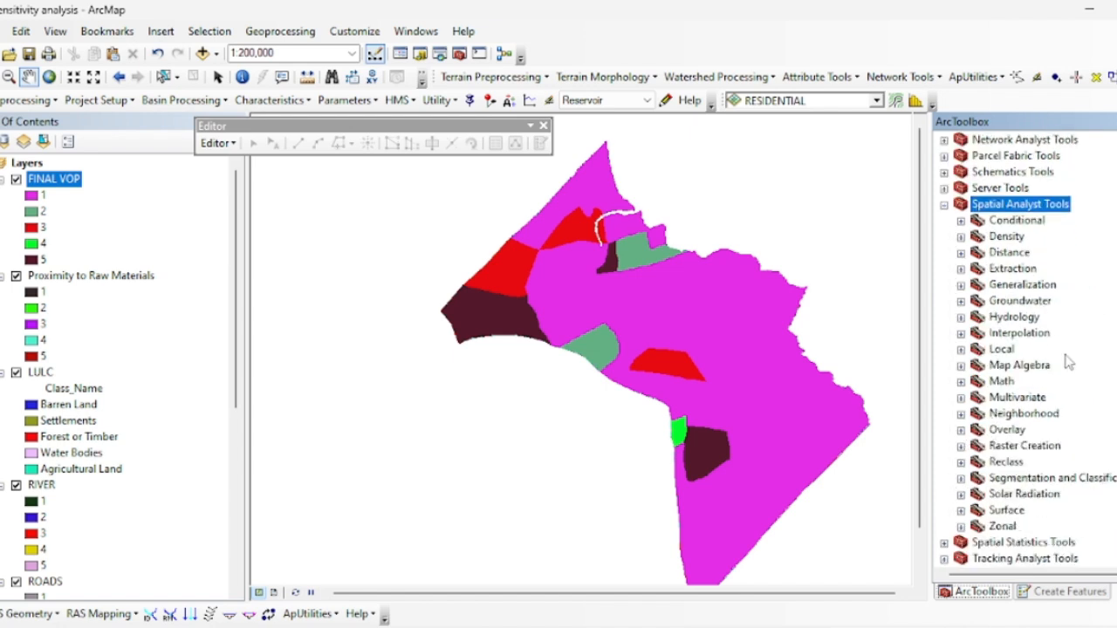
pyautogui.click(961, 430)
pyautogui.click(1046, 479)
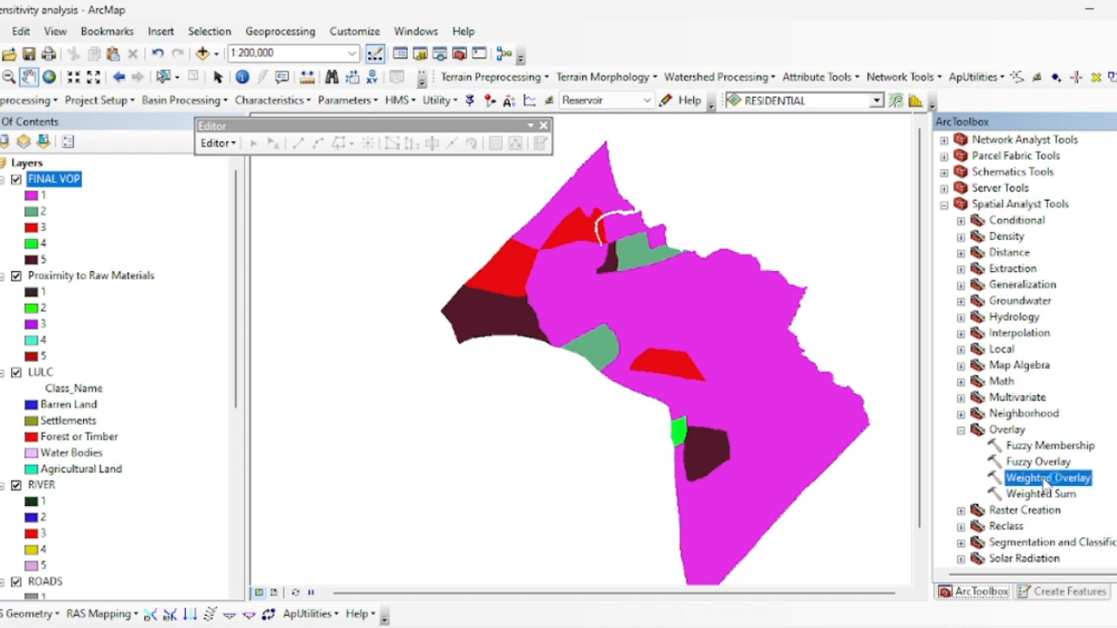
pyautogui.doubleClick(1045, 479)
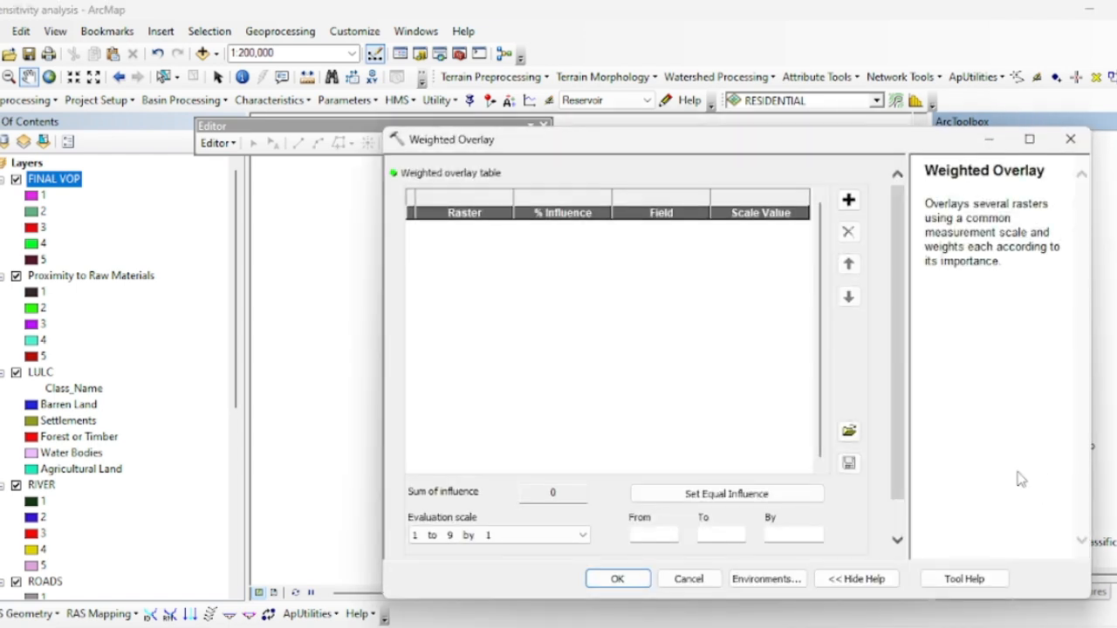
# Add the FINAL VOP and Proximity to Raw Materials rasters to the weighted overlay table.
pyautogui.click(851, 200)
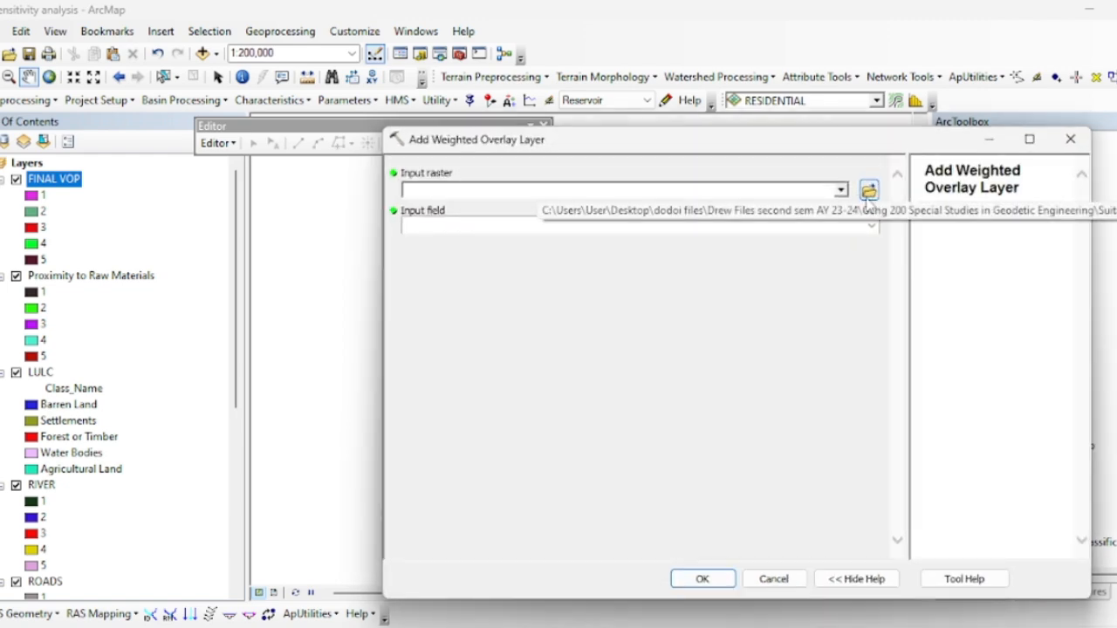
pyautogui.click(840, 190)
pyautogui.click(489, 212)
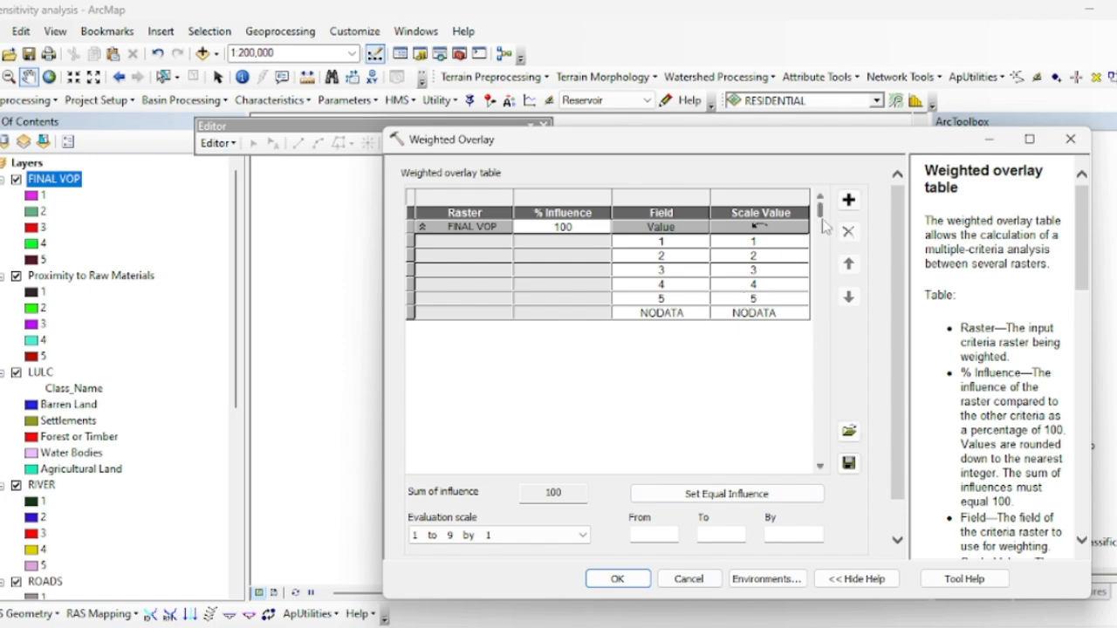
pyautogui.click(848, 200)
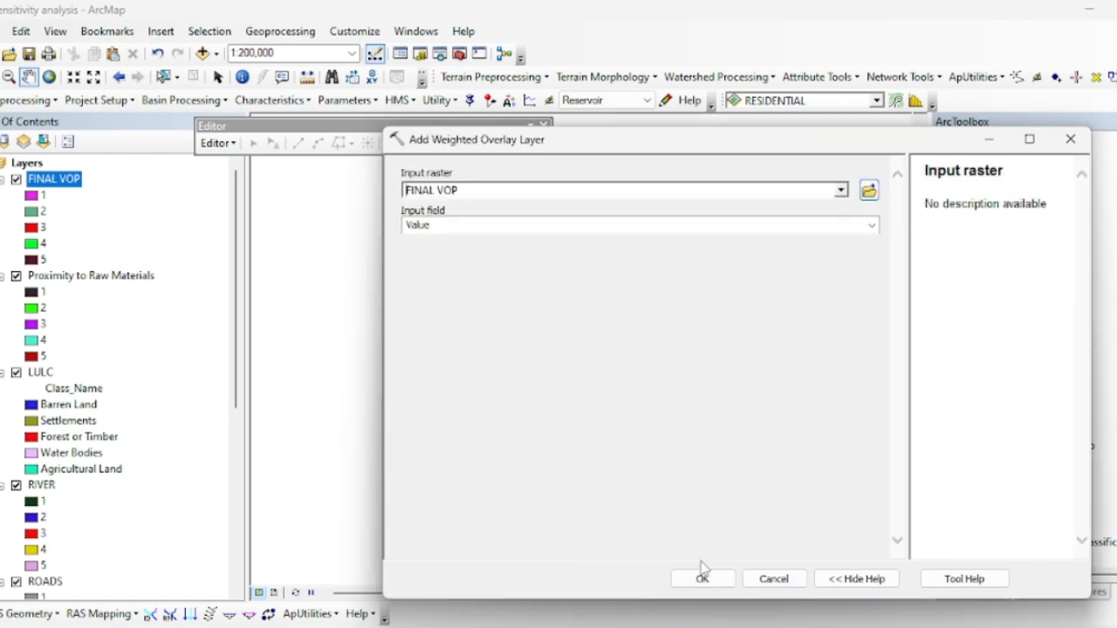
pyautogui.click(702, 579)
pyautogui.click(848, 200)
pyautogui.click(840, 190)
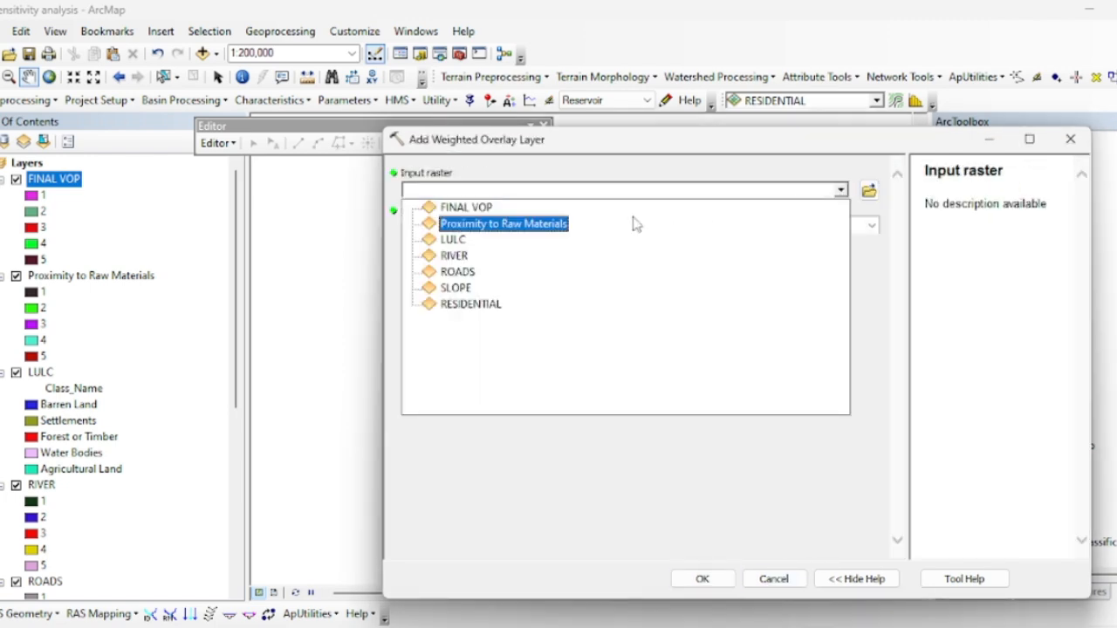
pyautogui.click(631, 222)
pyautogui.click(702, 578)
# Add the LULC and RIVER rasters to the weighted overlay table.
pyautogui.click(848, 200)
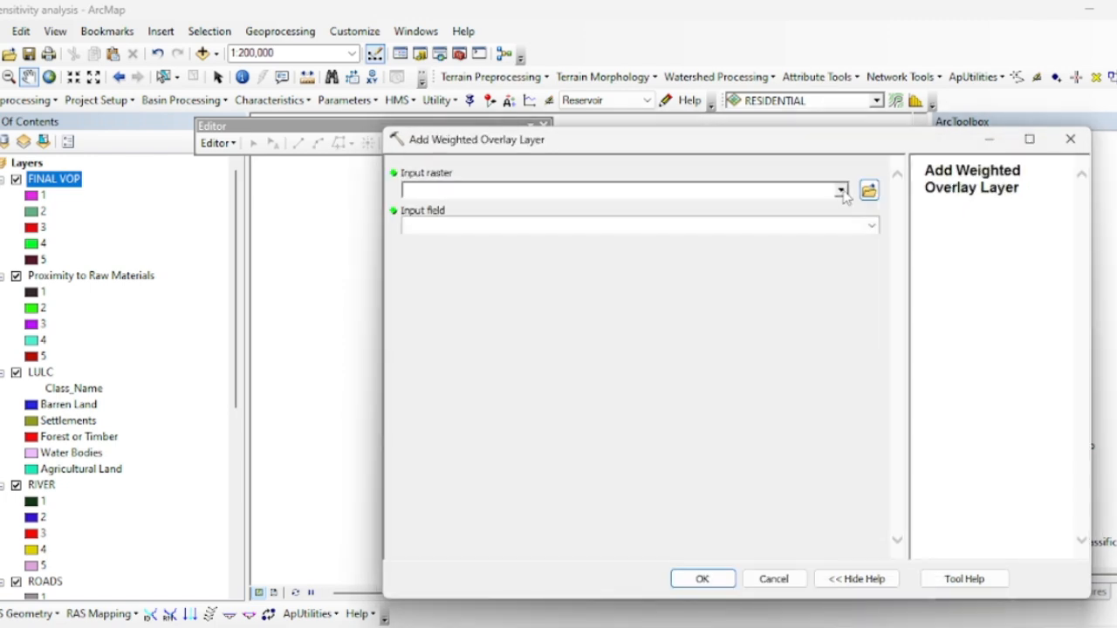
pyautogui.click(840, 190)
pyautogui.click(454, 239)
pyautogui.click(702, 579)
pyautogui.click(848, 200)
pyautogui.click(840, 190)
pyautogui.click(584, 252)
pyautogui.click(698, 578)
pyautogui.click(848, 200)
pyautogui.click(841, 190)
pyautogui.click(457, 252)
pyautogui.click(689, 578)
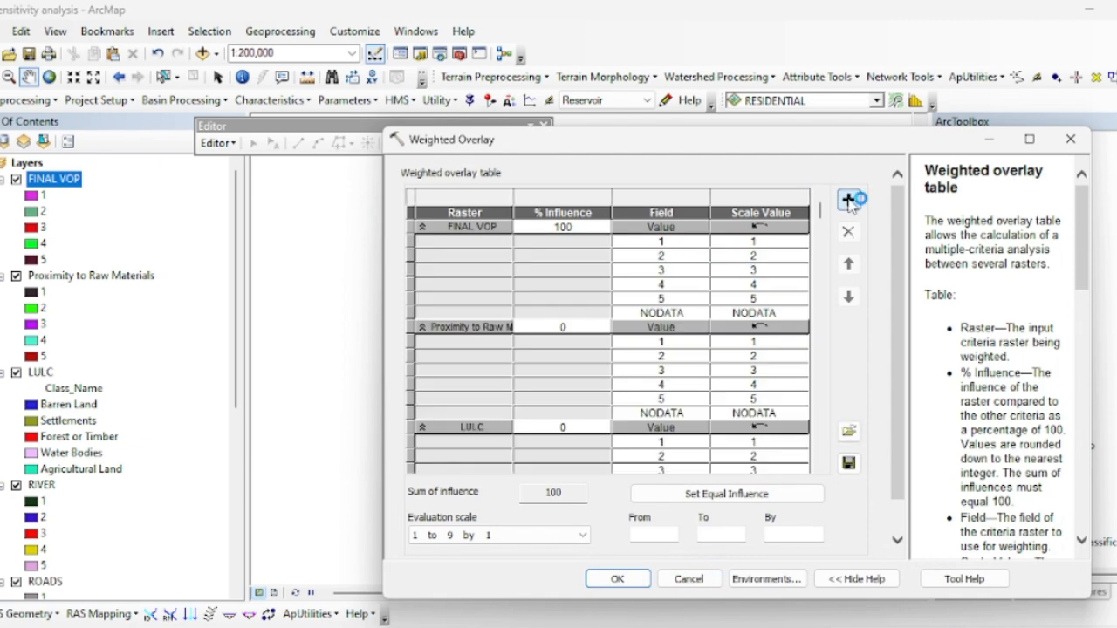
# Add the ROADS, SLOPE and RESIDENTIAL rasters to the weighted overlay table.
pyautogui.click(848, 201)
pyautogui.click(840, 190)
pyautogui.click(454, 270)
pyautogui.click(698, 579)
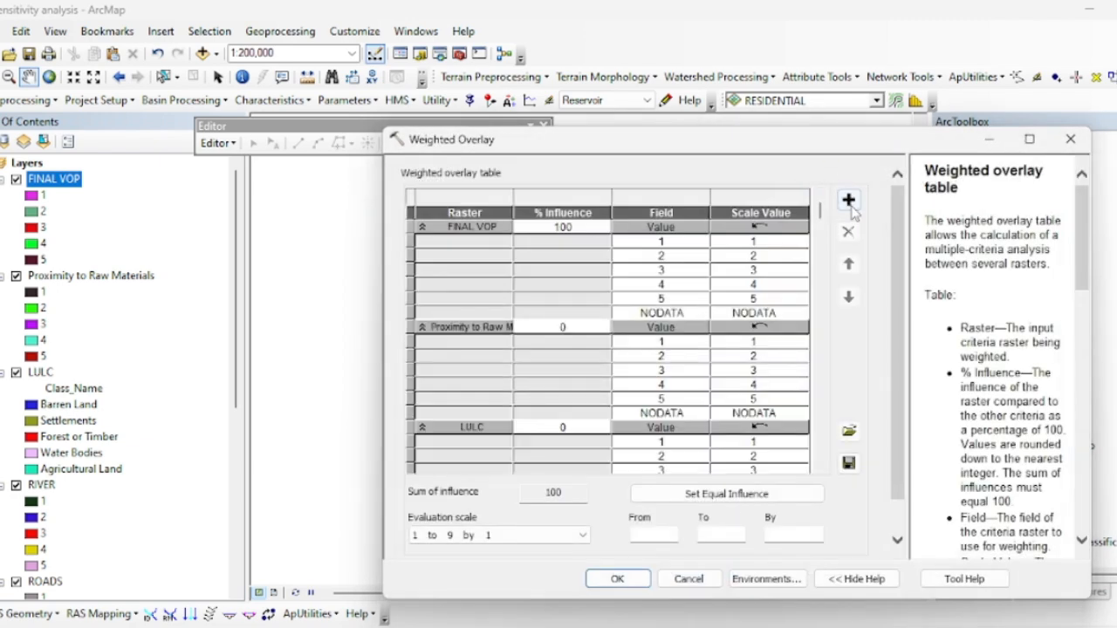
pyautogui.click(848, 201)
pyautogui.click(840, 190)
pyautogui.click(457, 290)
pyautogui.click(702, 578)
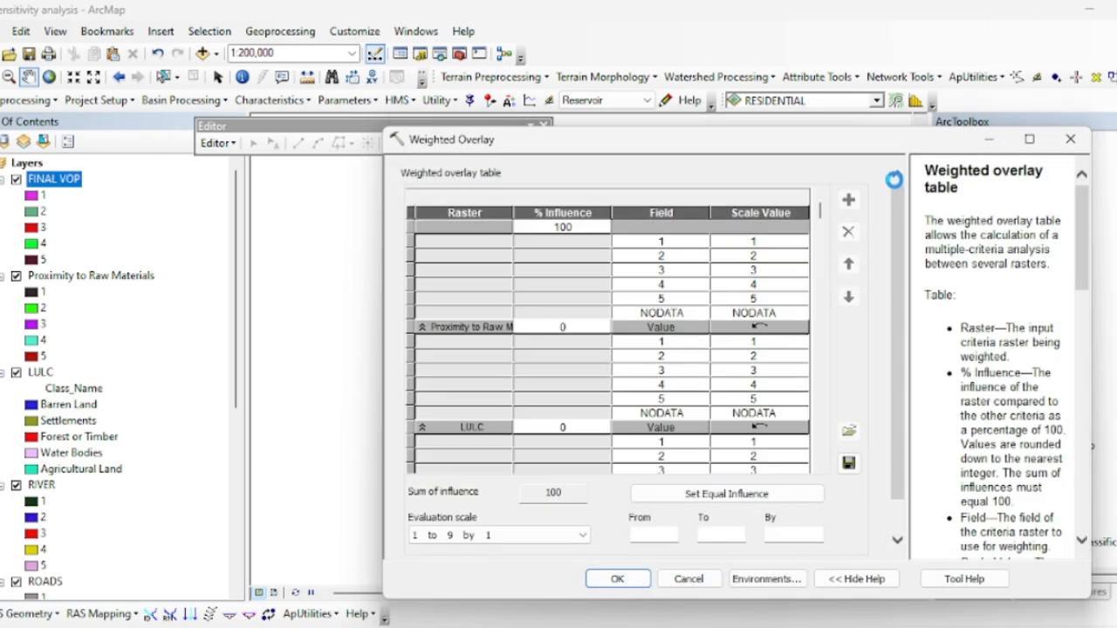
pyautogui.click(848, 201)
pyautogui.click(840, 191)
pyautogui.click(458, 308)
pyautogui.click(702, 579)
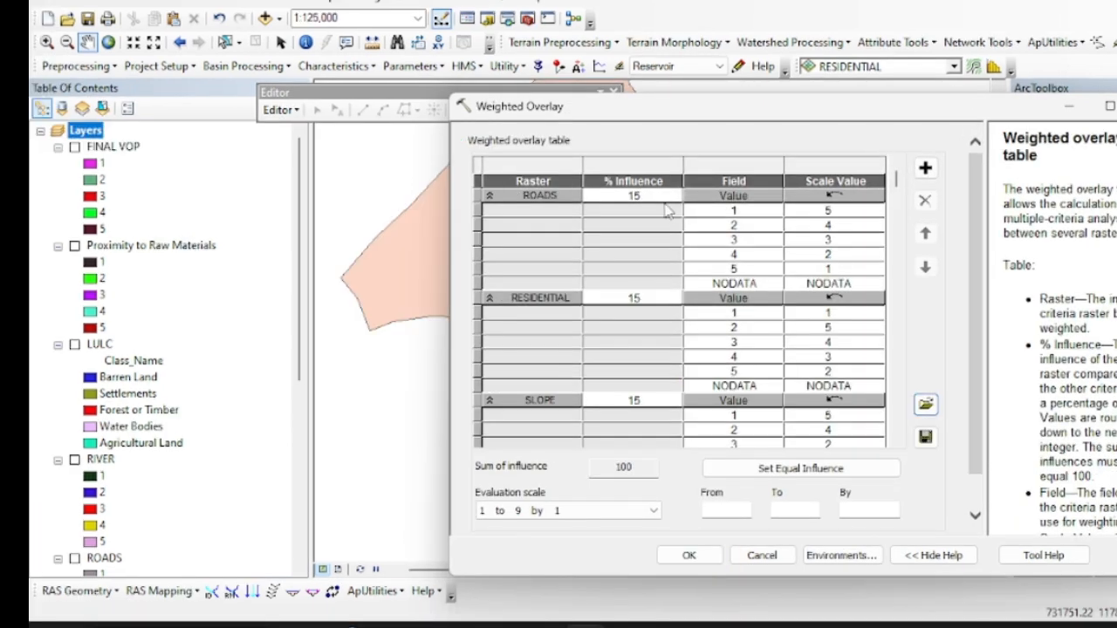
# Set the % Influence of the ROADS raster to 10 in the weighted overlay table.
pyautogui.moveTo(667, 111); pyautogui.dragTo(607, 97)
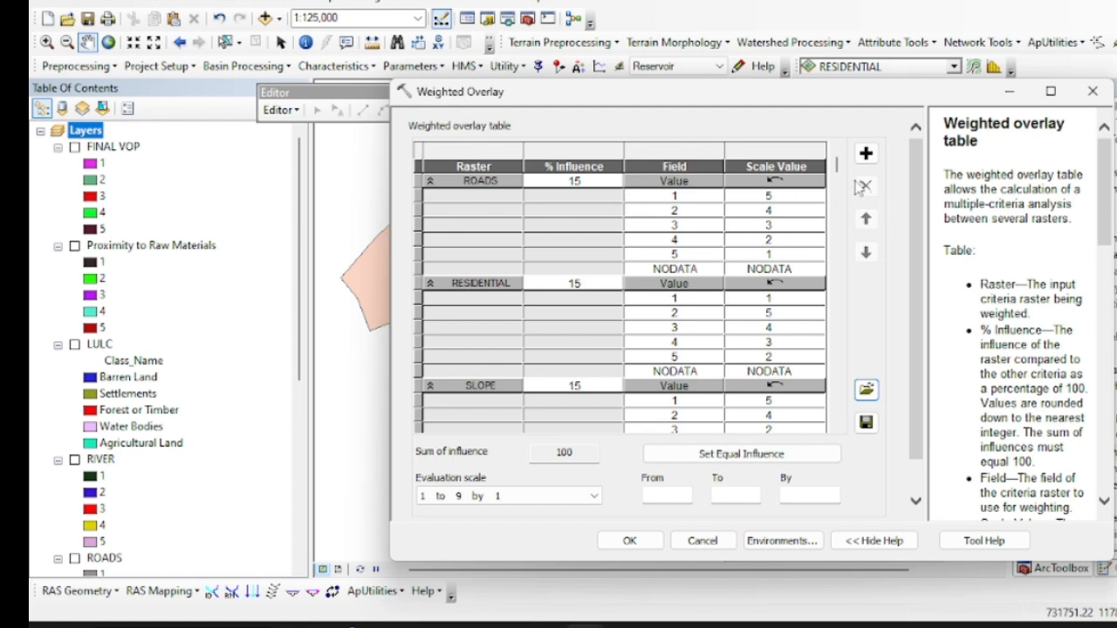
pyautogui.click(594, 181)
pyautogui.write('10')
pyautogui.press('Return')
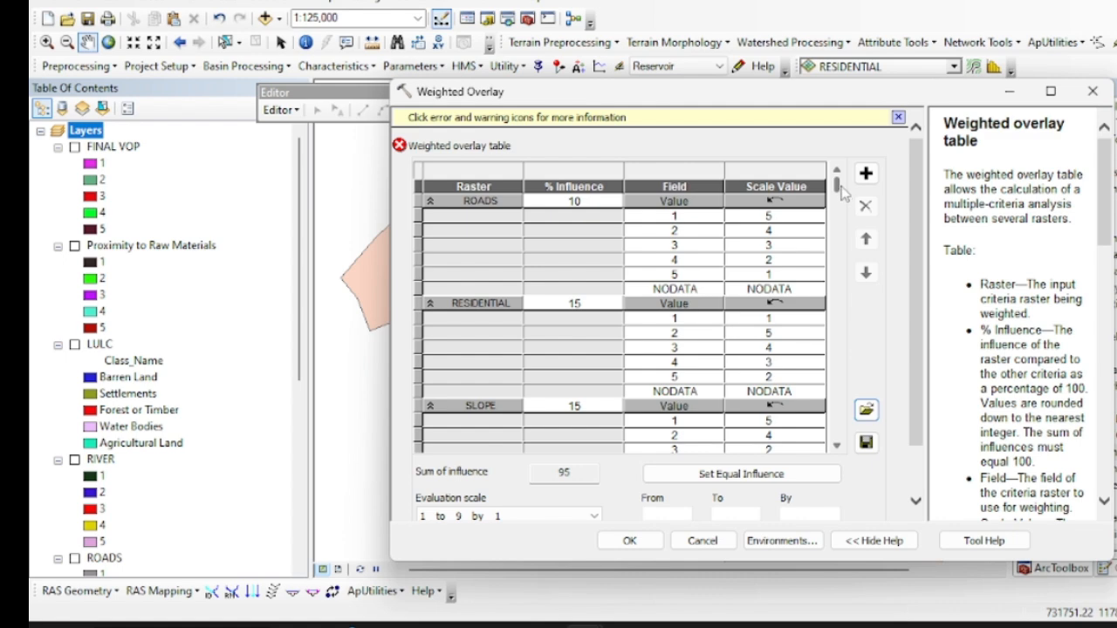
# Set the % Influence of the LULC raster to 15 and check the influences of the remaining rasters.
pyautogui.moveTo(839, 190); pyautogui.dragTo(840, 288)
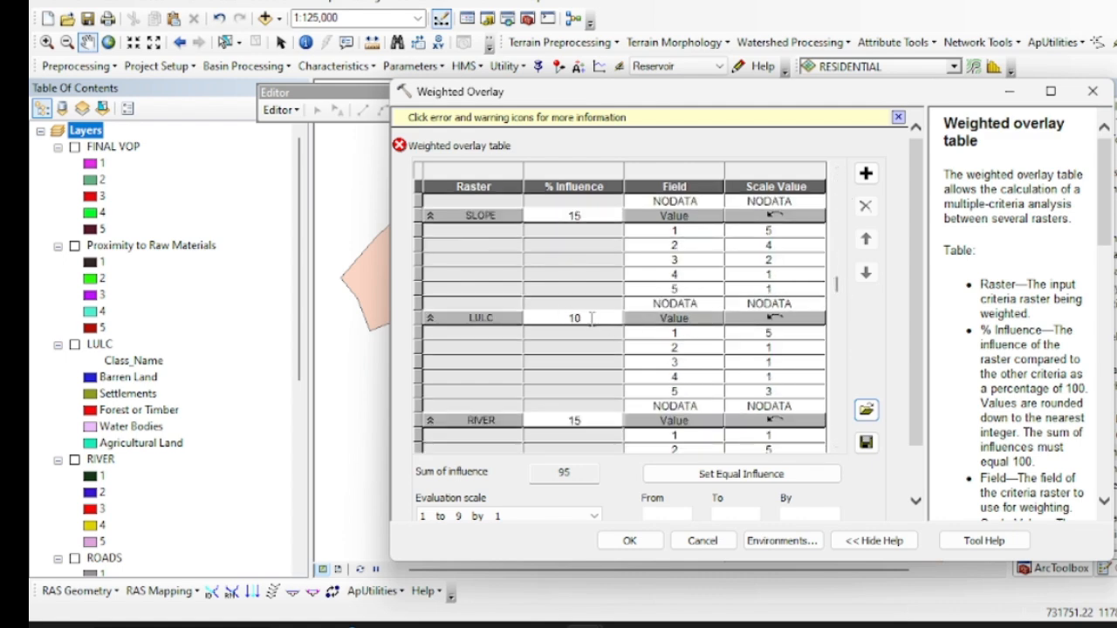
pyautogui.doubleClick(568, 319)
pyautogui.write('15')
pyautogui.press('Return')
pyautogui.moveTo(840, 281); pyautogui.dragTo(841, 432)
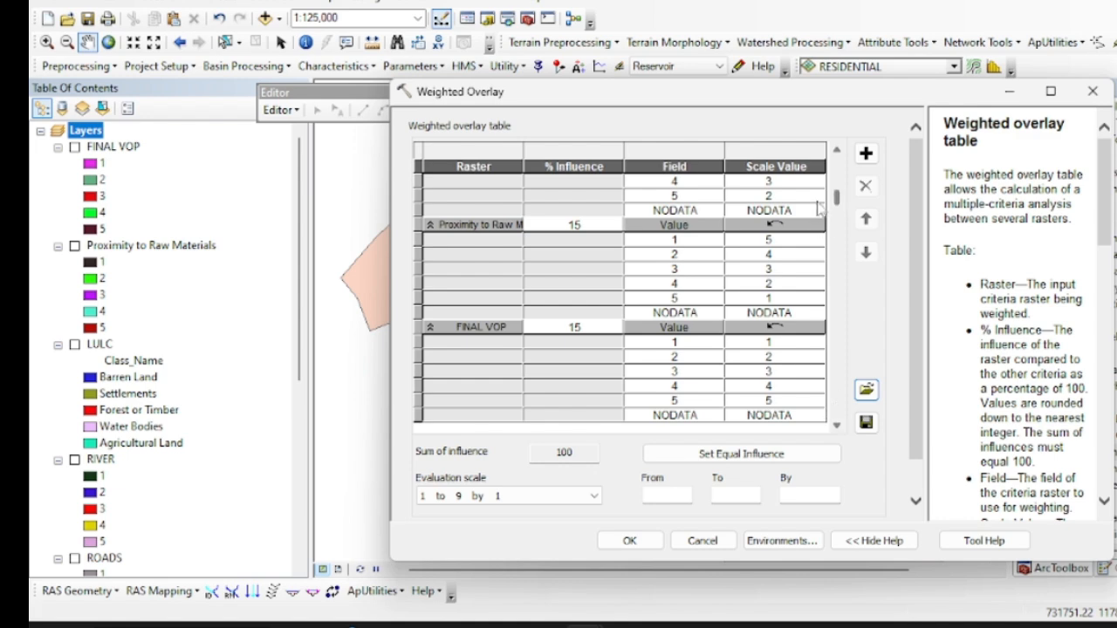
pyautogui.moveTo(817, 202); pyautogui.dragTo(816, 152)
pyautogui.scroll(-2, 811, 187)
pyautogui.scroll(2, 765, 386)
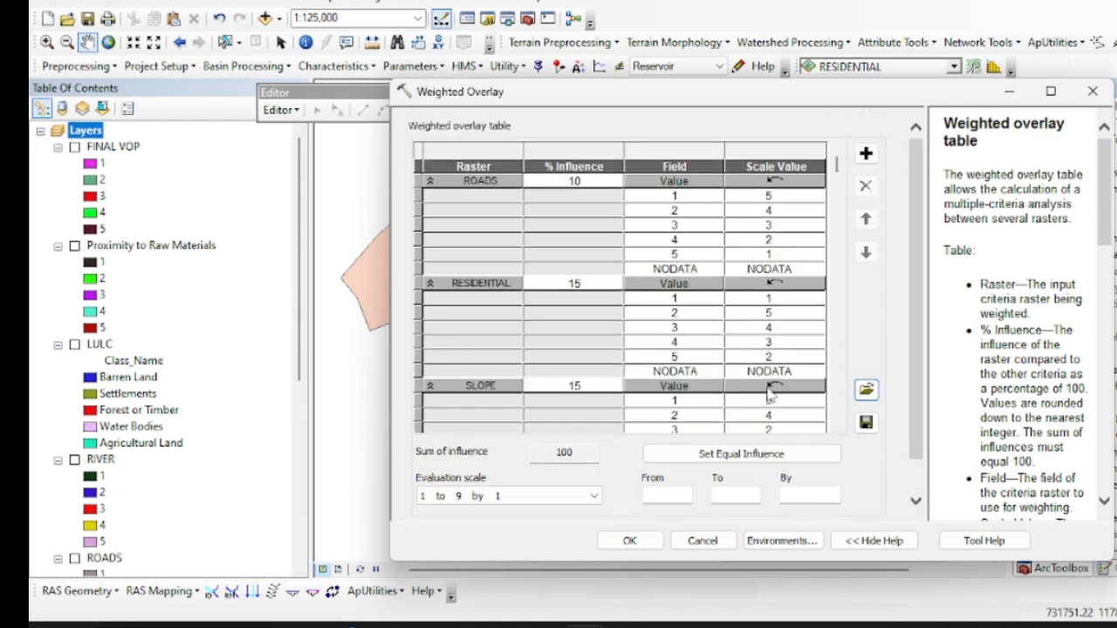
# Choose 1 to 9 by 1 as the evaluation scale and check the output raster path.
pyautogui.click(443, 497)
pyautogui.click(467, 524)
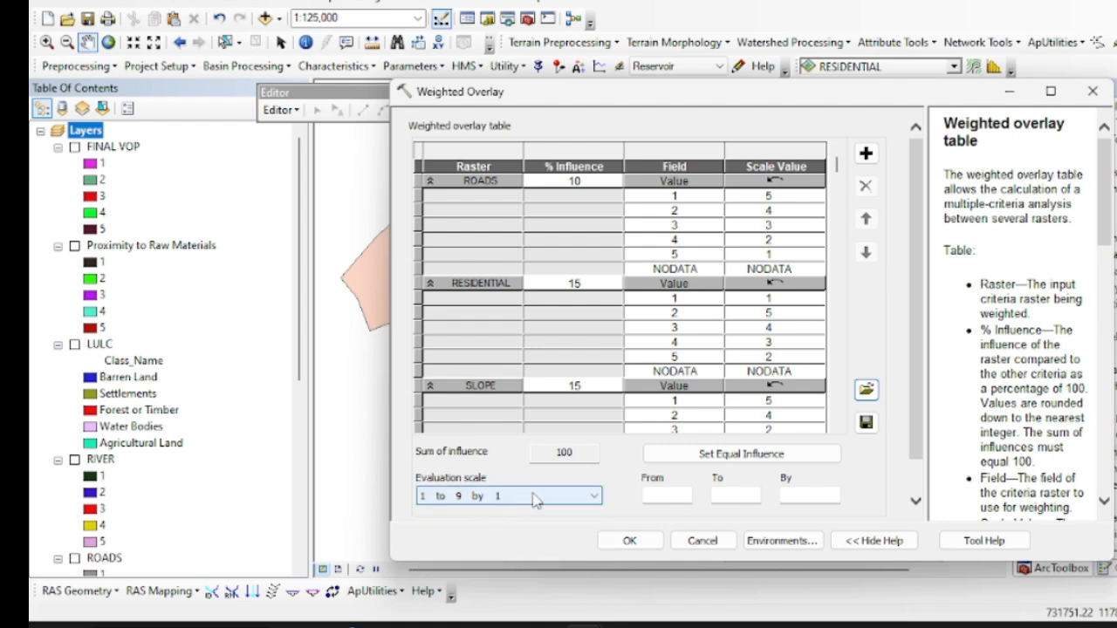
pyautogui.scroll(-1, 763, 251)
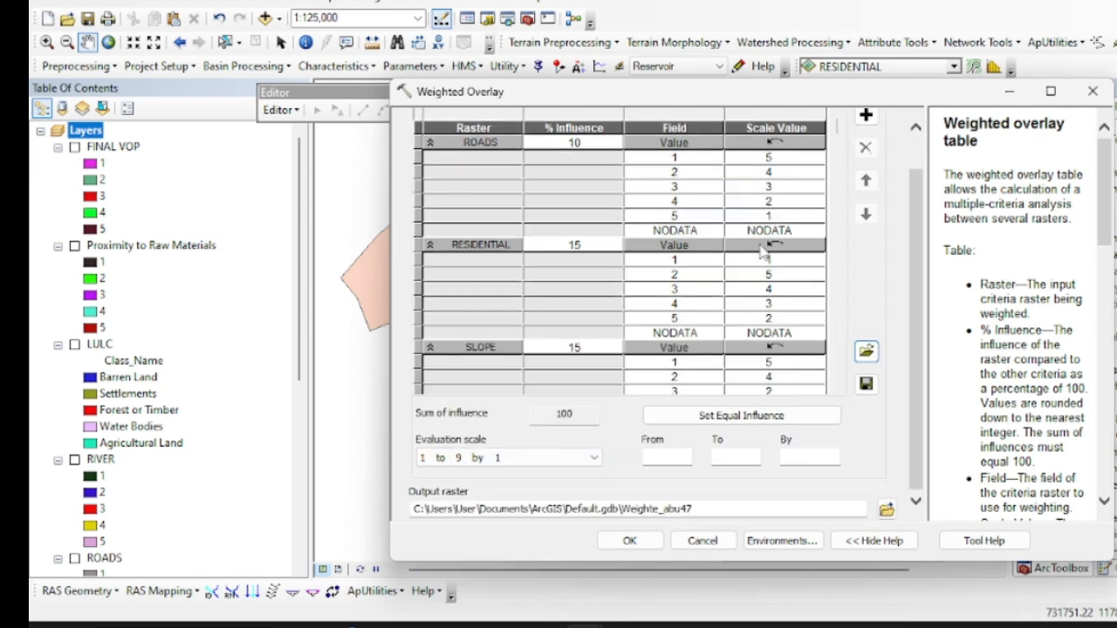
pyautogui.moveTo(836, 126); pyautogui.dragTo(846, 98)
pyautogui.scroll(1, 637, 514)
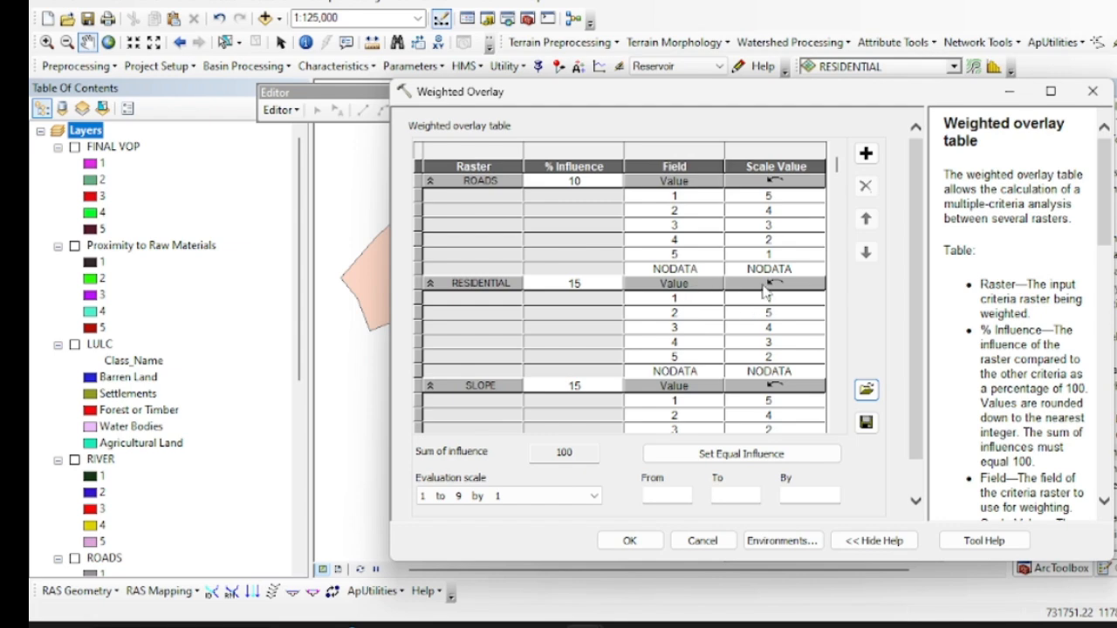
# Save the weighted overlay table as ROADS10 and run the weighted overlay.
pyautogui.click(866, 422)
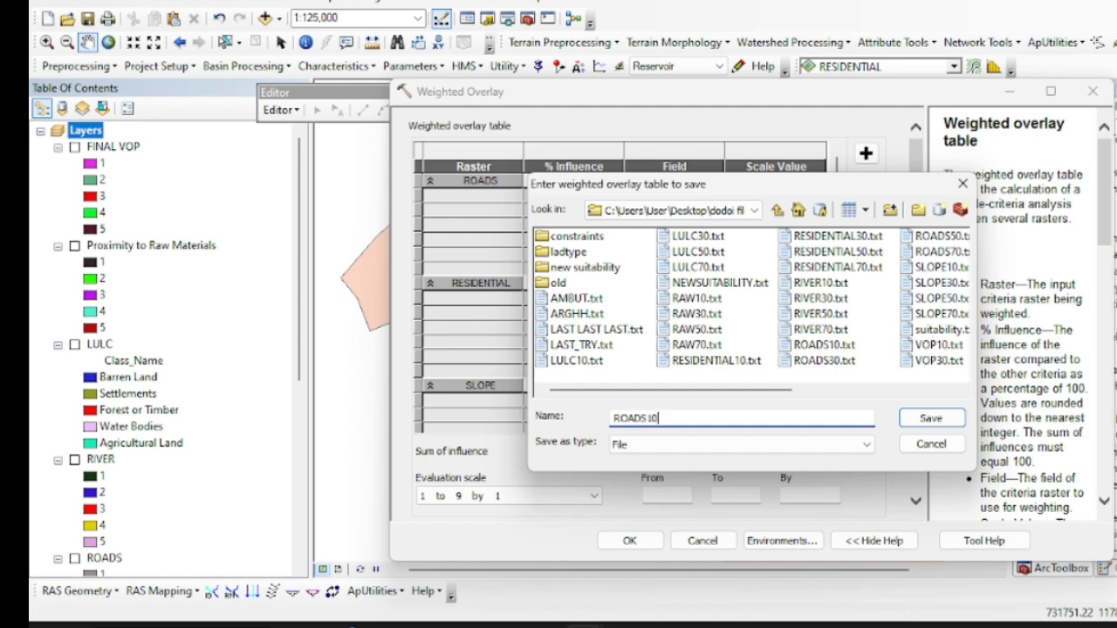
pyautogui.click(930, 420)
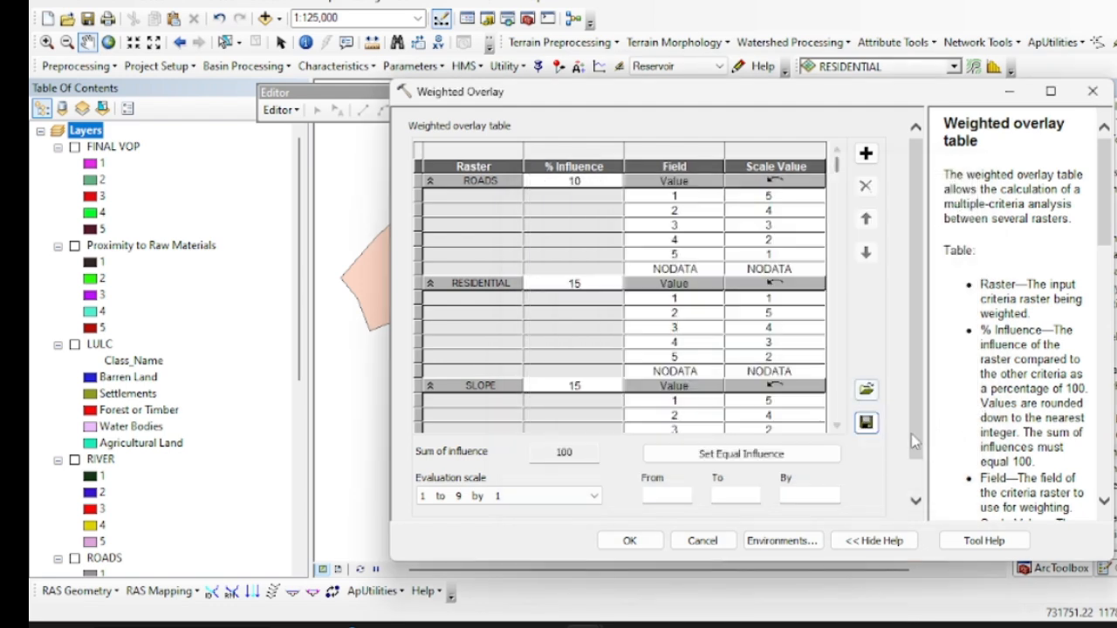
pyautogui.click(629, 542)
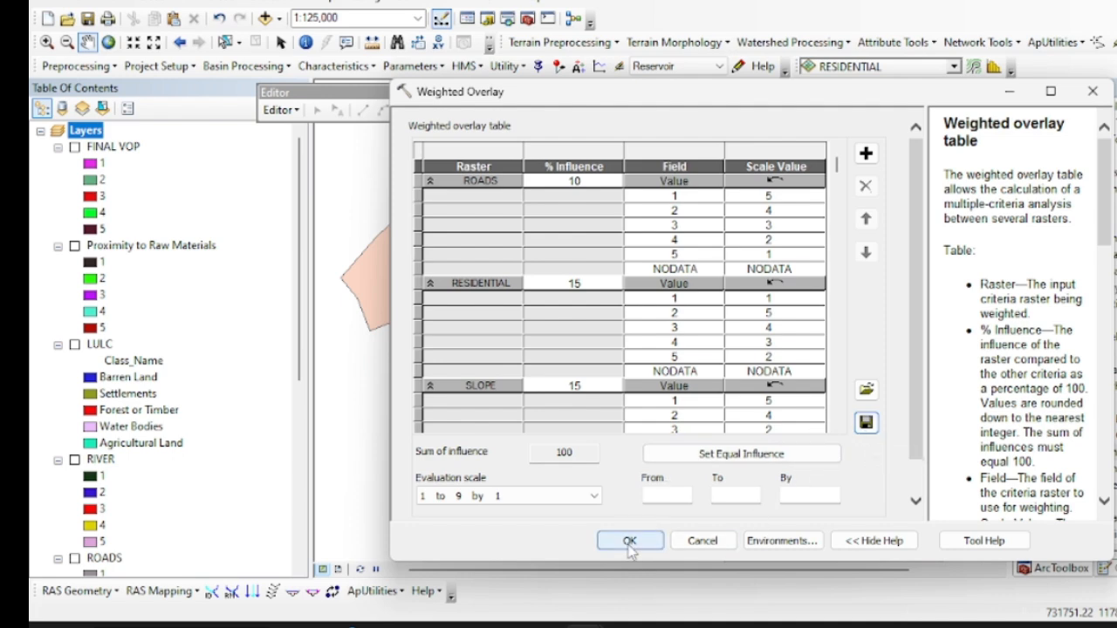
pyautogui.click(629, 542)
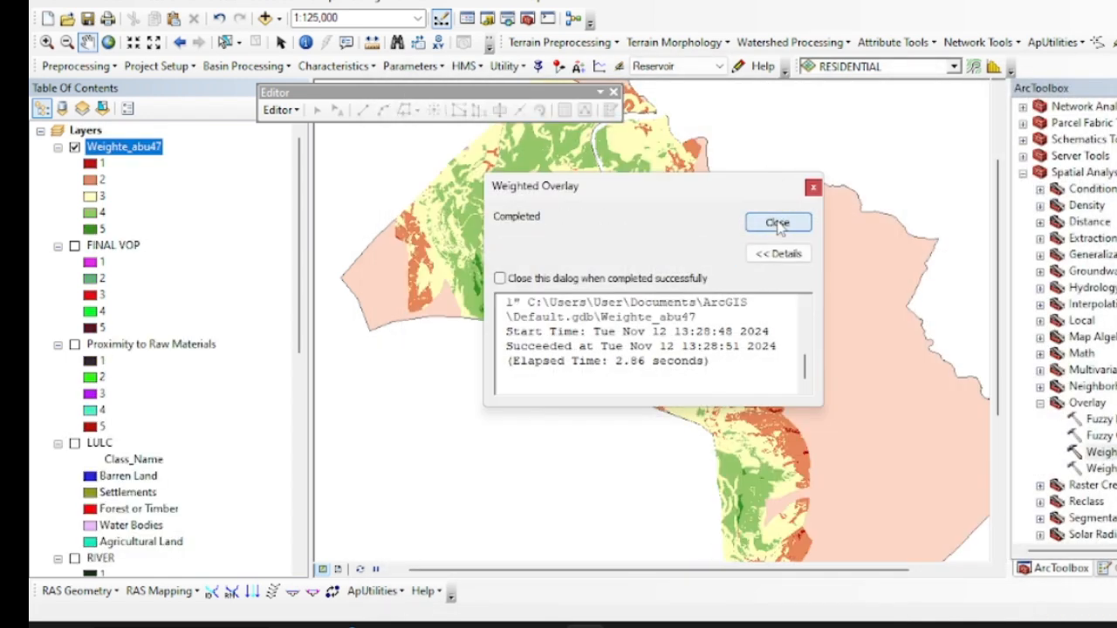
pyautogui.click(778, 223)
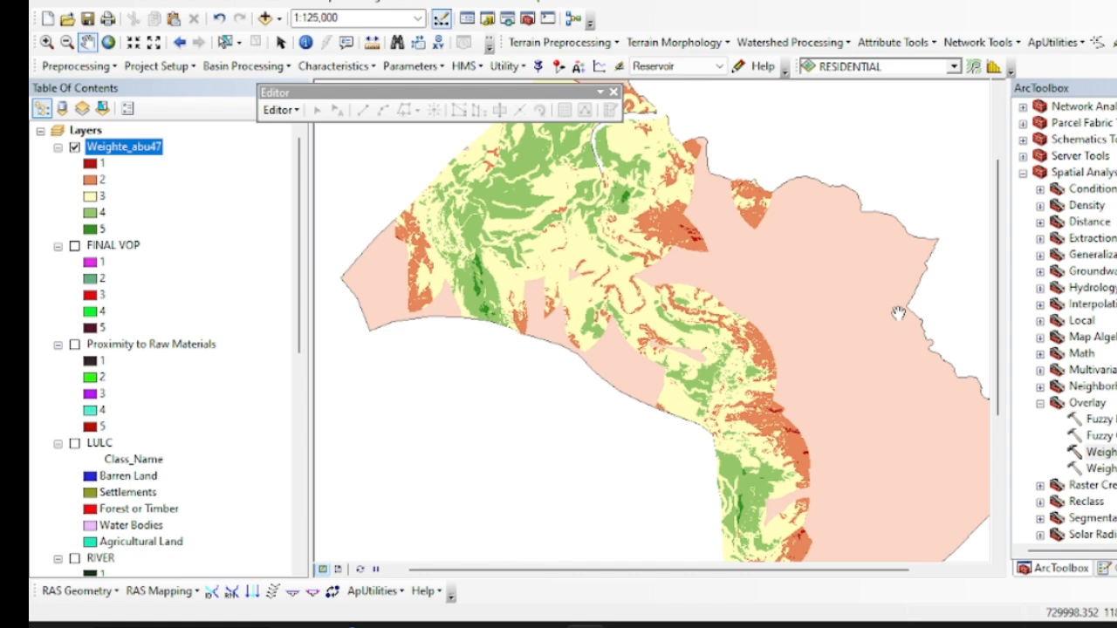
# Rename the weighted overlay output layer as ROADS10.
pyautogui.click(138, 148)
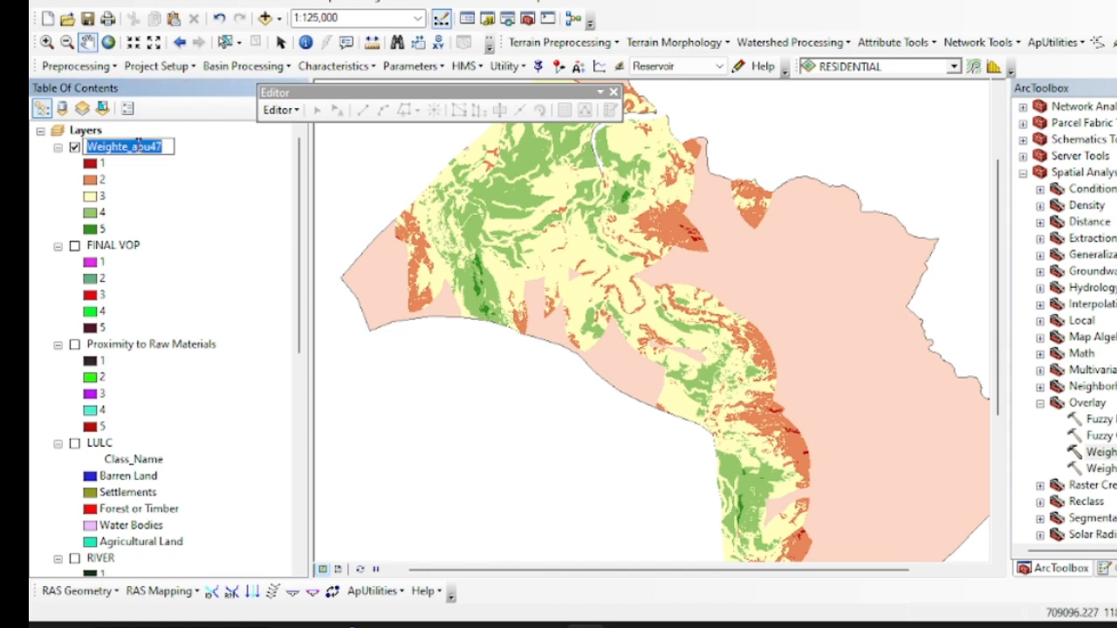
pyautogui.write('ROADS10')
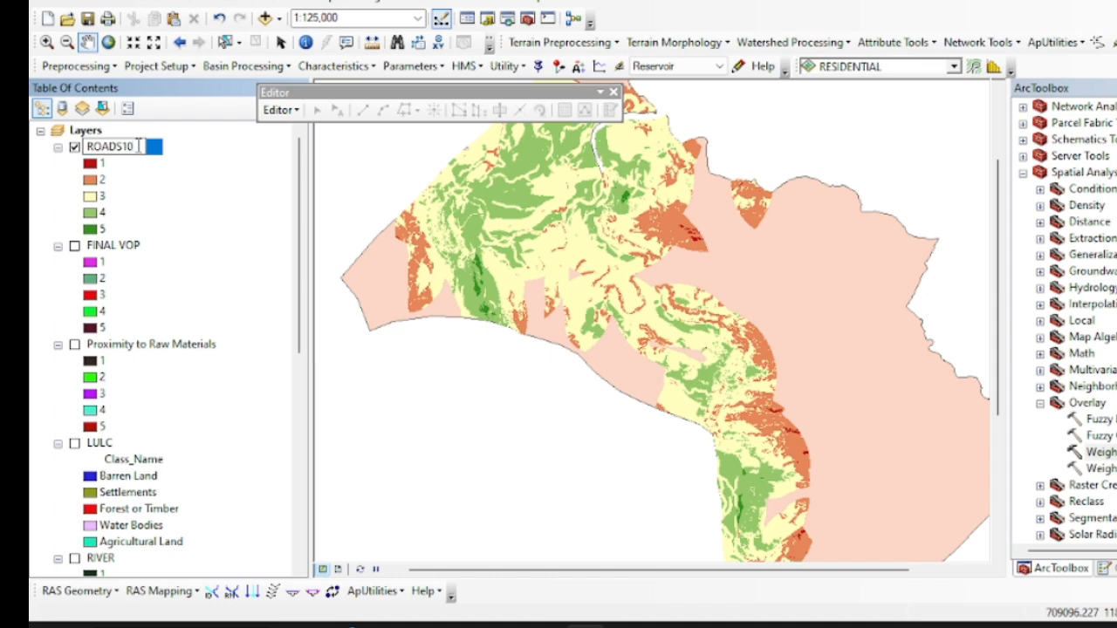
pyautogui.press('Return')
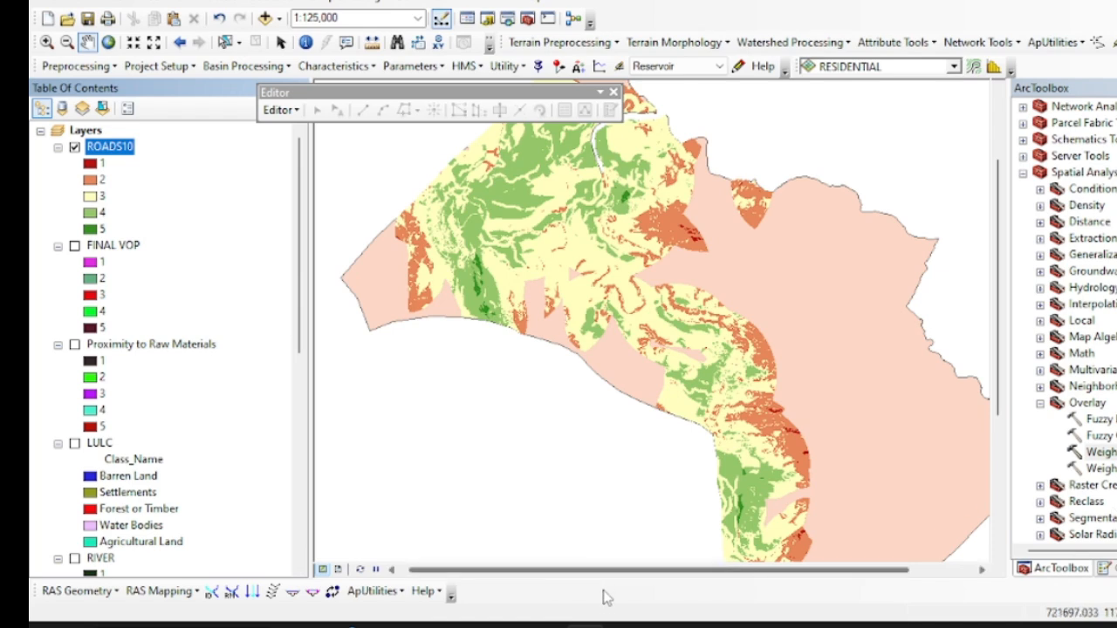
# Open the Weighted Overlay tool and load the saved weighted overlay table ROADS10..txt.
pyautogui.doubleClick(1097, 452)
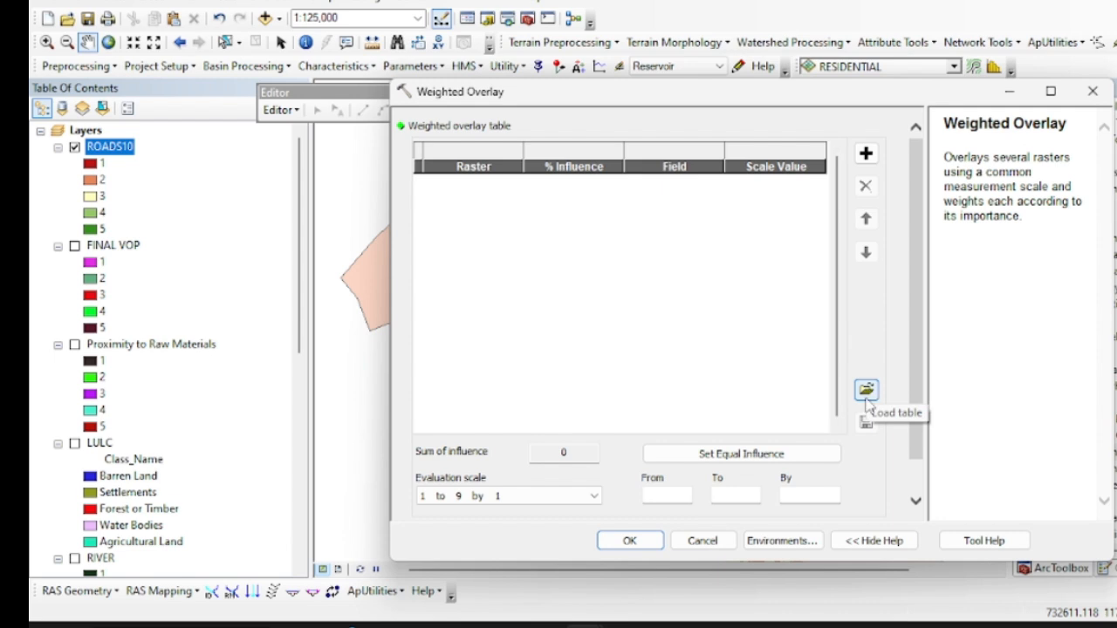
pyautogui.click(867, 154)
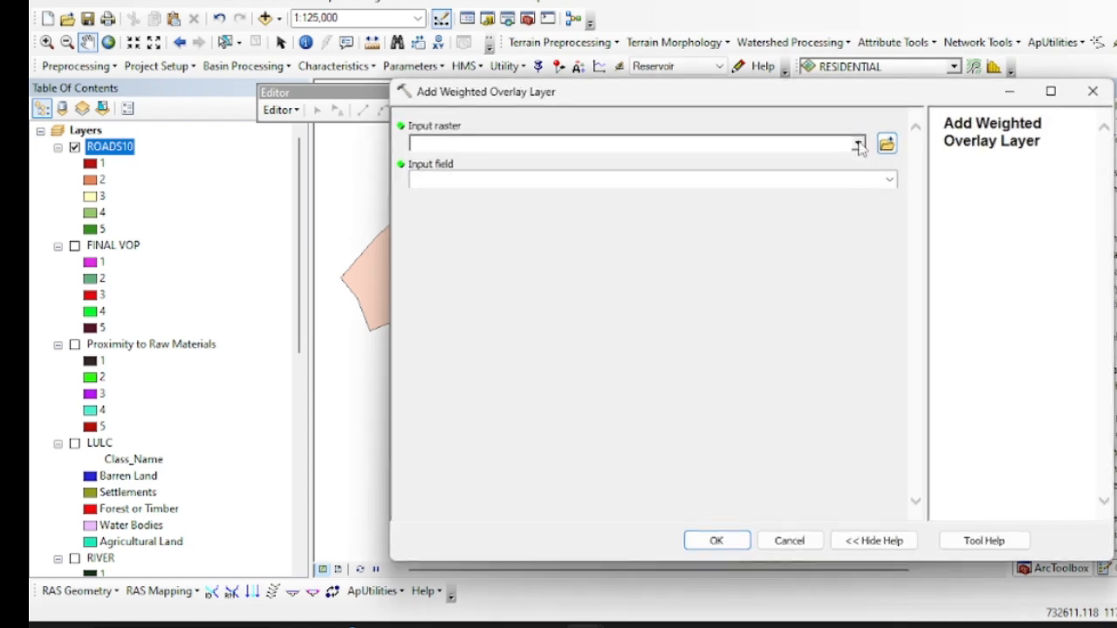
pyautogui.click(785, 540)
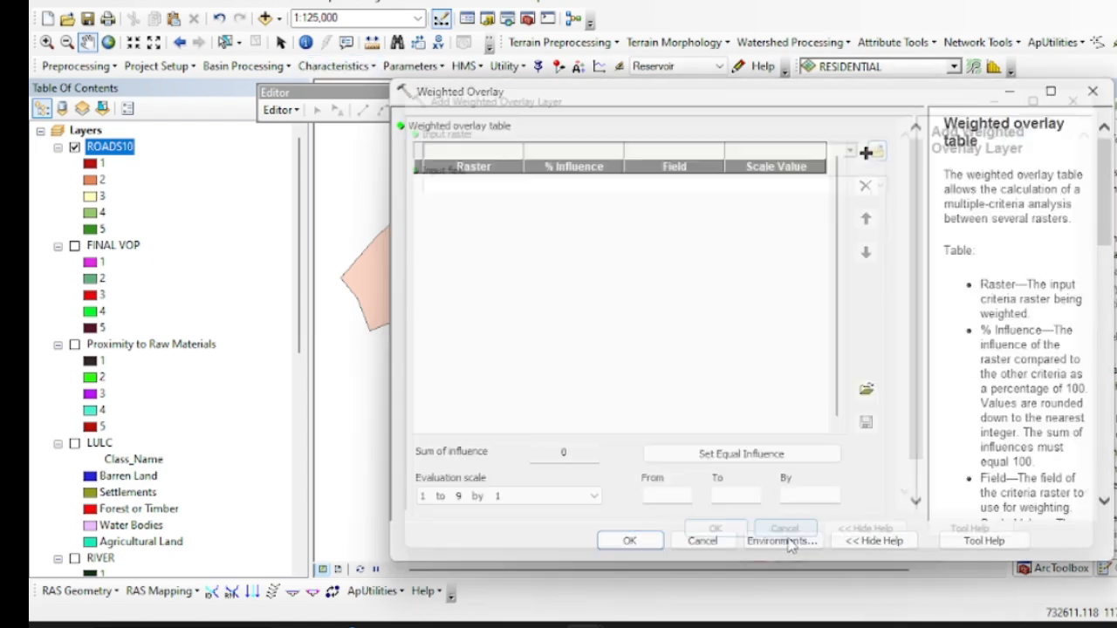
pyautogui.click(866, 388)
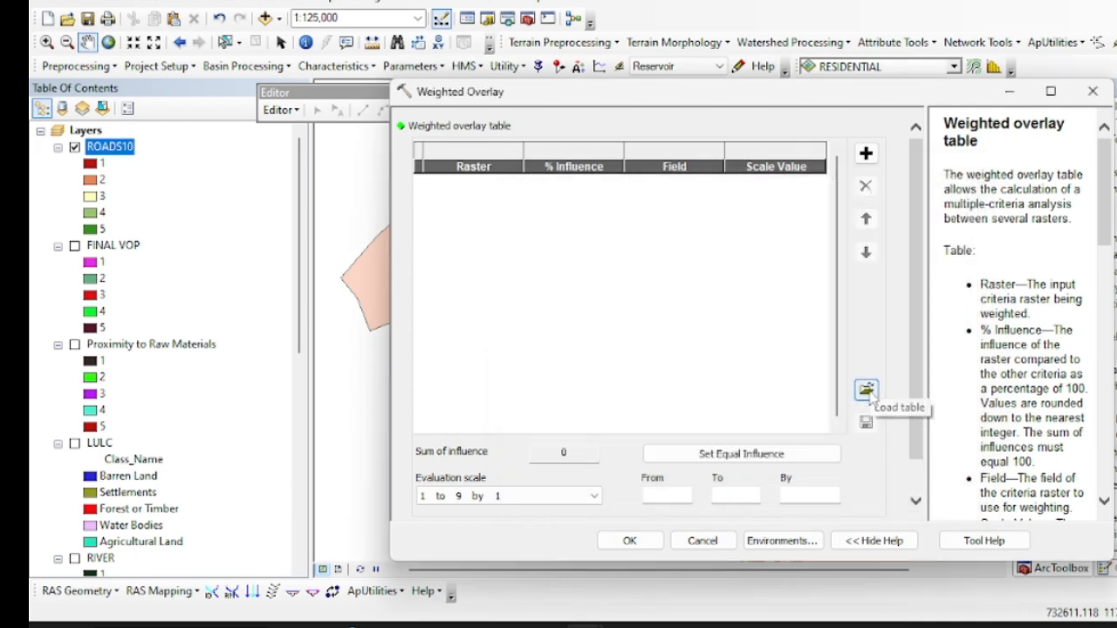
pyautogui.click(866, 390)
pyautogui.click(908, 390)
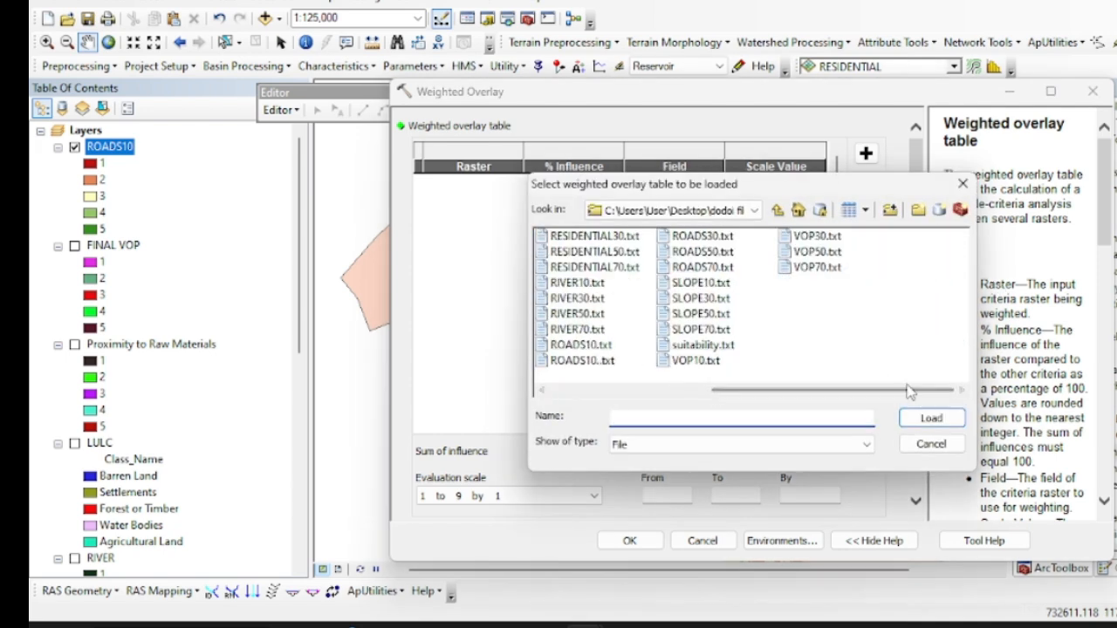
pyautogui.moveTo(890, 392); pyautogui.dragTo(761, 394)
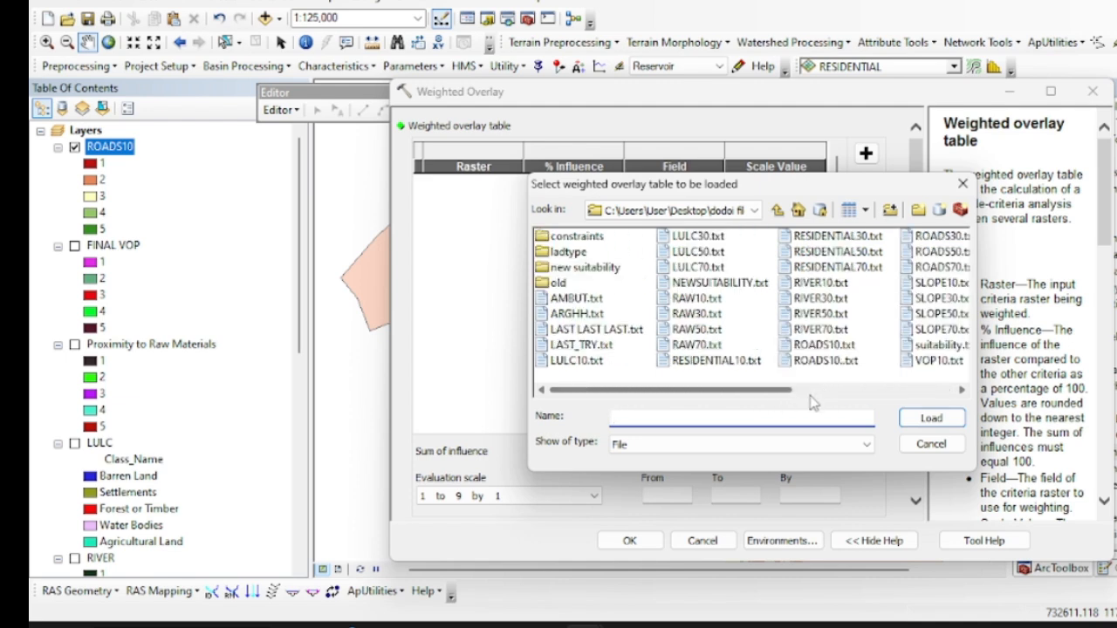
pyautogui.click(712, 305)
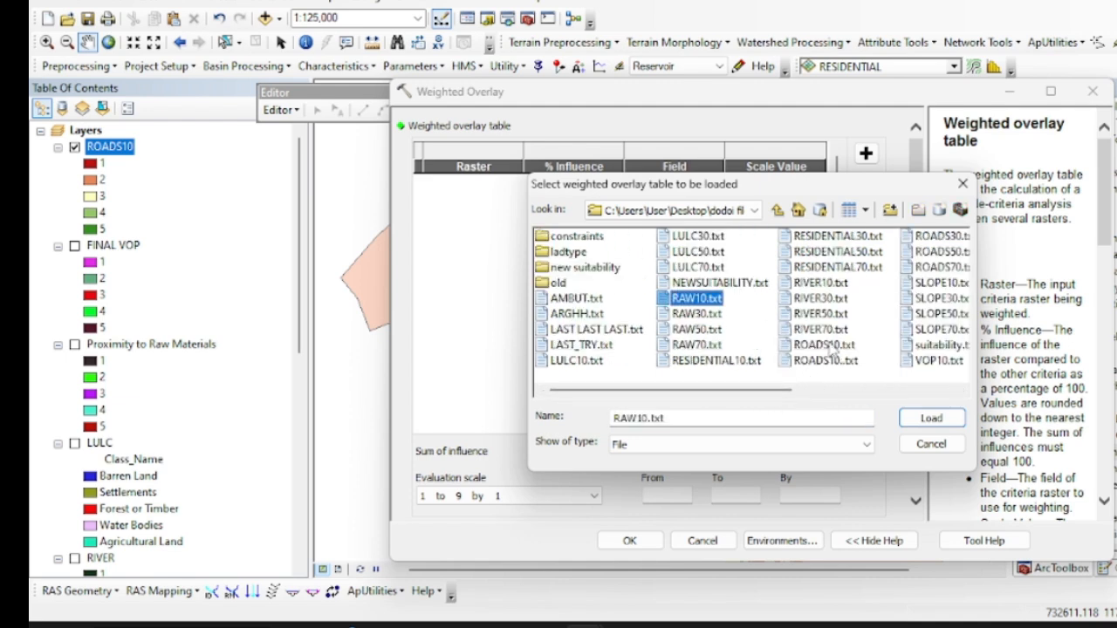
pyautogui.click(839, 288)
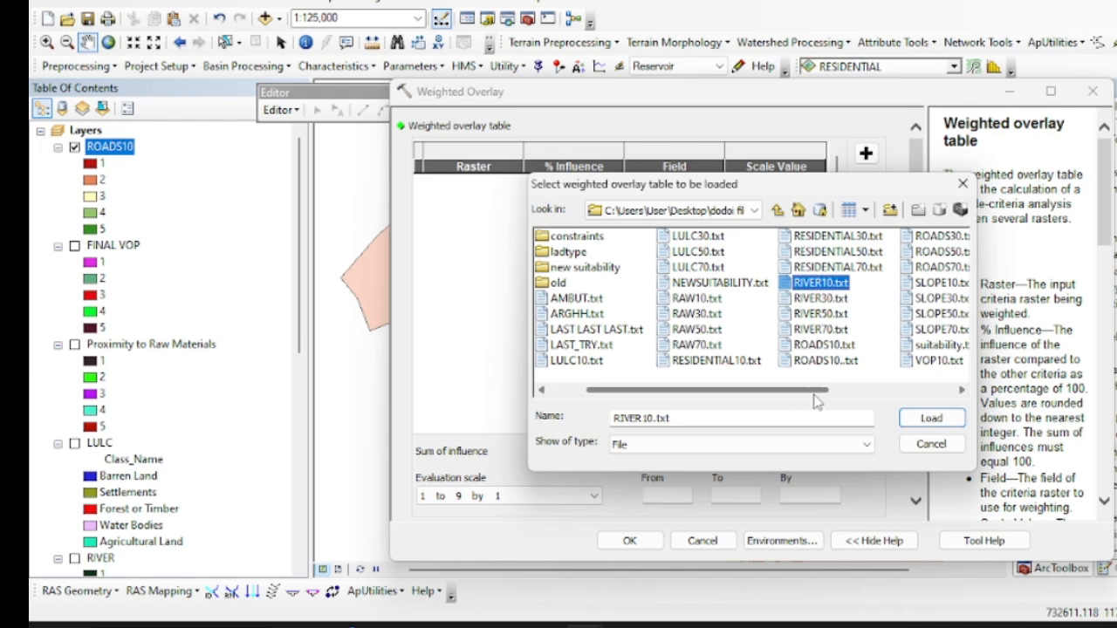
pyautogui.click(816, 393)
pyautogui.click(723, 345)
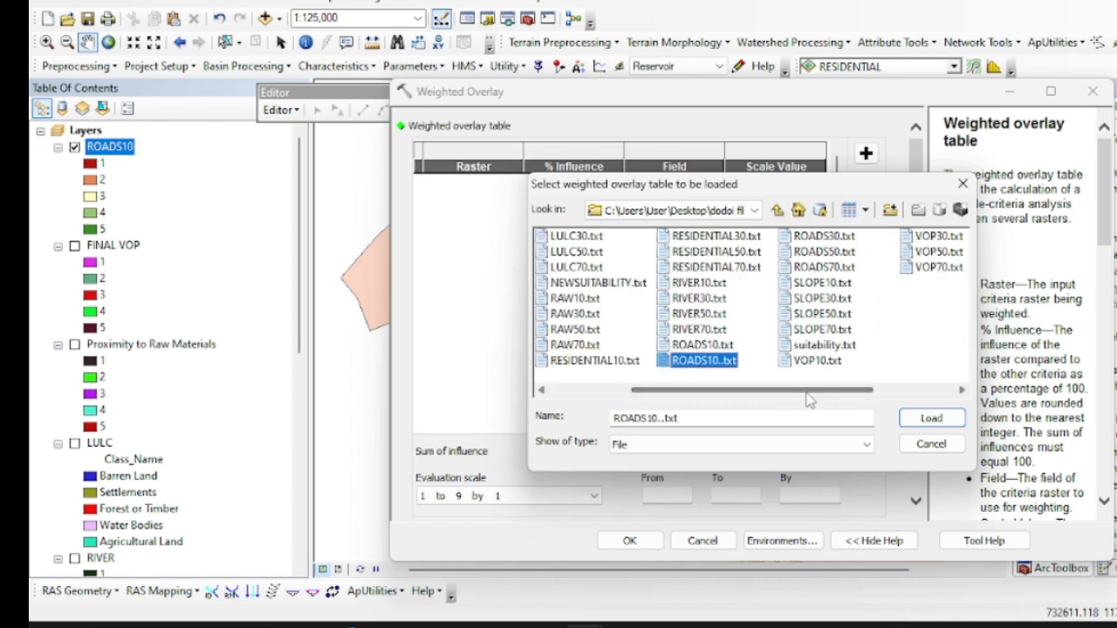
pyautogui.click(931, 421)
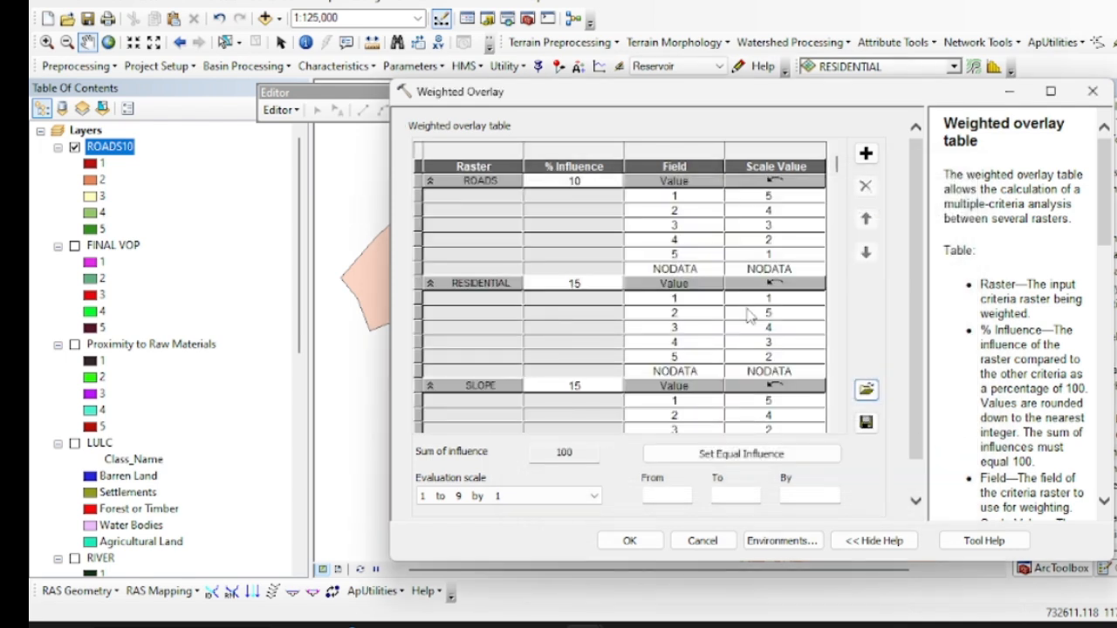
# Set the % Influence of the ROADS raster to 30 in the weighted overlay table.
pyautogui.scroll(-5, 835, 170)
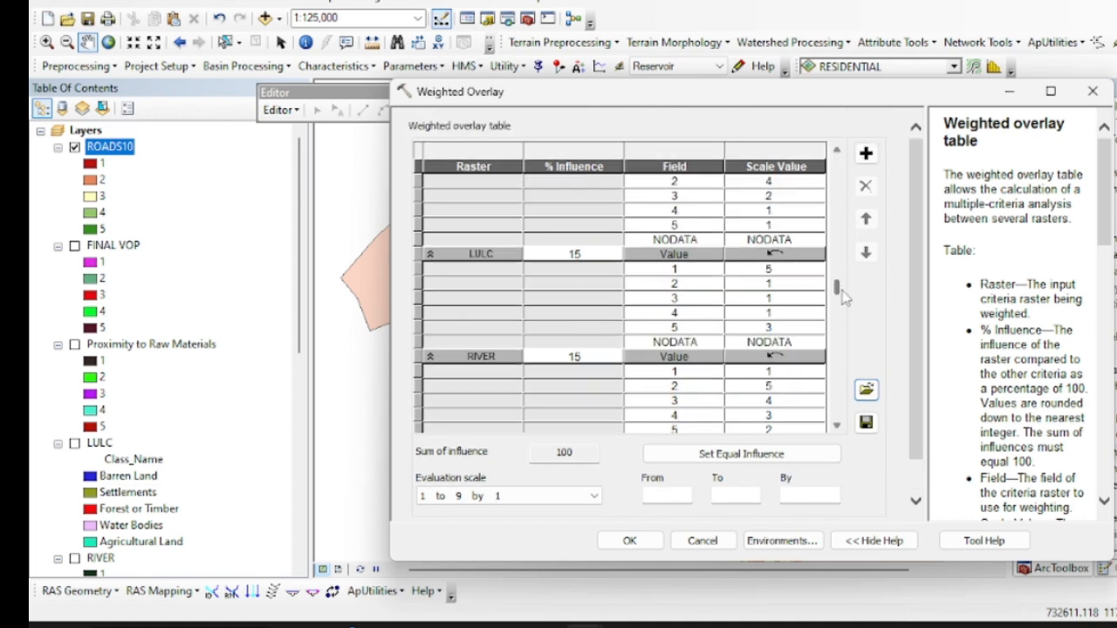
pyautogui.scroll(5, 838, 171)
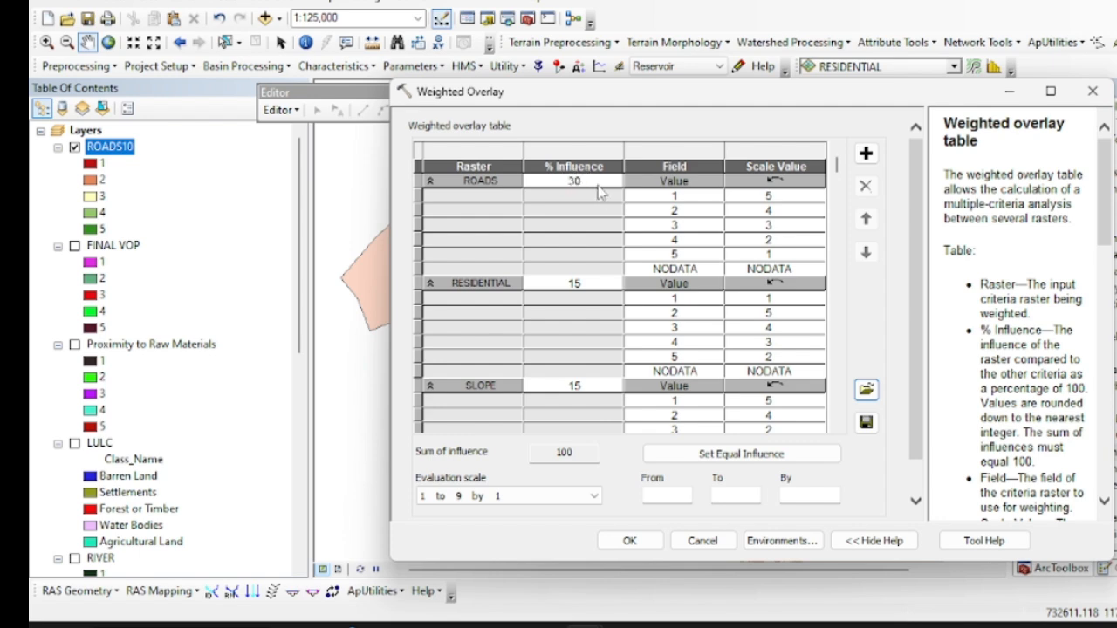
pyautogui.press('Return')
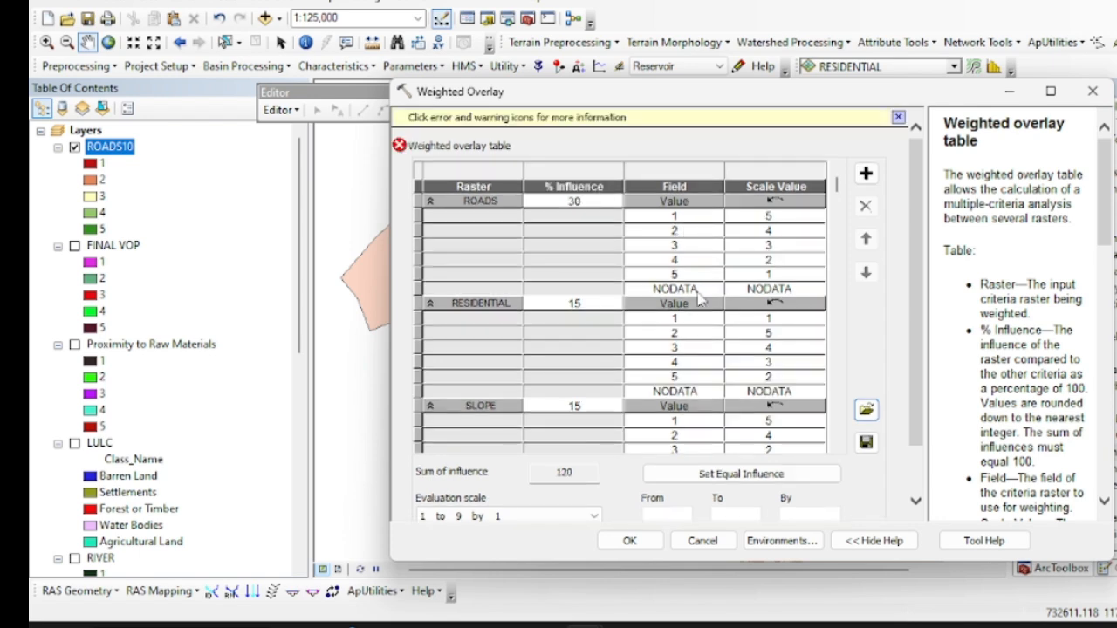
# Set the % Influence of the RESIDENTIAL and SLOPE rasters to 12.
pyautogui.click(573, 302)
pyautogui.scroll(-1, 839, 210)
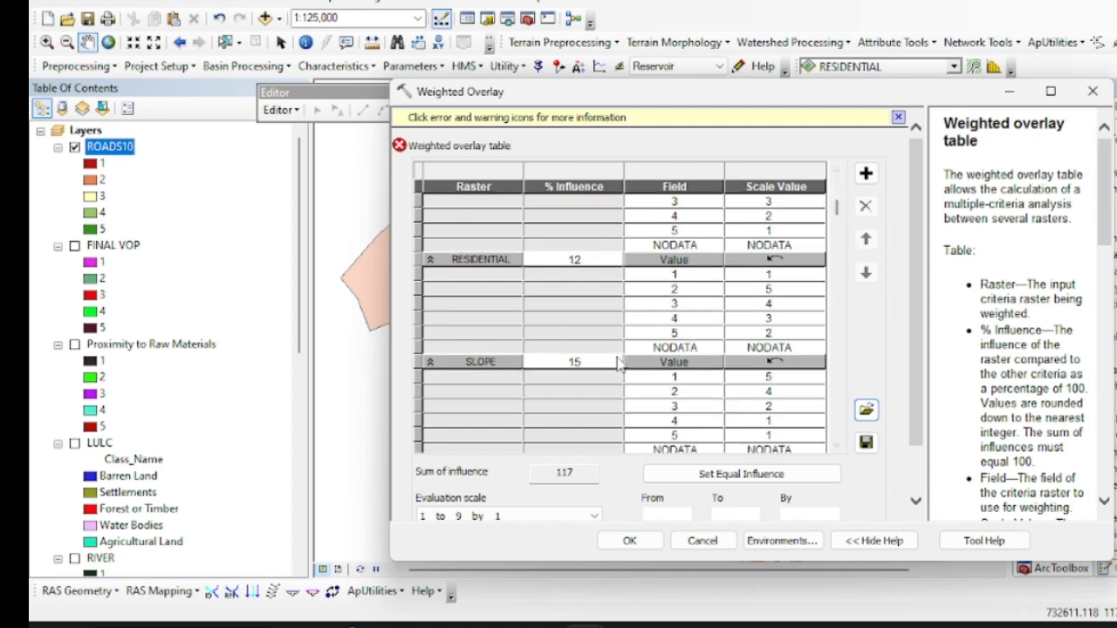
pyautogui.moveTo(594, 361); pyautogui.dragTo(535, 361)
pyautogui.press('BackSpace')
pyautogui.write('12')
# Set the % Influence of the LULC raster to 12.
pyautogui.scroll(-3, 820, 305)
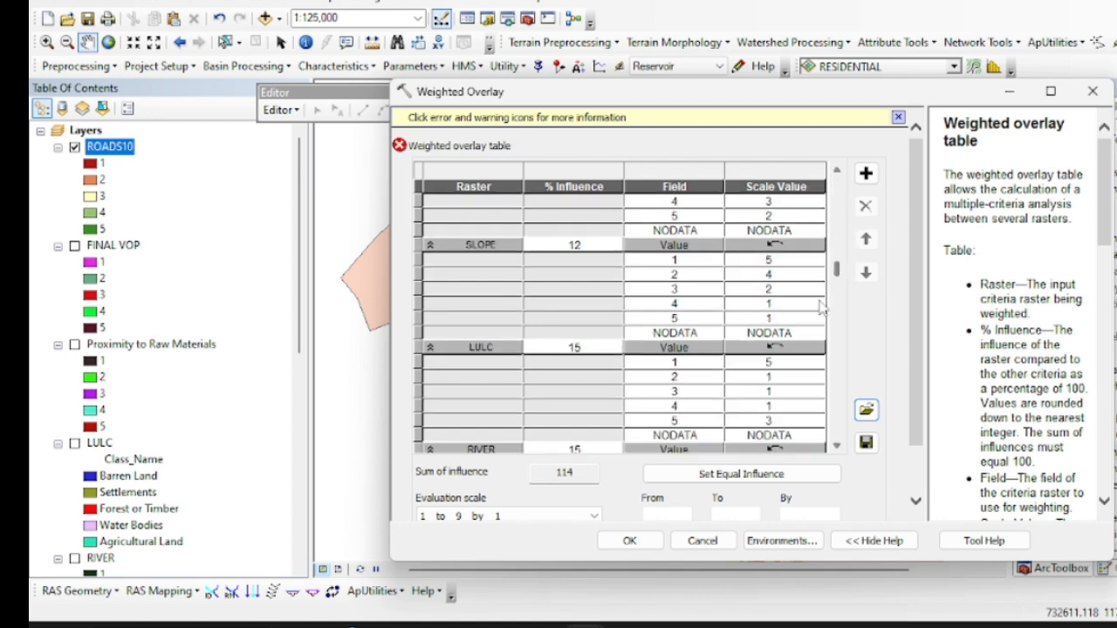
pyautogui.click(590, 350)
pyautogui.write('1')
pyautogui.moveTo(586, 349); pyautogui.dragTo(556, 348)
pyautogui.press('BackSpace')
pyautogui.write('112')
pyautogui.scroll(-1, 587, 301)
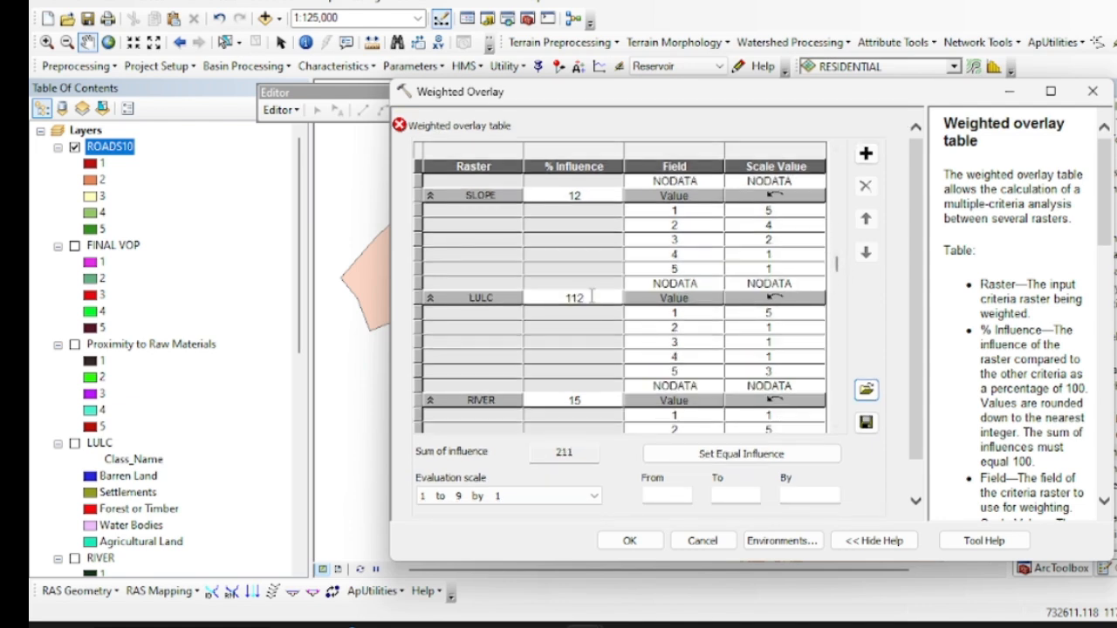
pyautogui.moveTo(593, 297); pyautogui.dragTo(560, 297)
pyautogui.press('BackSpace')
pyautogui.write('12')
# Set the % Influence of the RIVER and Proximity to Raw Materials rasters to 12.
pyautogui.moveTo(836, 264); pyautogui.dragTo(849, 339)
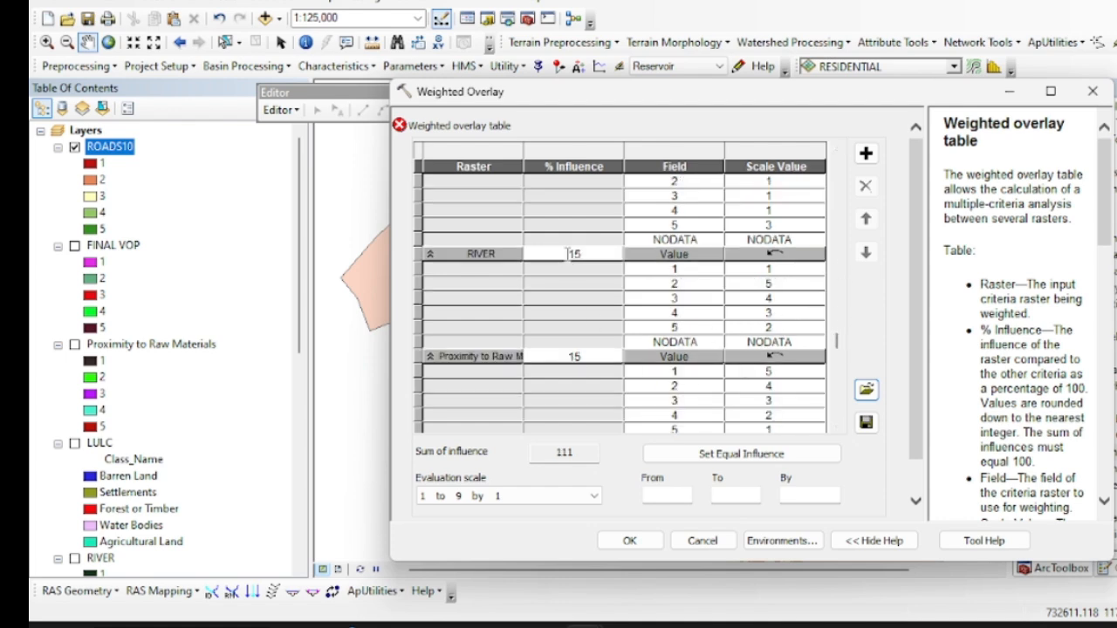
pyautogui.doubleClick(573, 253)
pyautogui.press('BackSpace')
pyautogui.write('12')
pyautogui.scroll(-1, 818, 379)
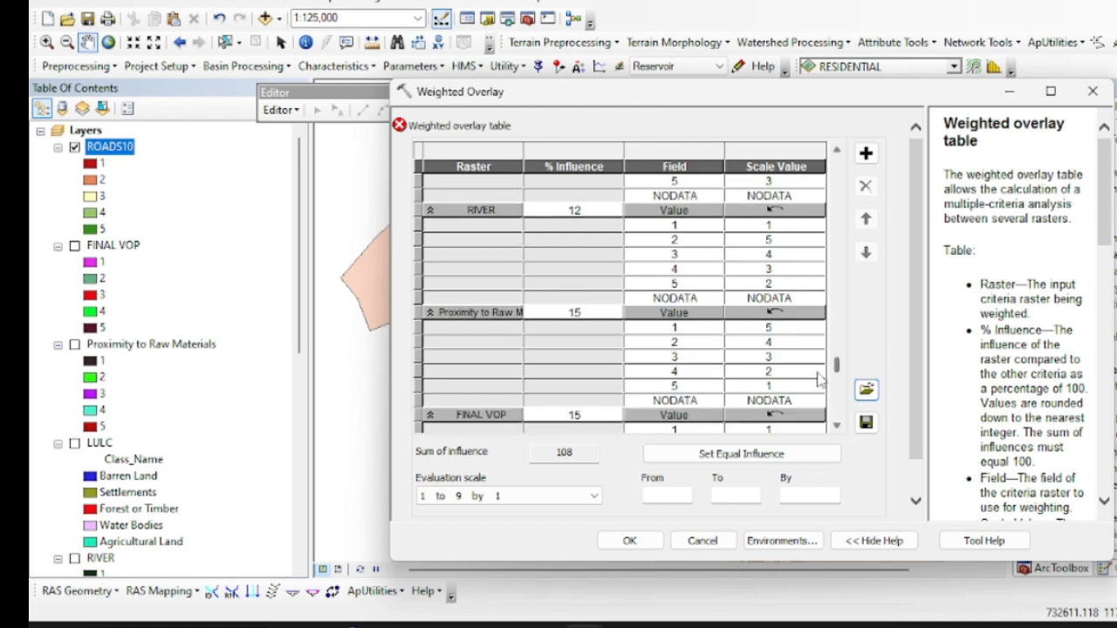
pyautogui.doubleClick(567, 314)
pyautogui.write('12')
# Set the % Influence of the FINAL VOP raster to 12.
pyautogui.click(569, 419)
pyautogui.doubleClick(589, 415)
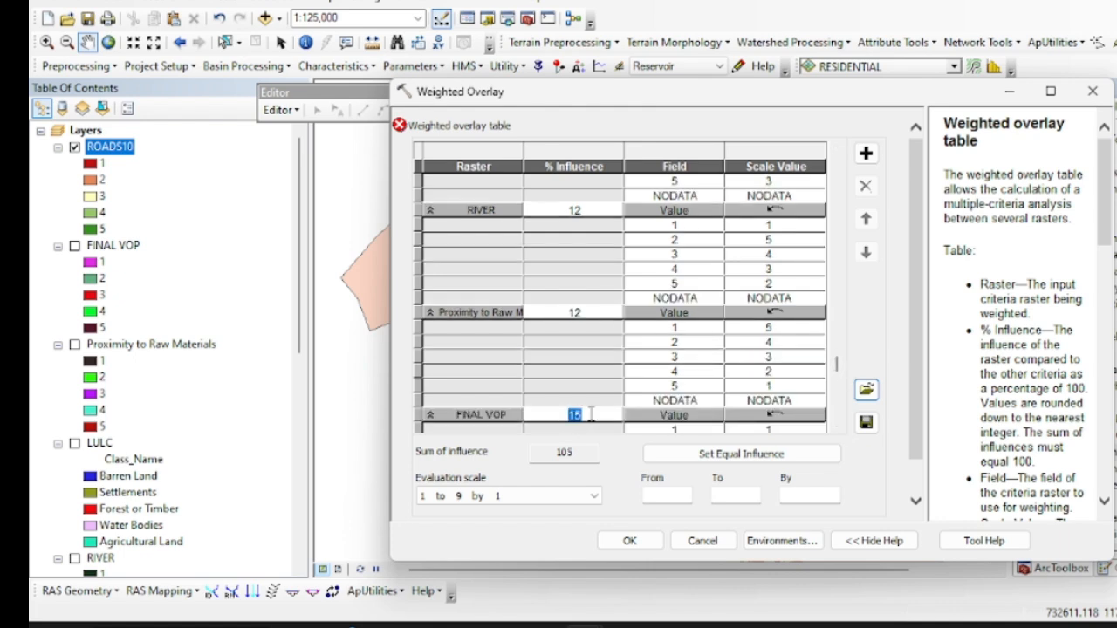
pyautogui.press('BackSpace')
pyautogui.write('12')
# Lower the % Influence of the RESIDENTIAL and SLOPE rasters to 11 each.
pyautogui.moveTo(849, 385); pyautogui.dragTo(847, 163)
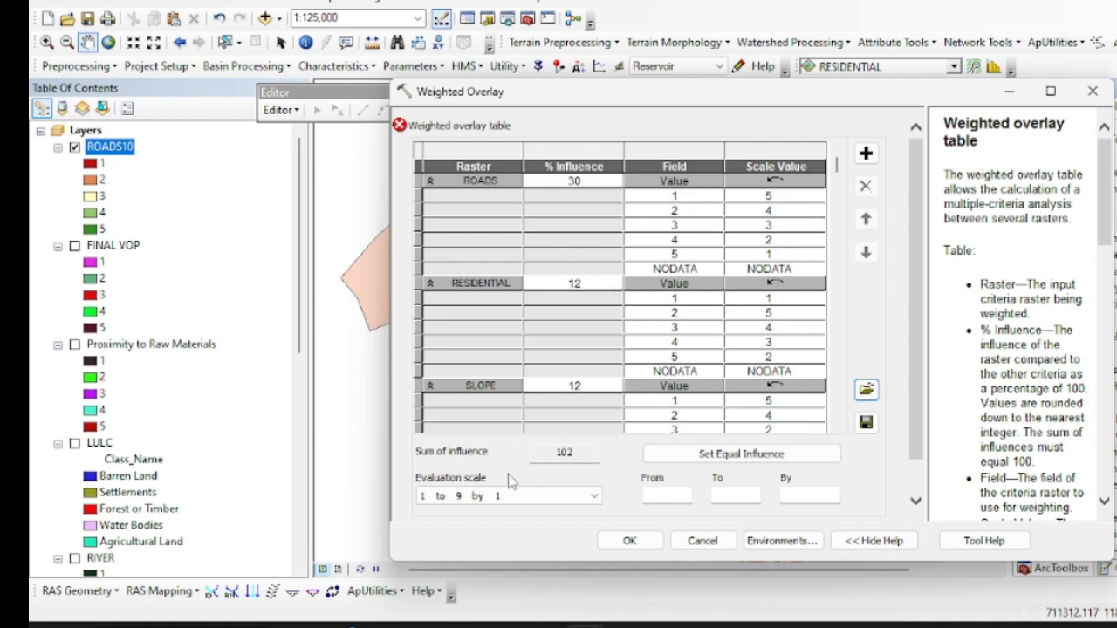
pyautogui.click(589, 284)
pyautogui.click(588, 286)
pyautogui.doubleClick(579, 284)
pyautogui.click(596, 284)
pyautogui.moveTo(596, 284); pyautogui.dragTo(530, 290)
pyautogui.write('11')
pyautogui.click(591, 385)
pyautogui.moveTo(589, 386); pyautogui.dragTo(562, 385)
pyautogui.write('11')
pyautogui.press('Return')
# Check the influences of the rasters in the table and run the weighted overlay.
pyautogui.scroll(-2, 597, 366)
pyautogui.scroll(2, 669, 442)
pyautogui.scroll(-1, 843, 187)
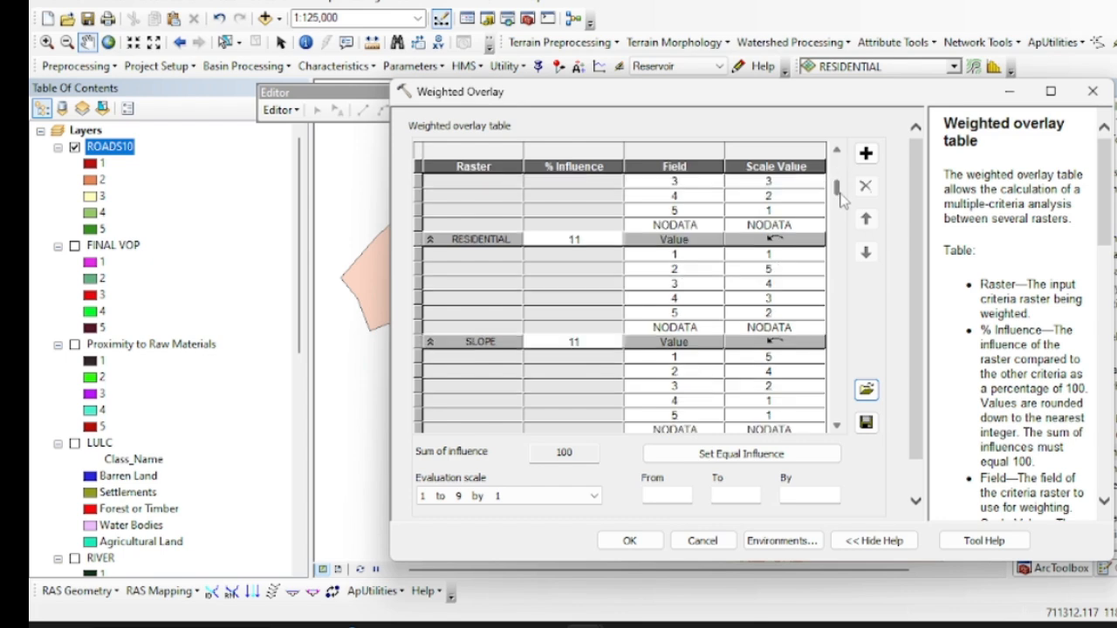
pyautogui.scroll(1, 841, 179)
pyautogui.moveTo(841, 177); pyautogui.dragTo(842, 321)
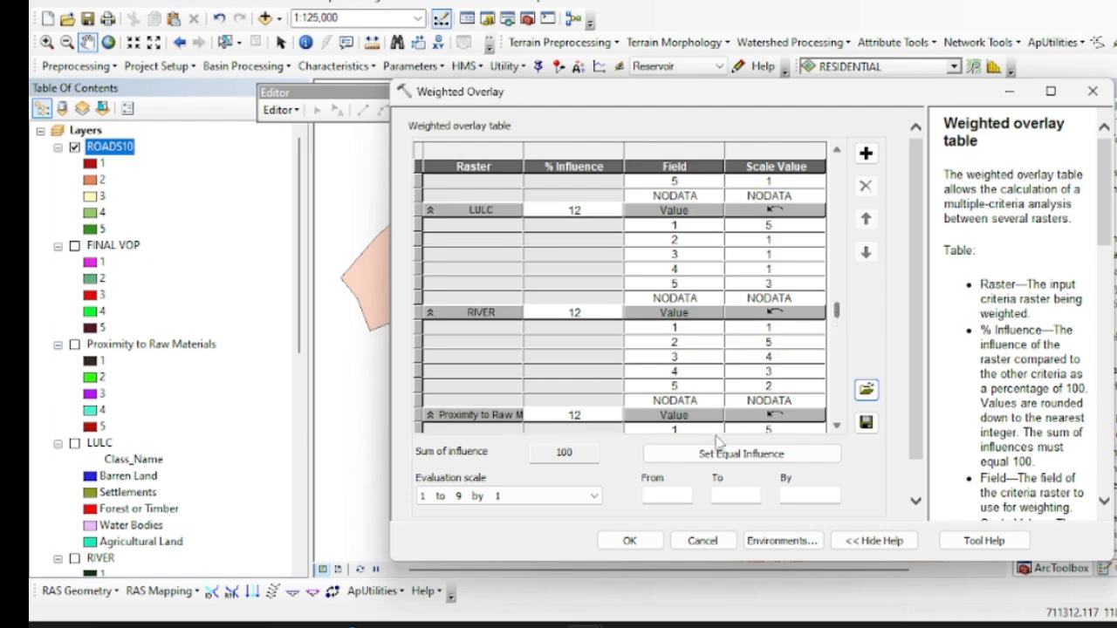
pyautogui.scroll(-1, 750, 379)
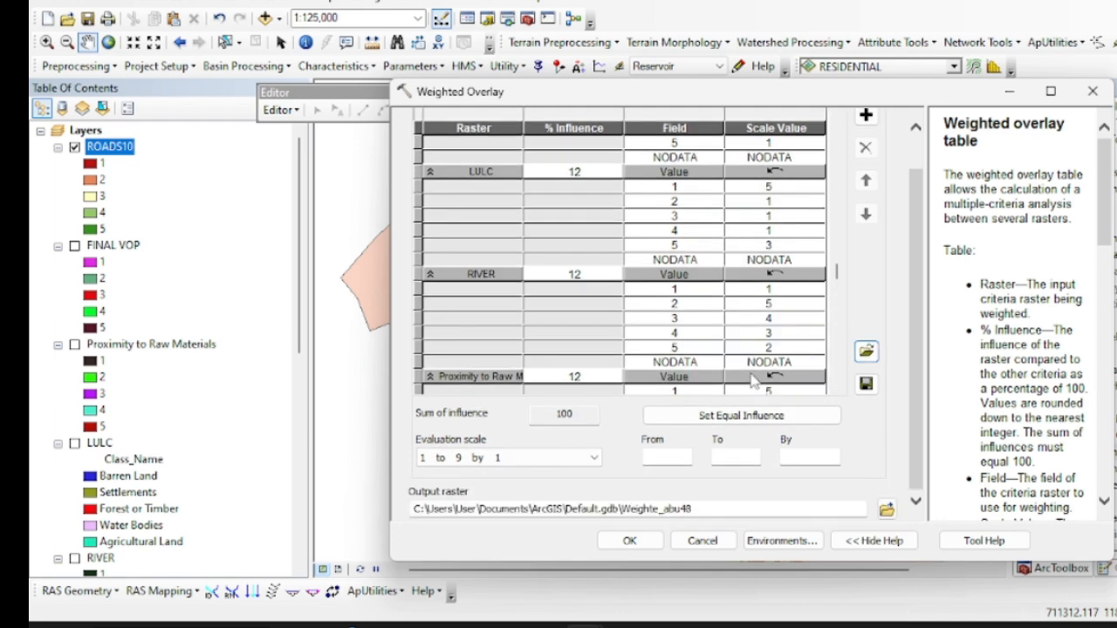
pyautogui.click(630, 541)
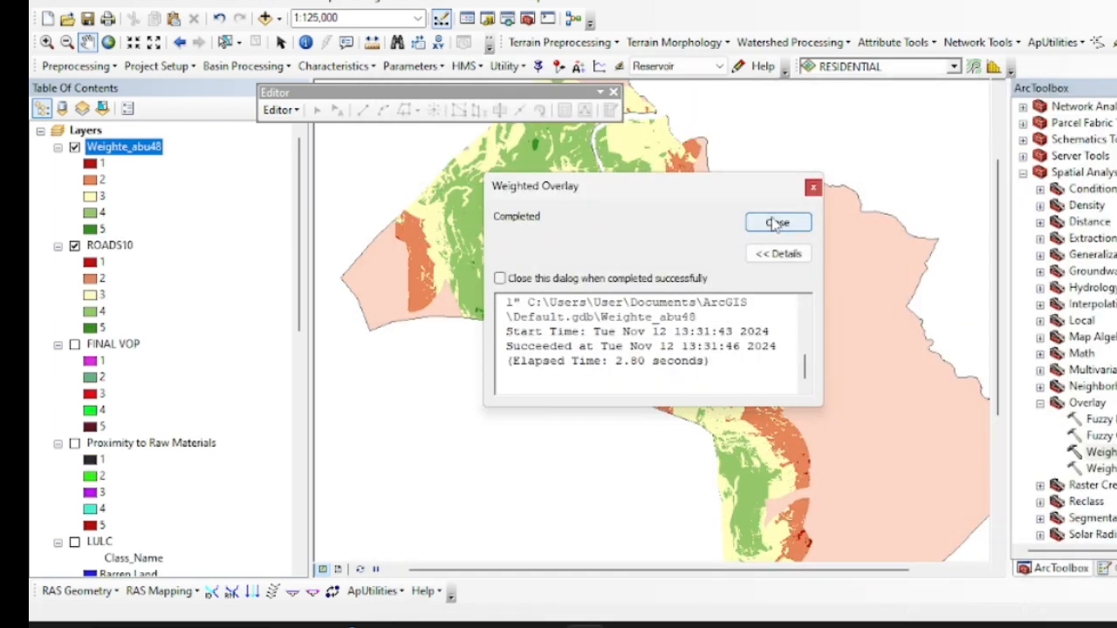
pyautogui.click(777, 224)
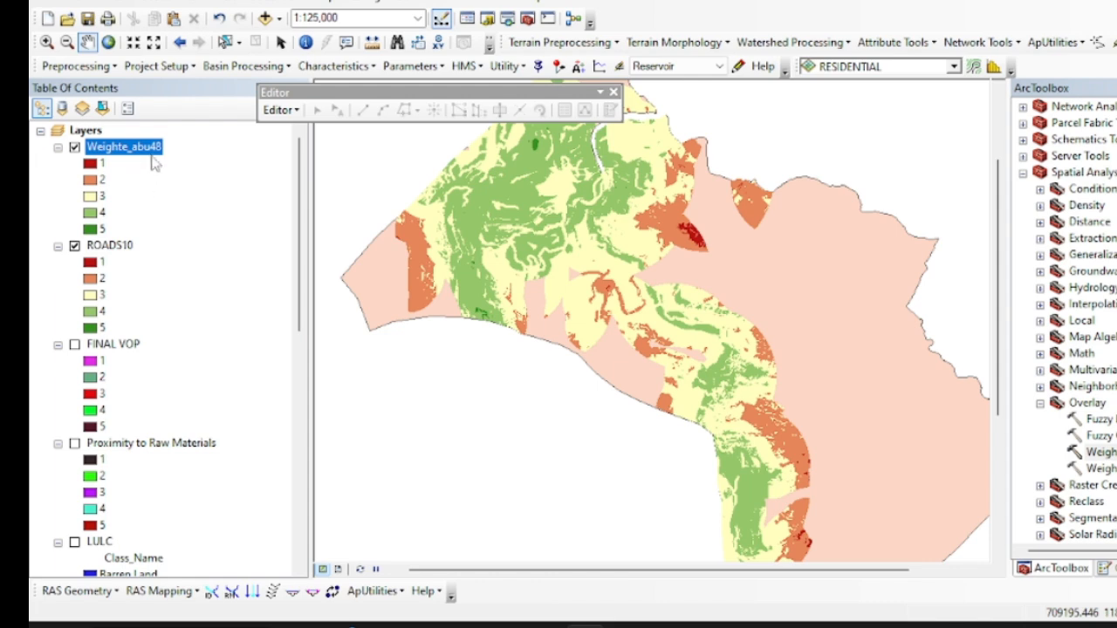
# Rename the new weighted overlay output layer as ROADS30.
pyautogui.rightClick(137, 148)
pyautogui.click(125, 157)
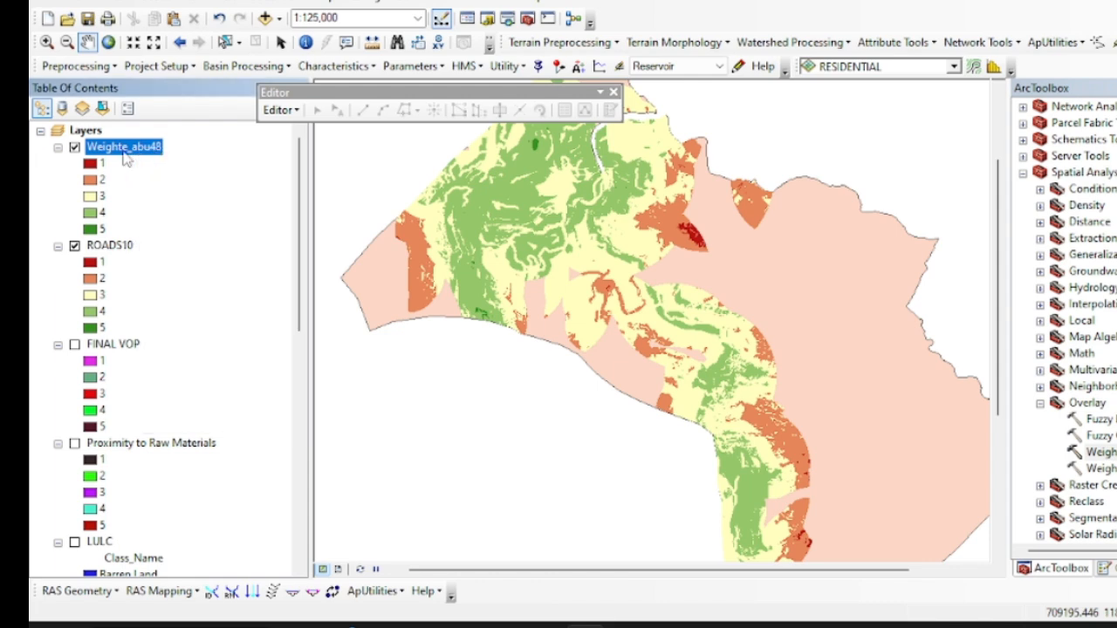
pyautogui.click(126, 150)
pyautogui.write('ROA')
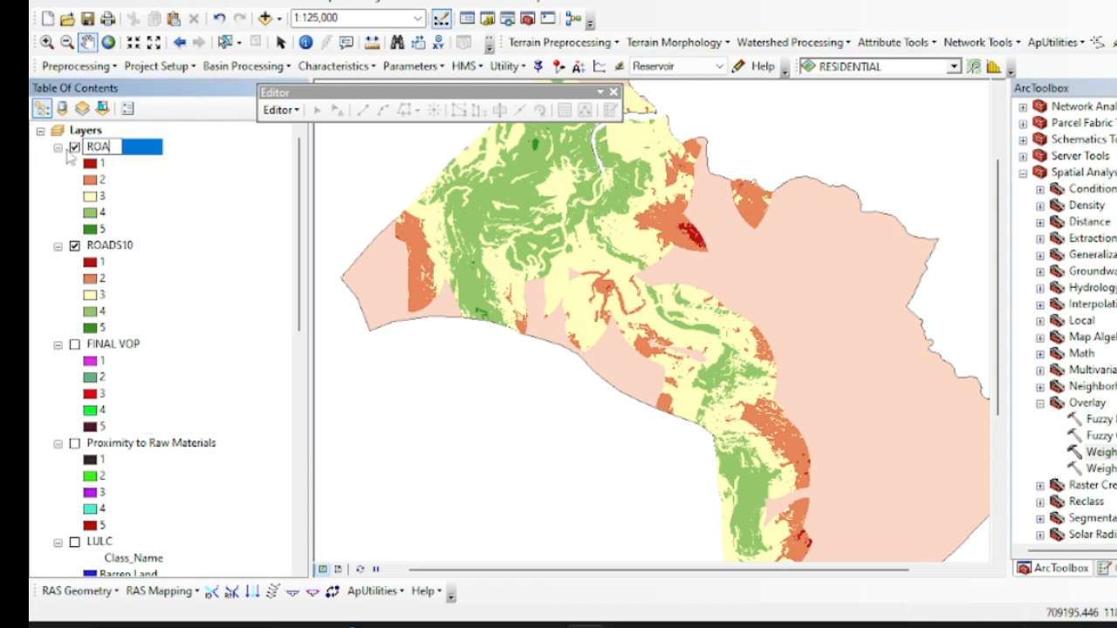
pyautogui.write('DS30')
pyautogui.press('Return')
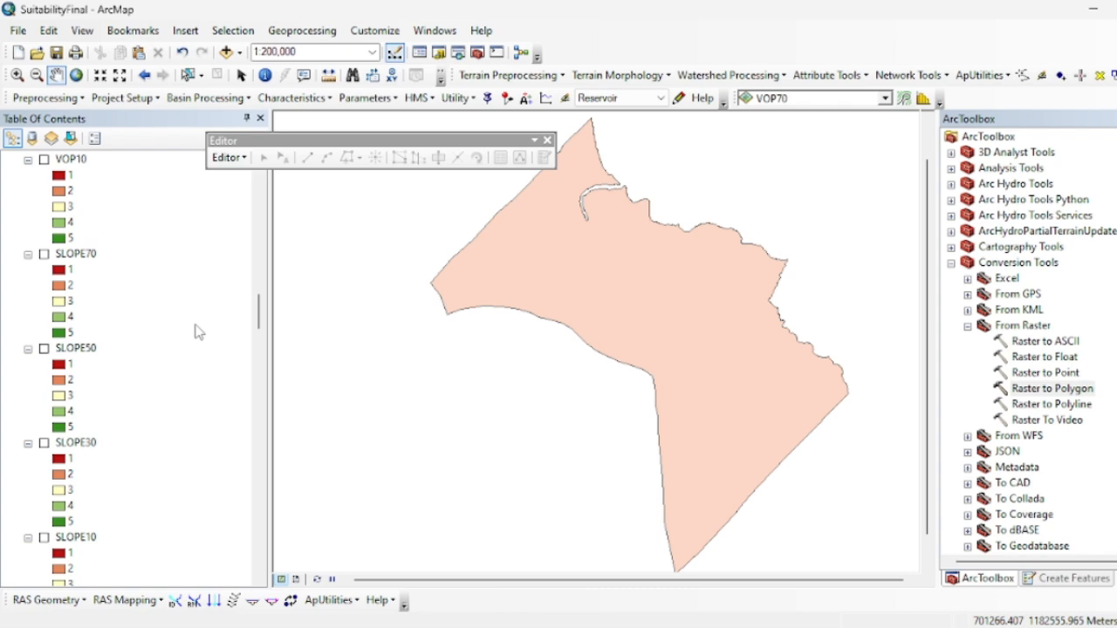
# Start the Raster to Polygon conversion with ROADS10 as the input raster.
pyautogui.scroll(-2, 199, 358)
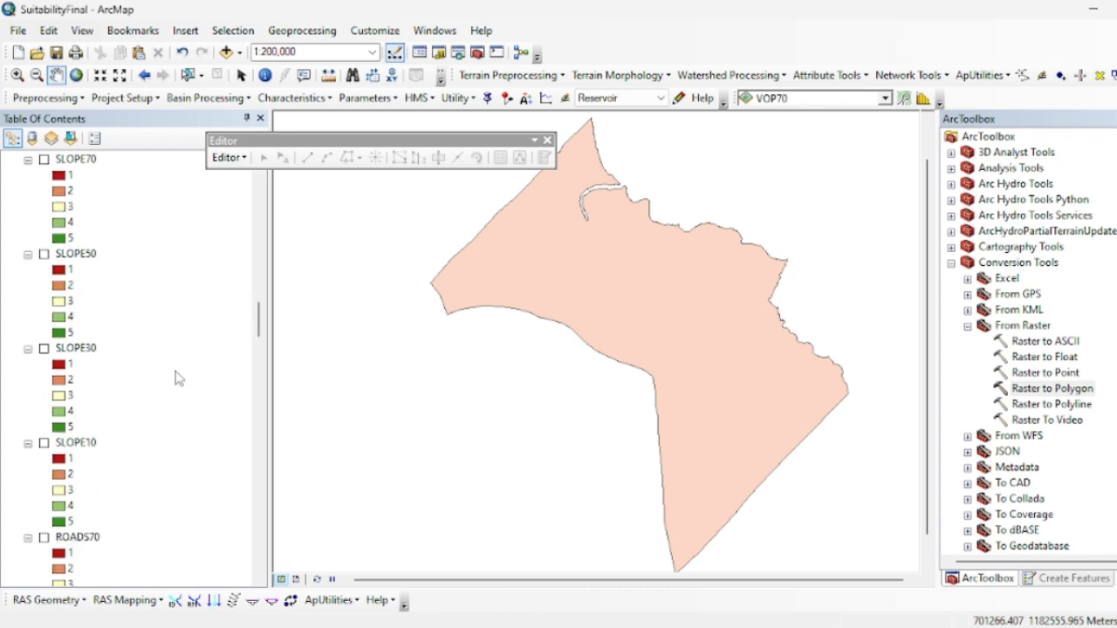
pyautogui.scroll(-2, 168, 371)
pyautogui.scroll(-2, 199, 416)
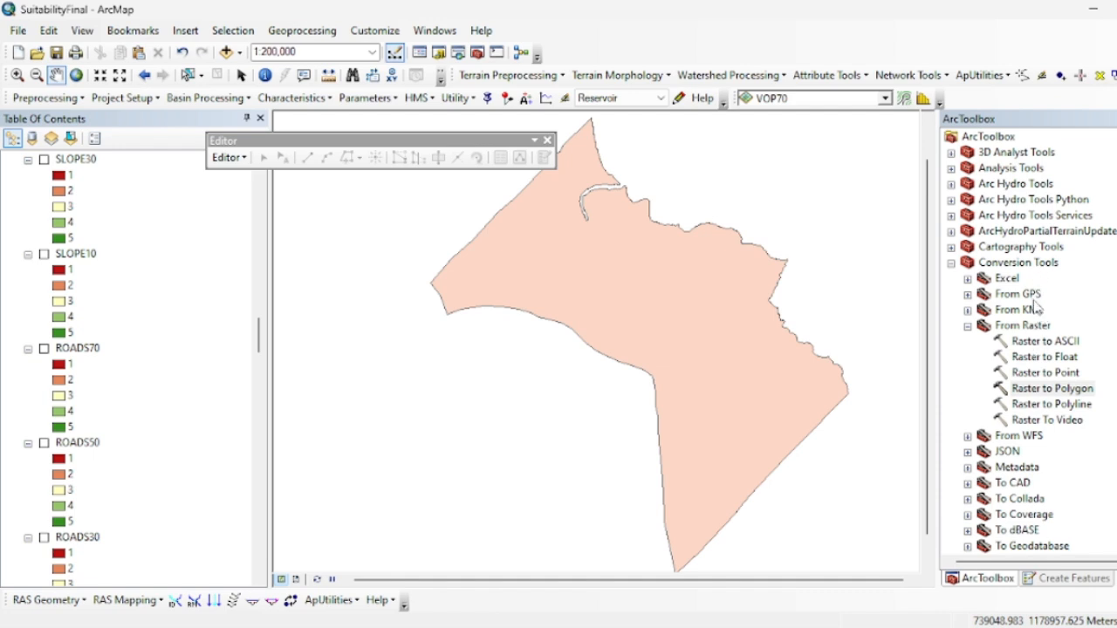
pyautogui.click(1039, 391)
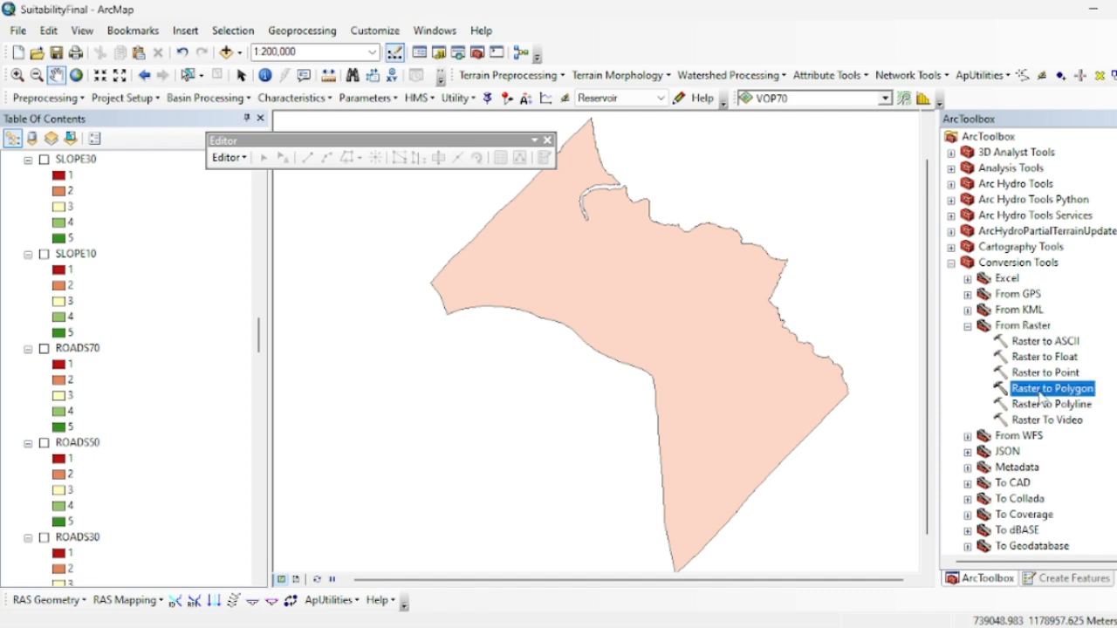
pyautogui.doubleClick(1041, 394)
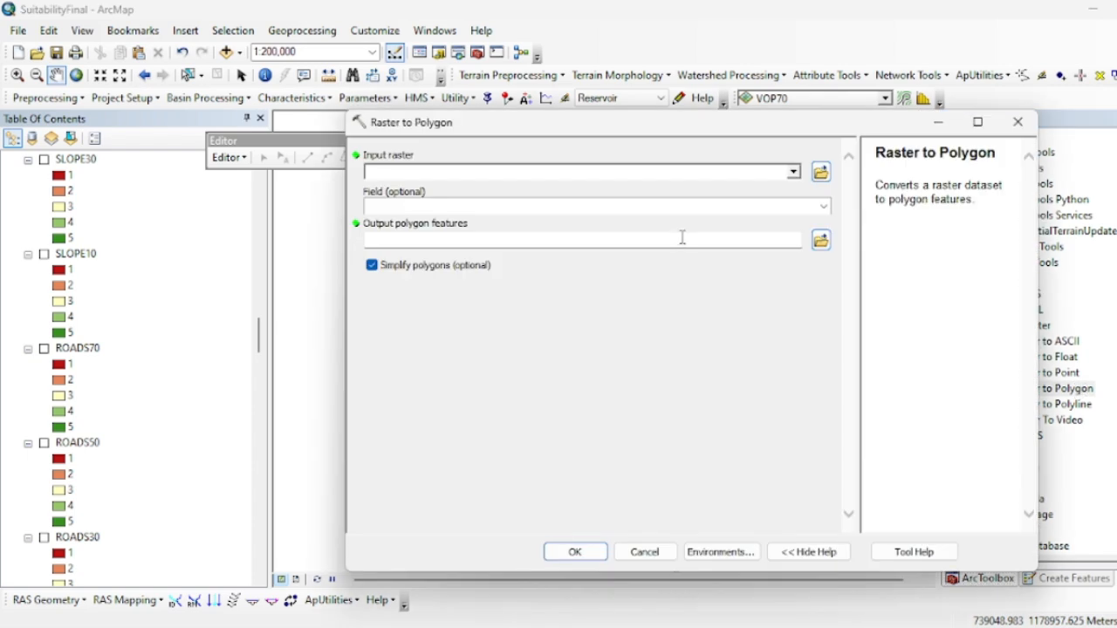
pyautogui.click(793, 172)
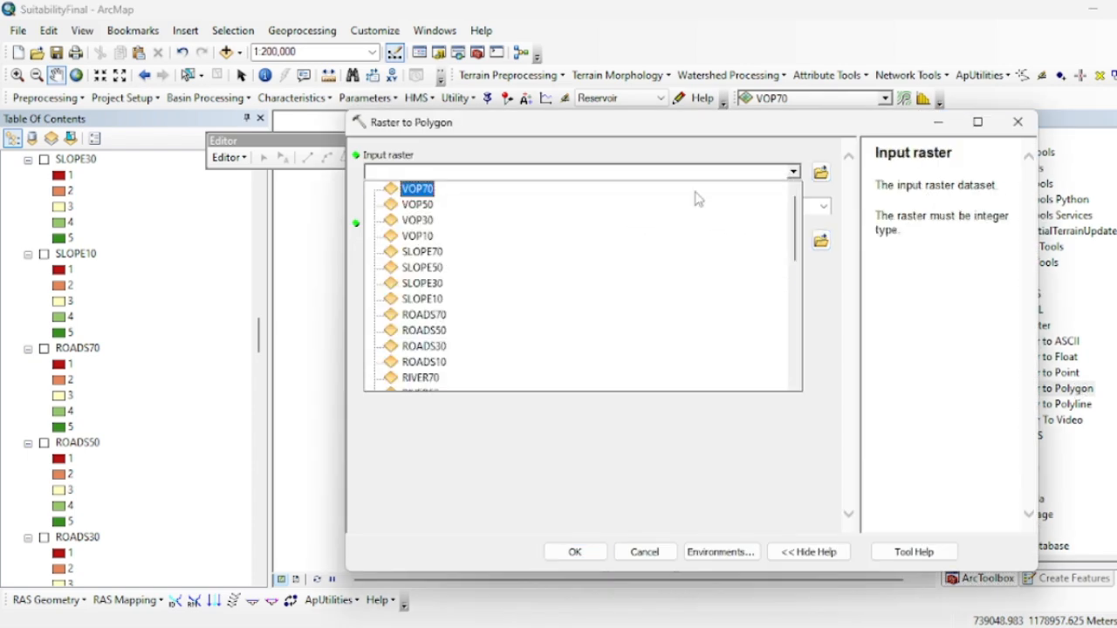
pyautogui.scroll(-3, 693, 201)
pyautogui.scroll(1, 427, 262)
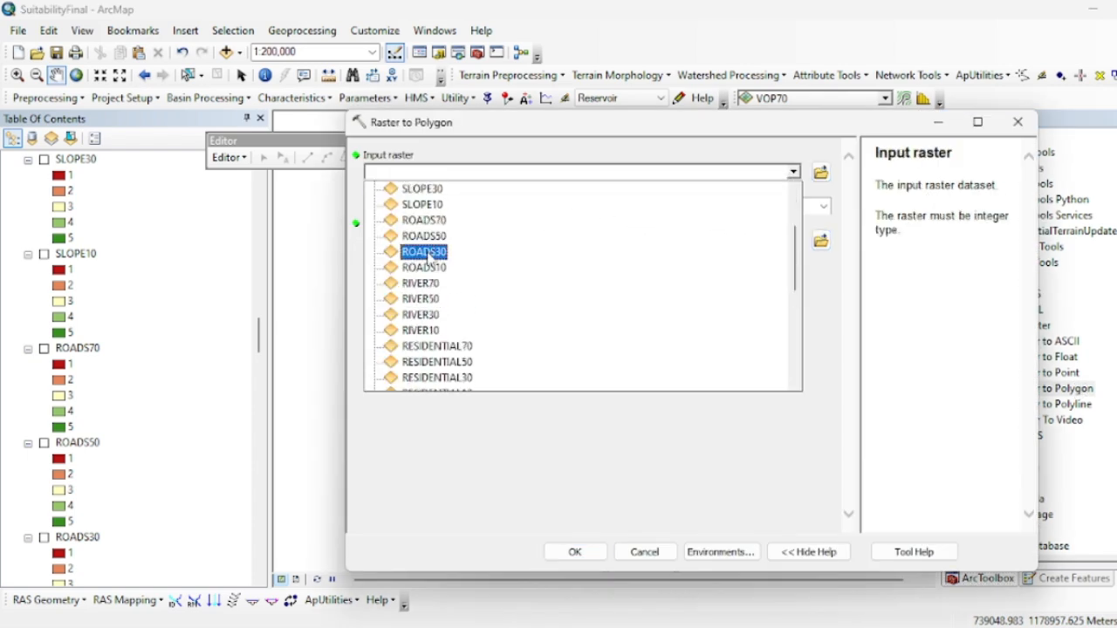
pyautogui.click(429, 268)
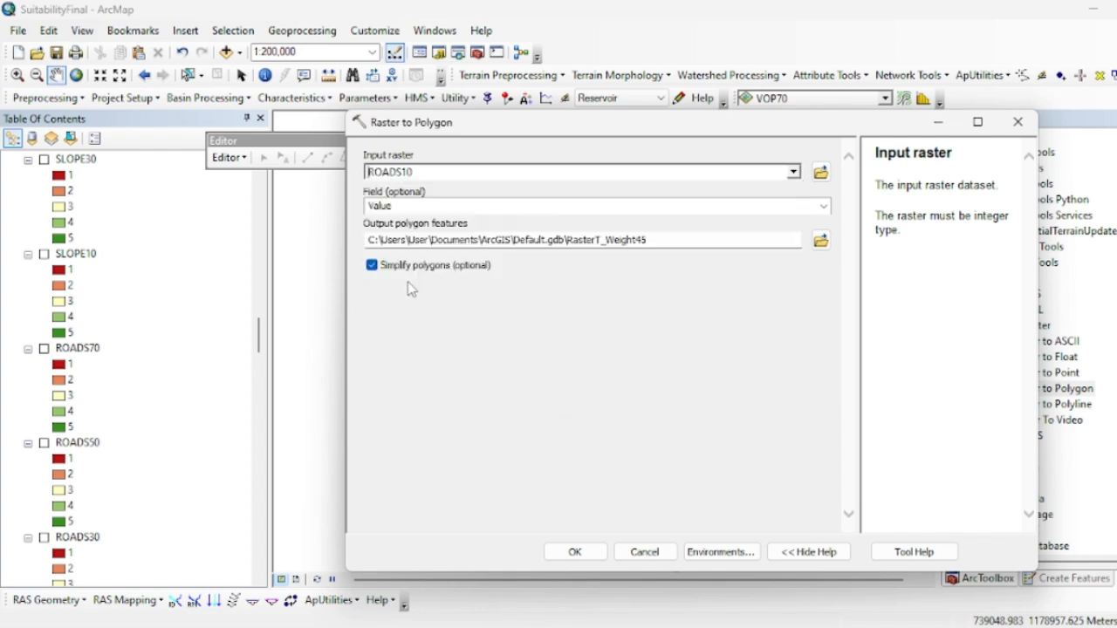
# Turn off polygon simplification and run the raster-to-polygon conversion of ROADS10 with the default output RasterT_Weight45.
pyautogui.click(373, 267)
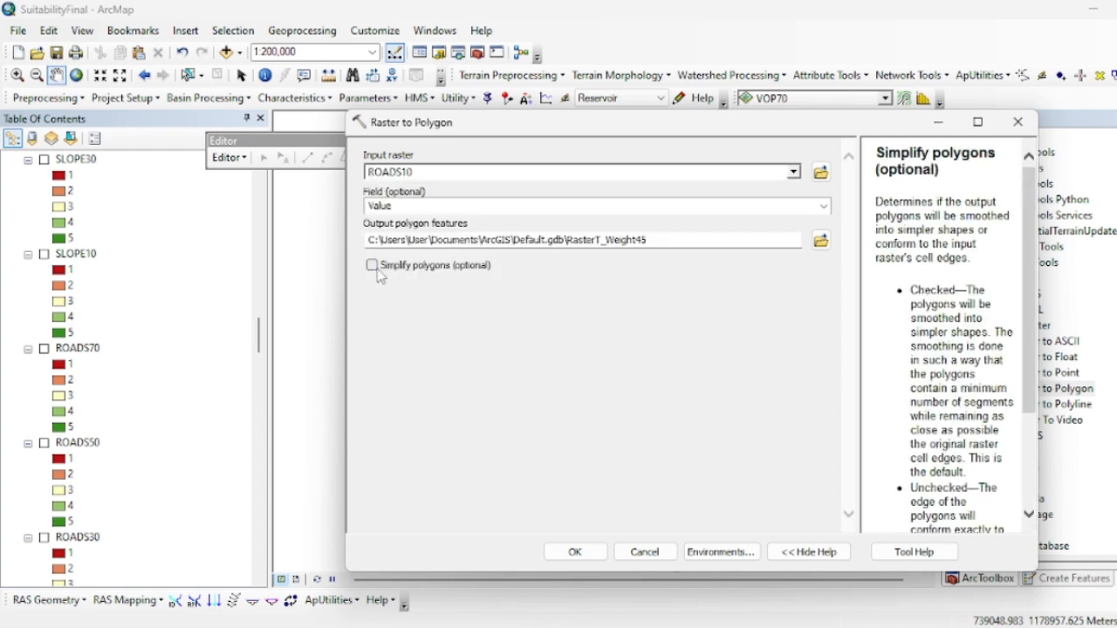
pyautogui.scroll(-3, 922, 350)
pyautogui.scroll(-3, 922, 350)
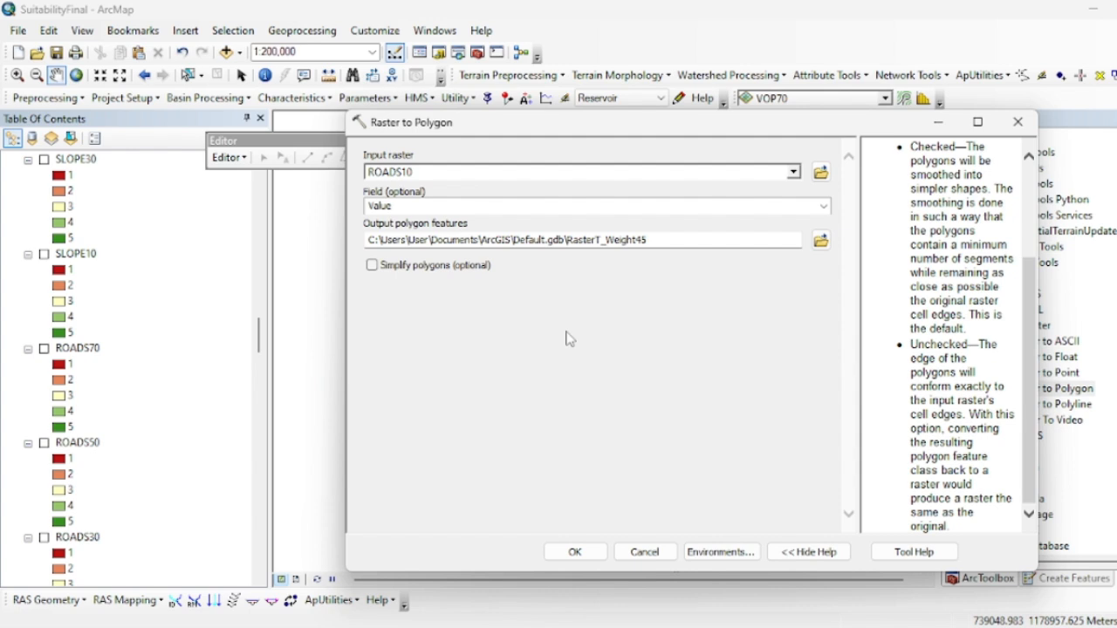
pyautogui.click(589, 560)
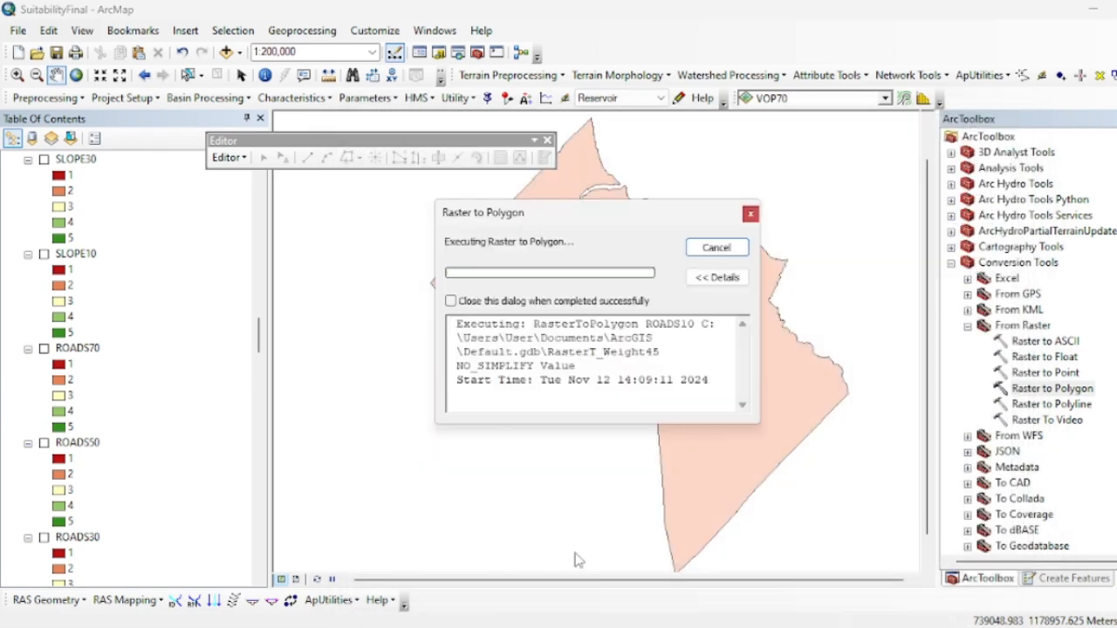
pyautogui.click(717, 248)
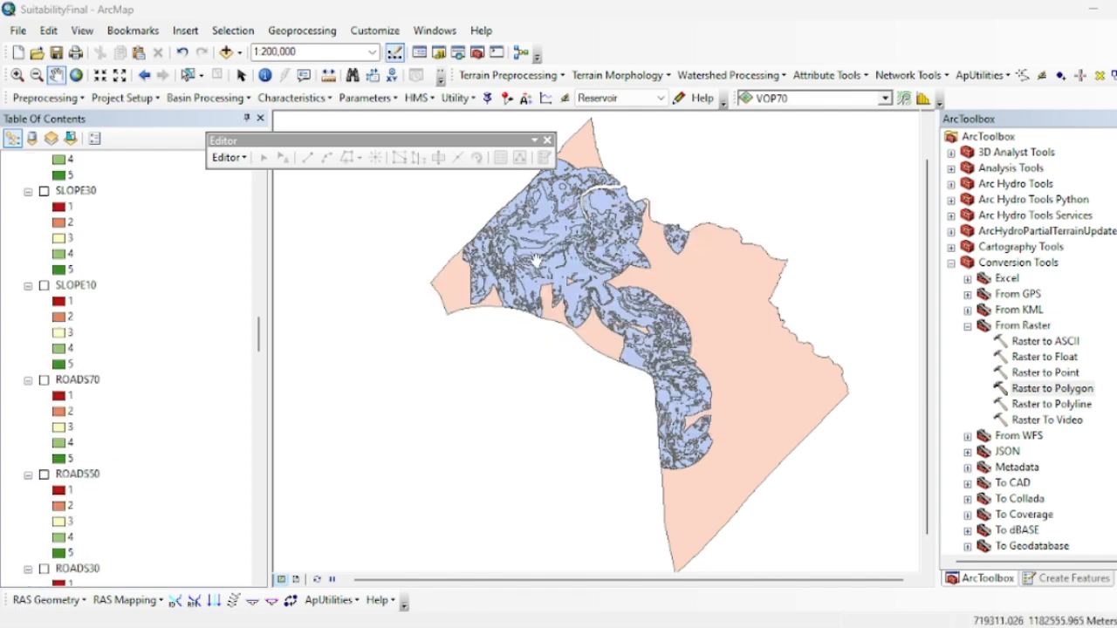
# Examine the gridcode values in the attribute table of the new RasterT_Weight45 polygon layer, and close the table.
pyautogui.scroll(10, 186, 292)
pyautogui.scroll(15, 186, 292)
pyautogui.rightClick(101, 176)
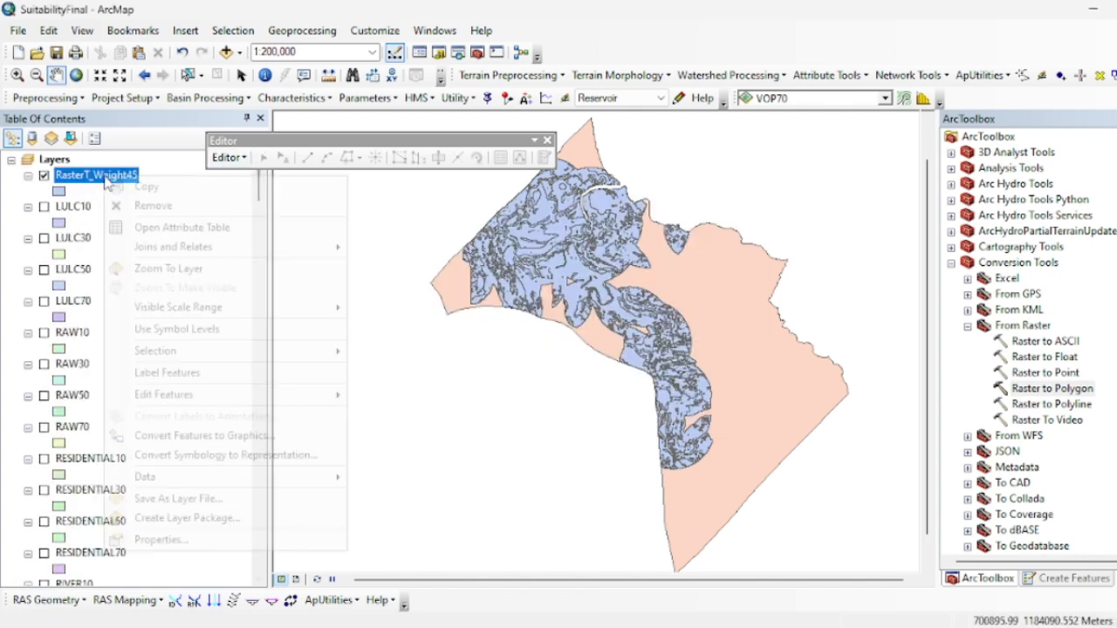
pyautogui.click(171, 230)
pyautogui.scroll(-5, 210, 293)
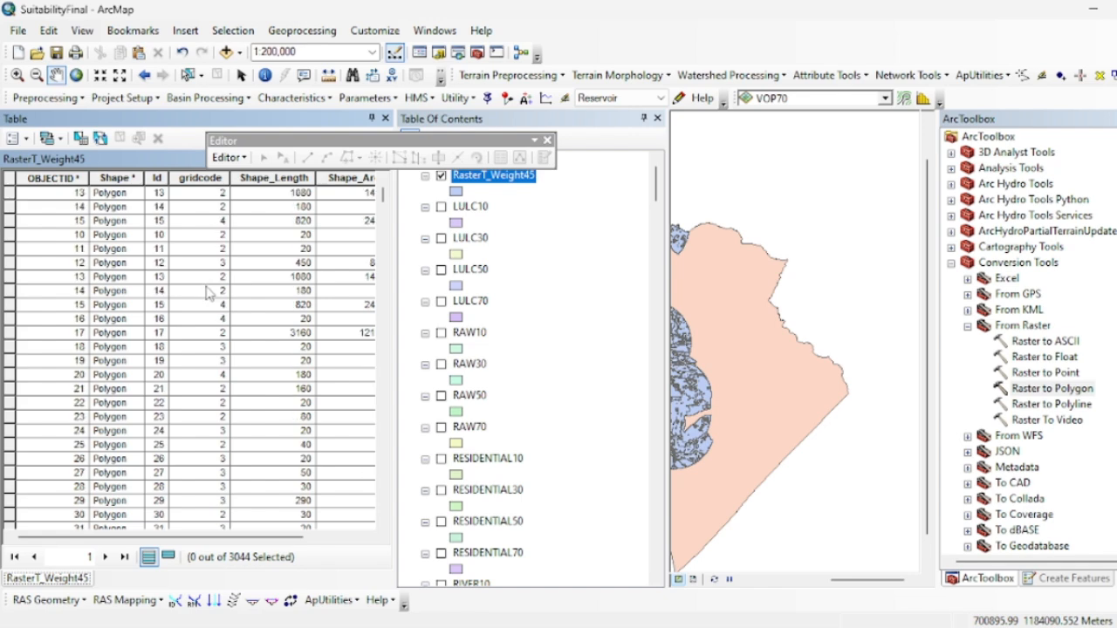
pyautogui.moveTo(383, 195)
pyautogui.mouseDown()
pyautogui.moveTo(388, 303)
pyautogui.moveTo(381, 194)
pyautogui.mouseUp()
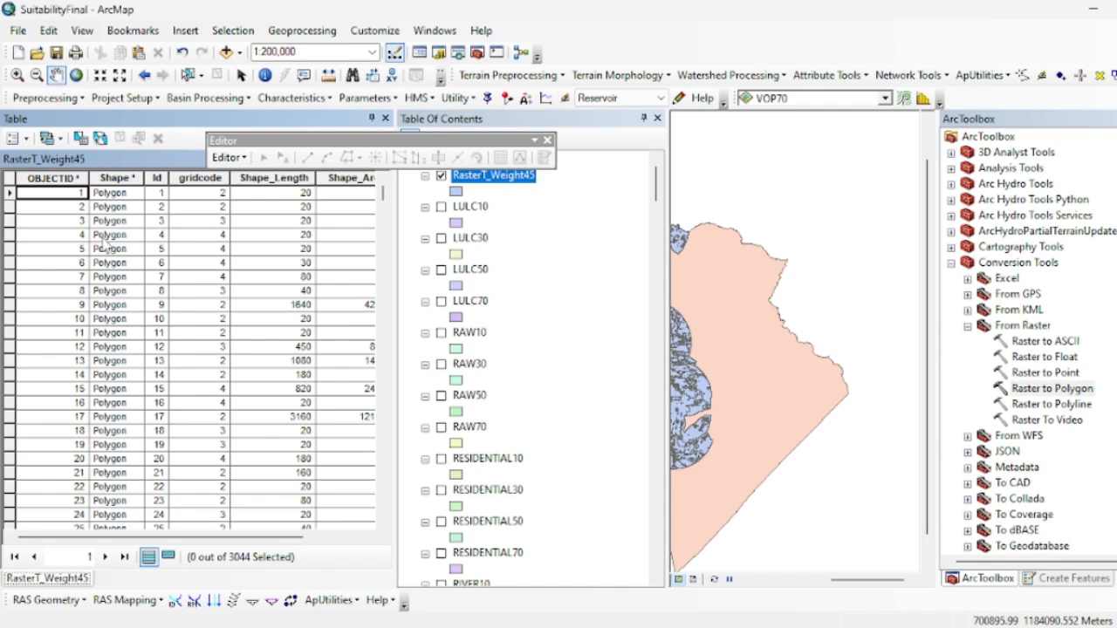
pyautogui.click(205, 197)
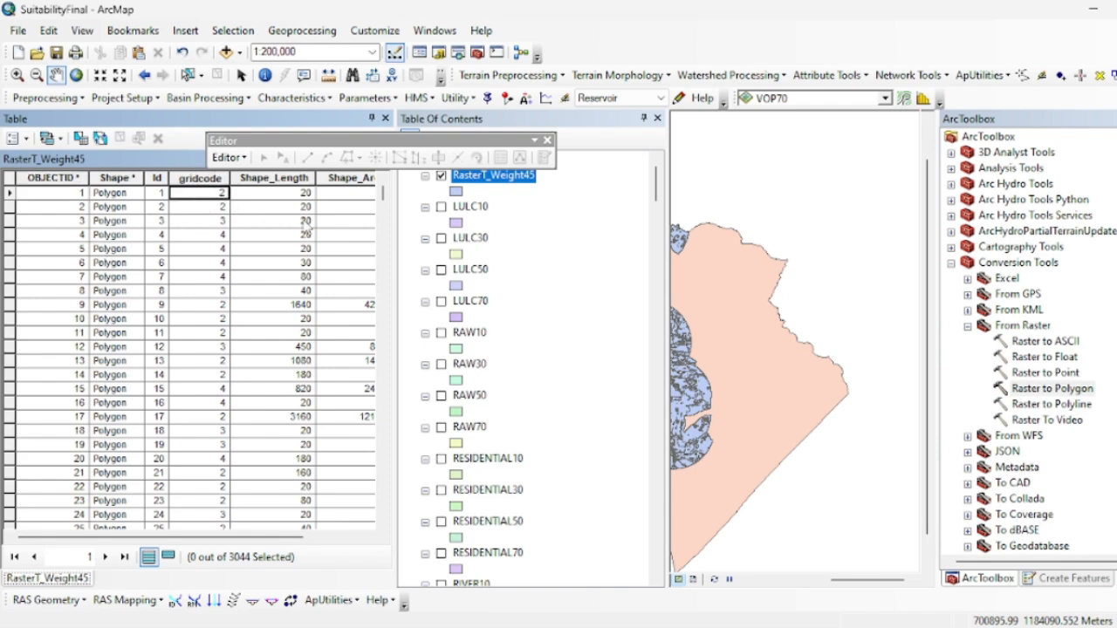
pyautogui.click(385, 118)
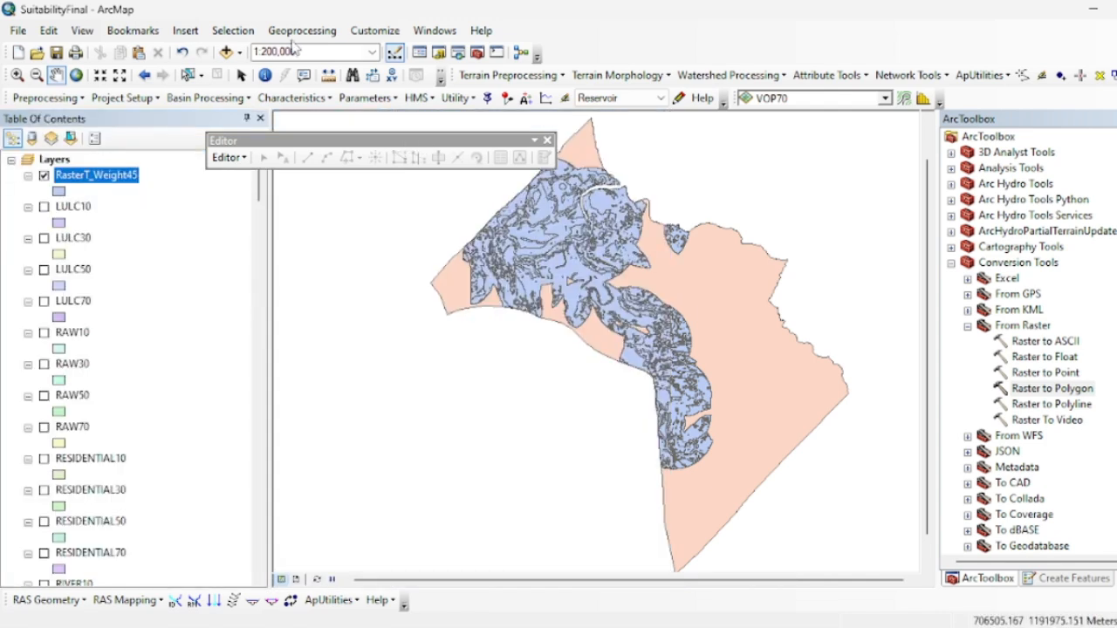
# Dissolve the RasterT_Weight45 polygons by the gridcode field, keeping the default output feature class.
pyautogui.click(301, 30)
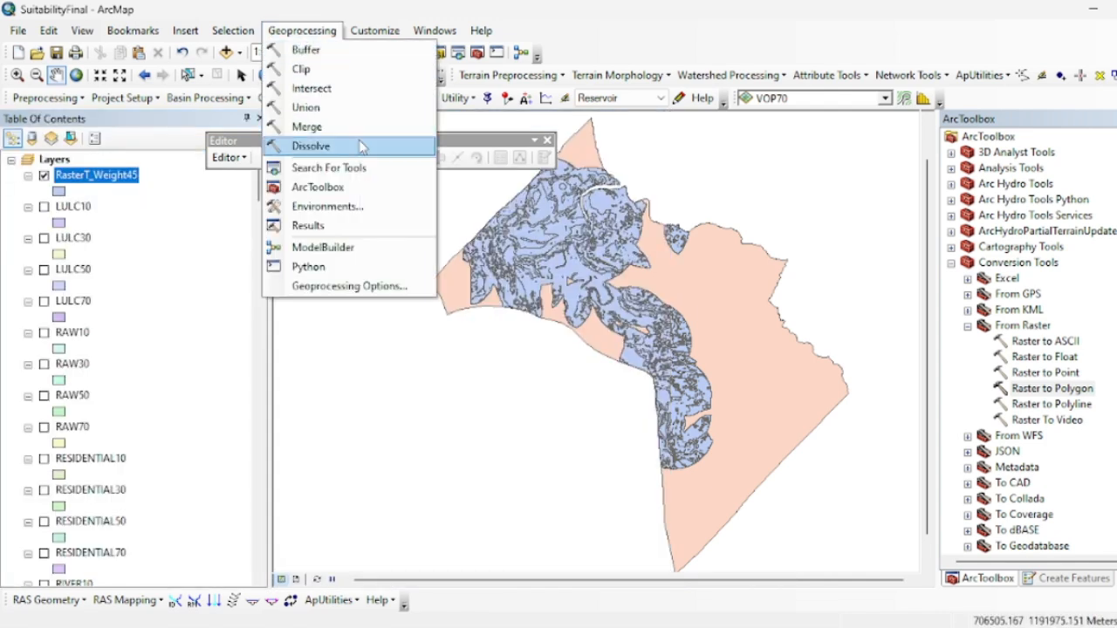
pyautogui.click(362, 146)
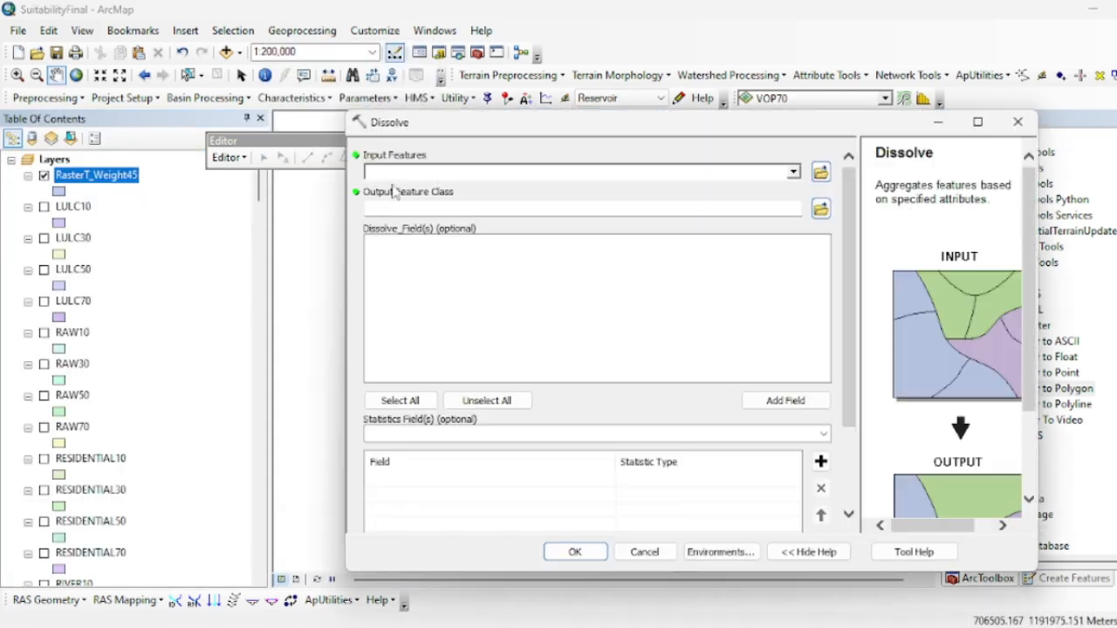
pyautogui.click(793, 171)
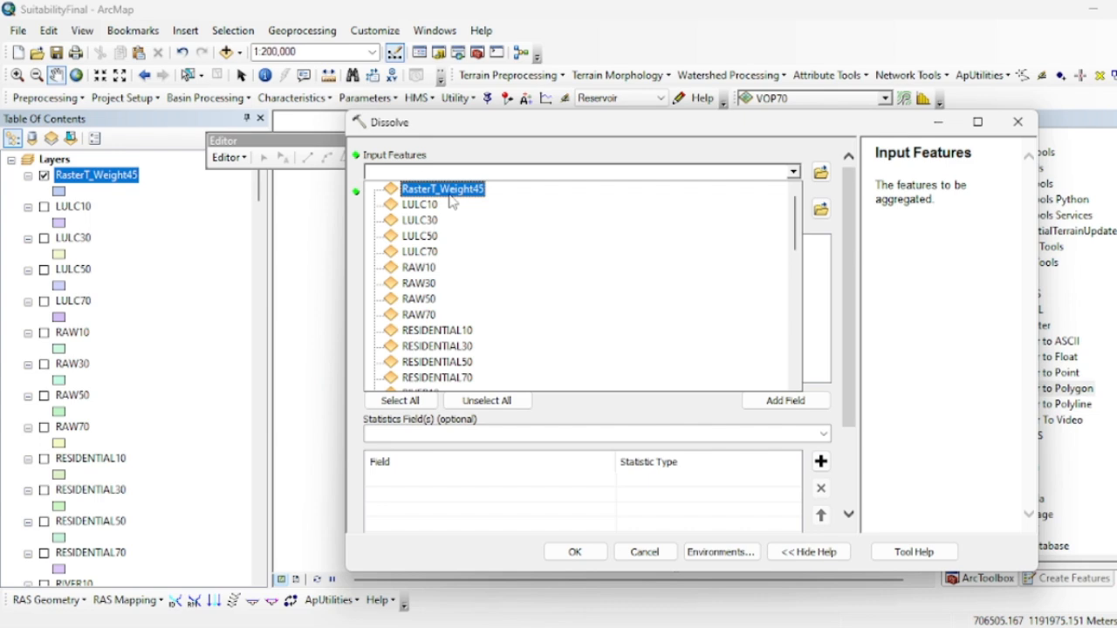
pyautogui.click(451, 194)
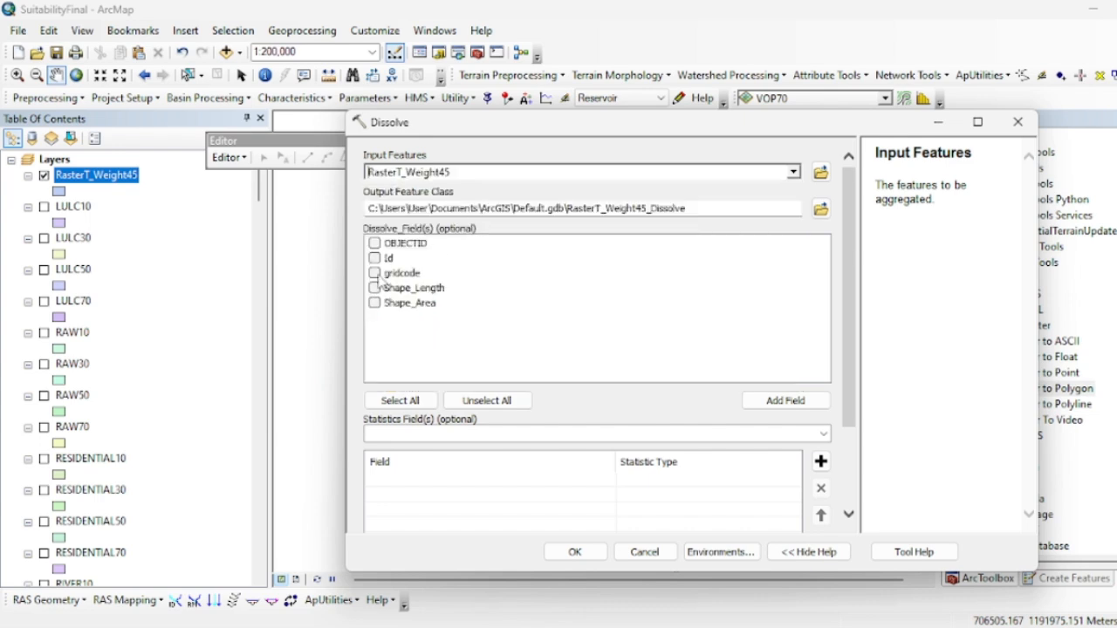
pyautogui.click(377, 274)
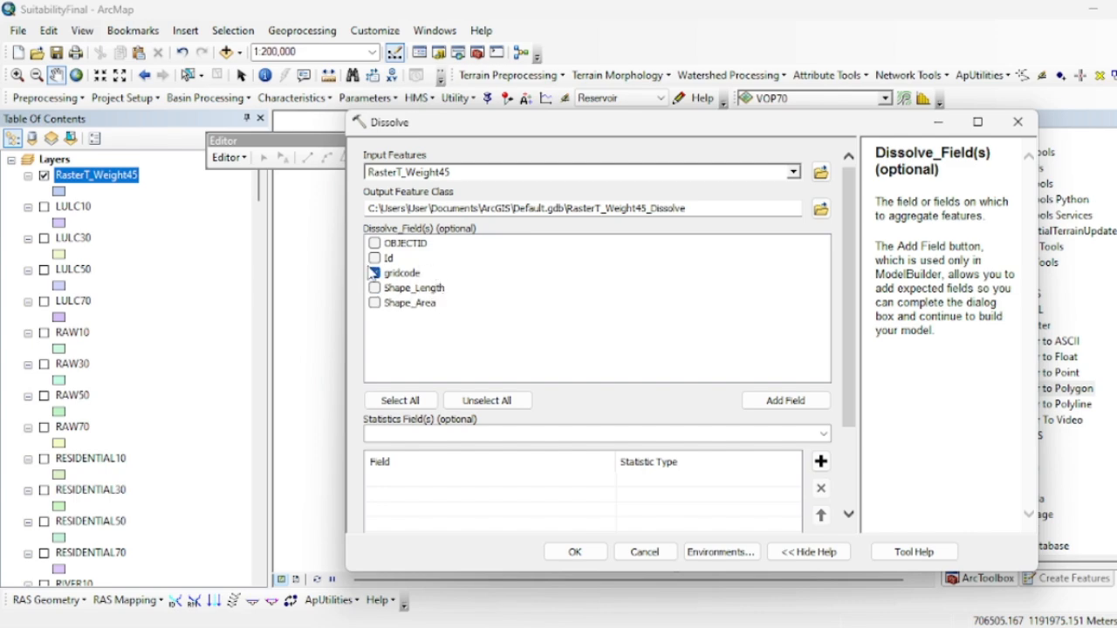
pyautogui.click(576, 557)
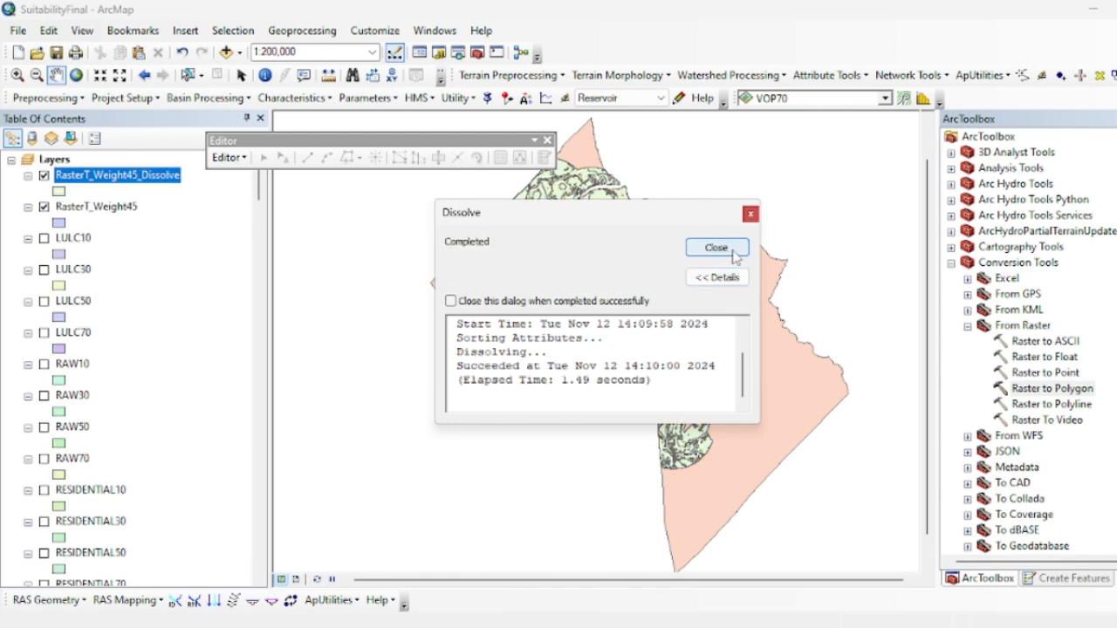
pyautogui.click(716, 248)
# Open the attribute table of the RasterT_Weight45_Dissolve layer and copy the Shape_Area value of gridcode 1.
pyautogui.rightClick(166, 177)
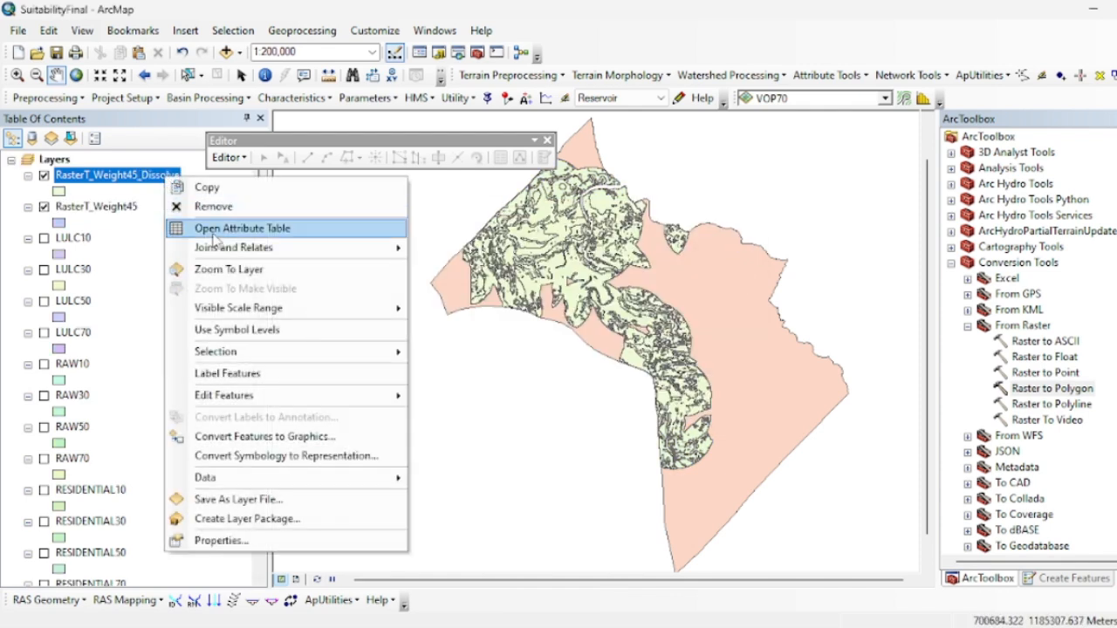
pyautogui.click(214, 230)
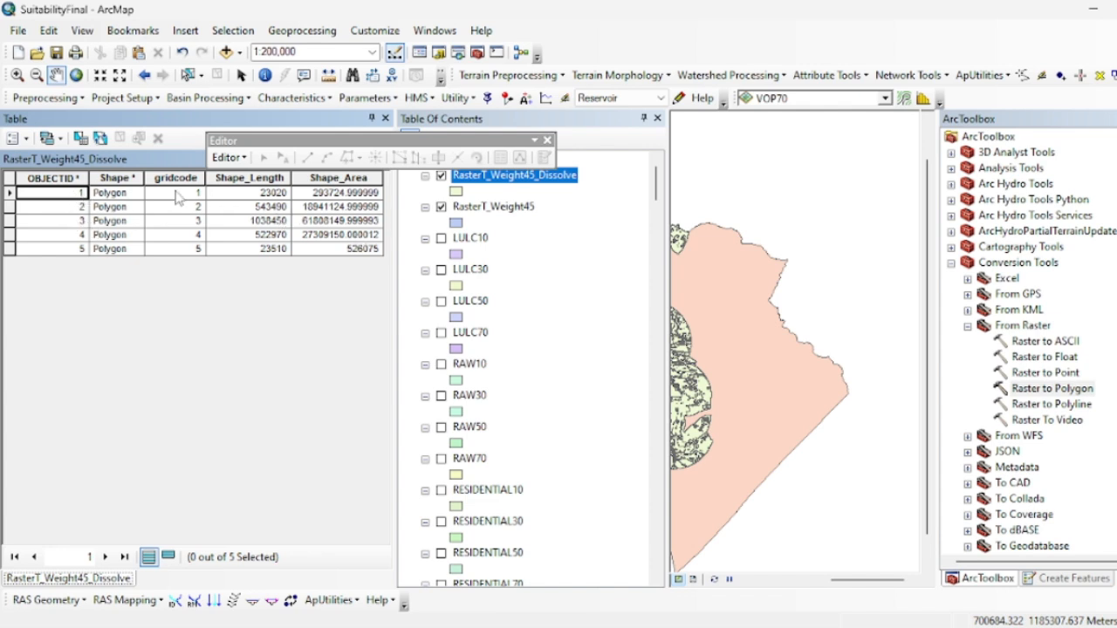
pyautogui.click(366, 195)
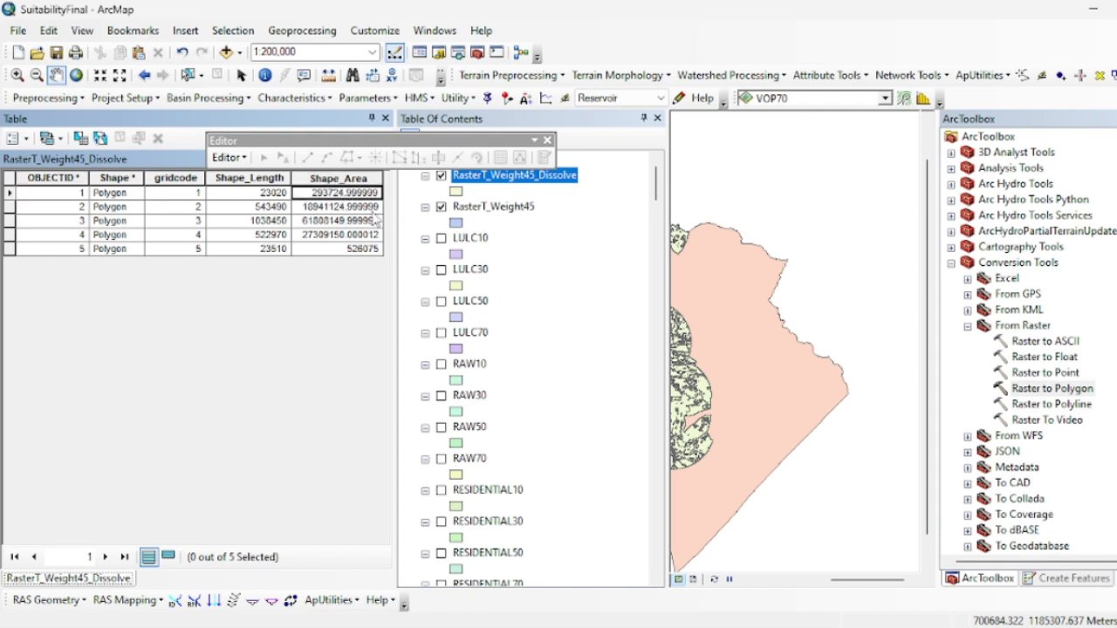
pyautogui.click(346, 180)
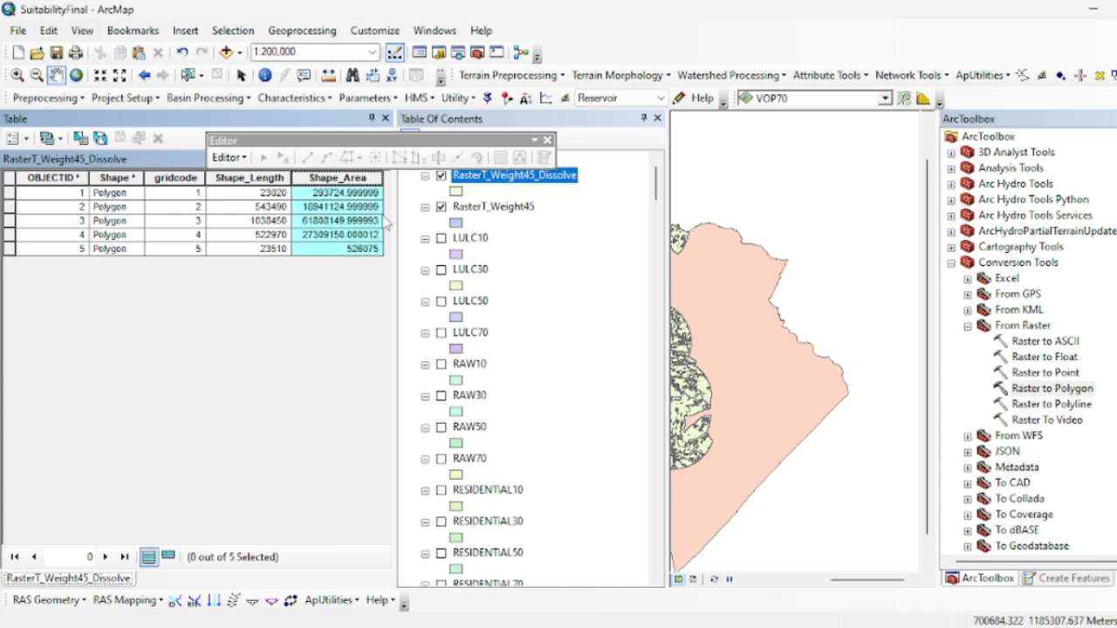
pyautogui.click(340, 194)
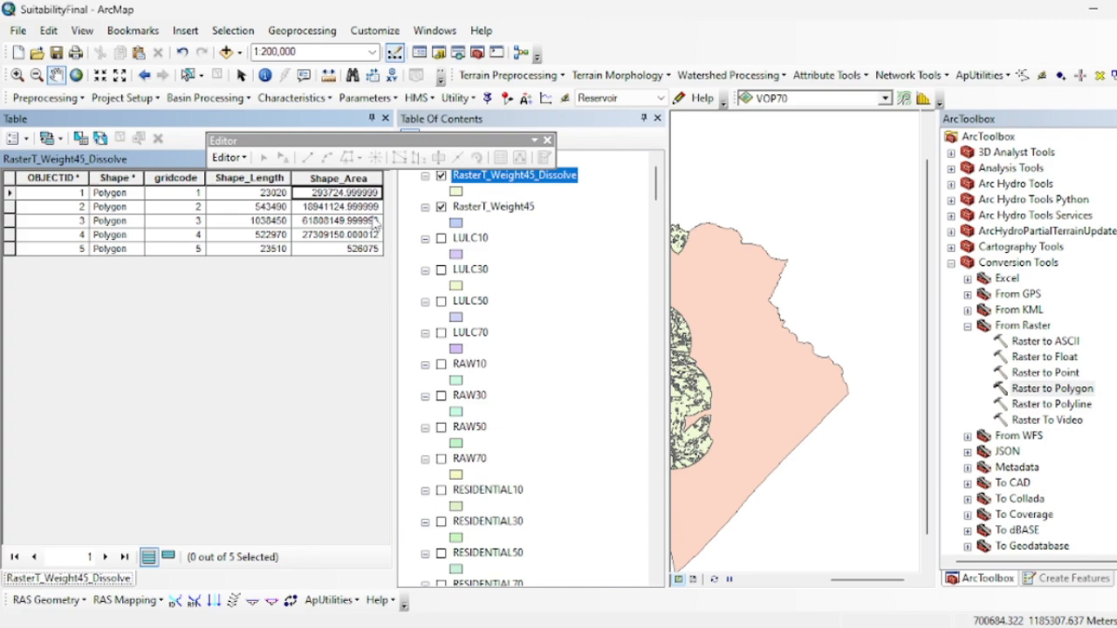
# Switch to the Noble_Sensitivity workbook in Excel, widen column C of Sheet3 and paste the area 293724.999999 into C2 for Roads 10 class 1.
pyautogui.hotkey('alt', 'Tab')
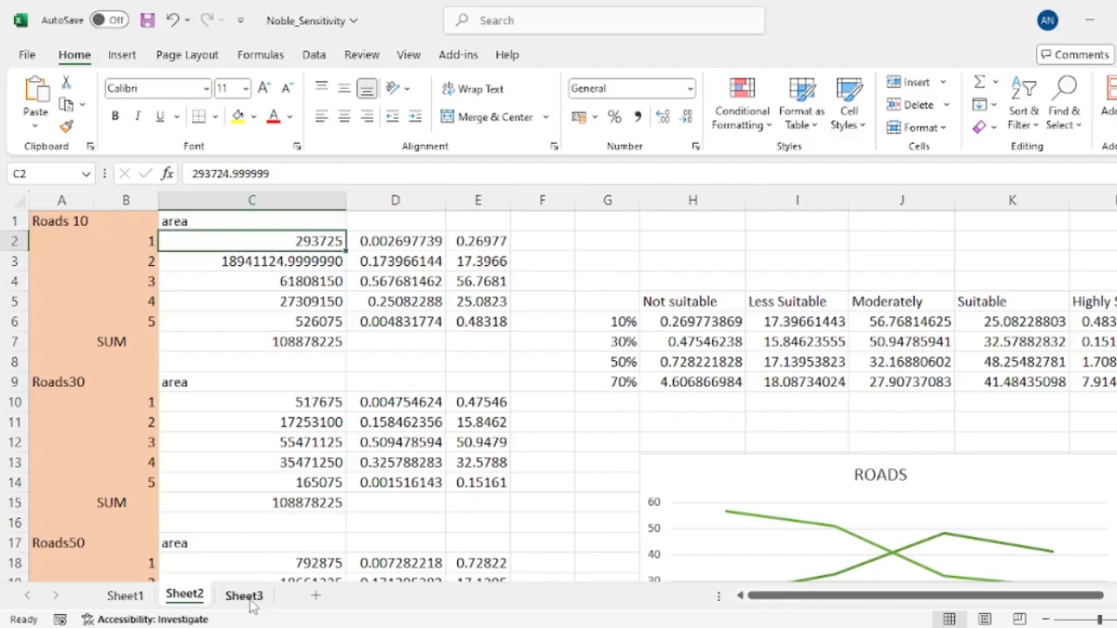
pyautogui.click(244, 595)
pyautogui.click(164, 232)
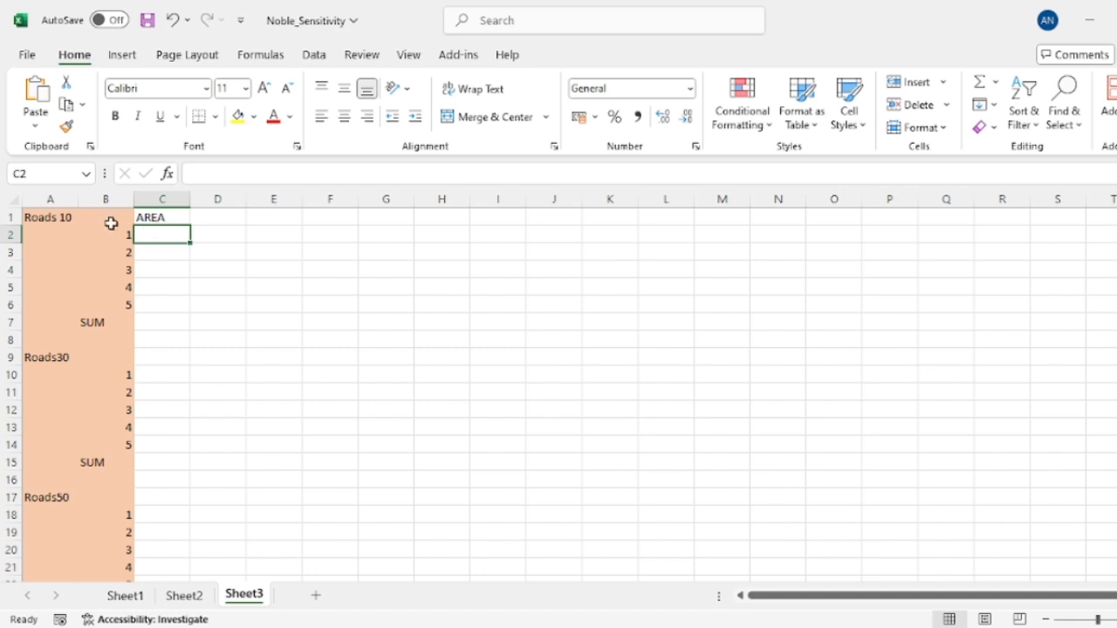
pyautogui.scroll(-1, 105, 223)
pyautogui.scroll(1, 104, 223)
pyautogui.moveTo(44, 217); pyautogui.dragTo(178, 263)
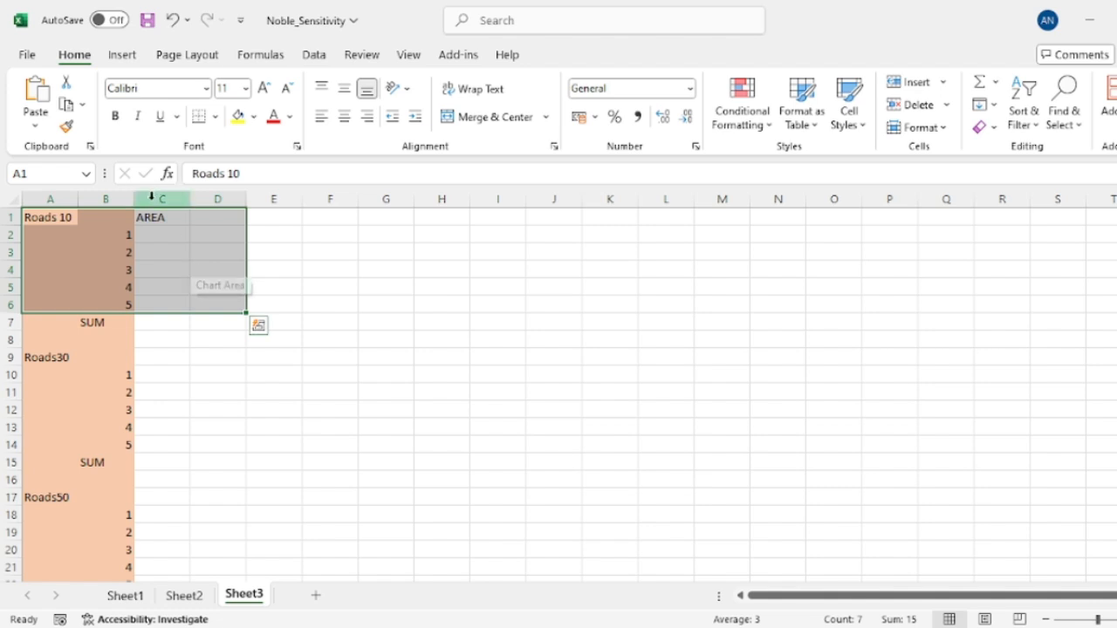
pyautogui.click(166, 234)
pyautogui.moveTo(192, 208); pyautogui.dragTo(237, 206)
pyautogui.write('293725')
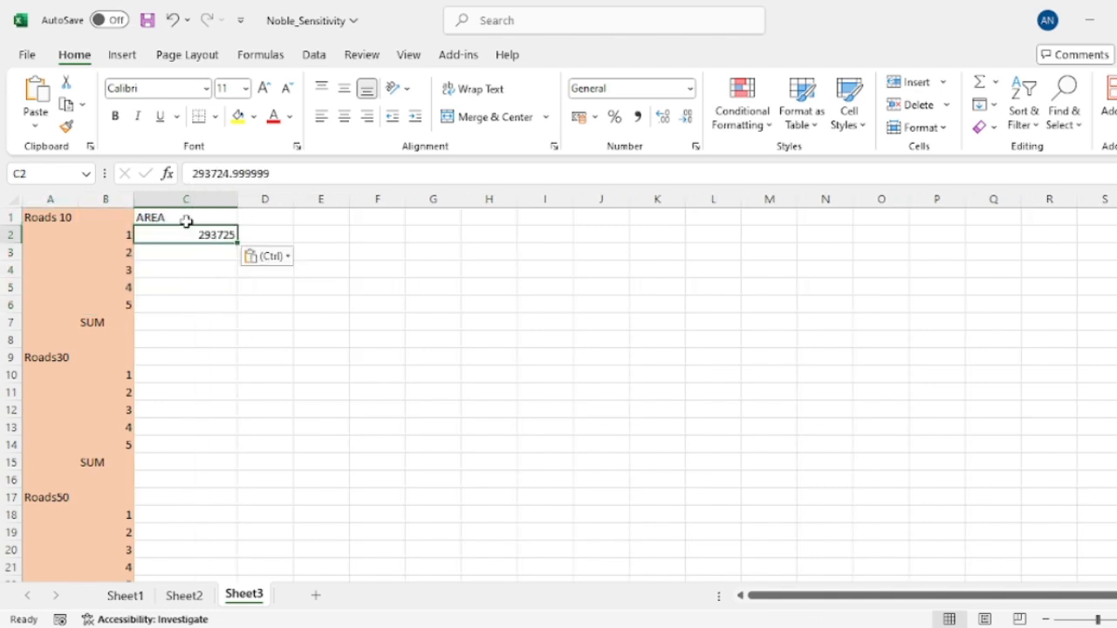
# Copy the Shape_Area of gridcode 2 from the ArcMap dissolve table and paste 18941124.999999 into C3 of the Excel sheet.
pyautogui.click(215, 254)
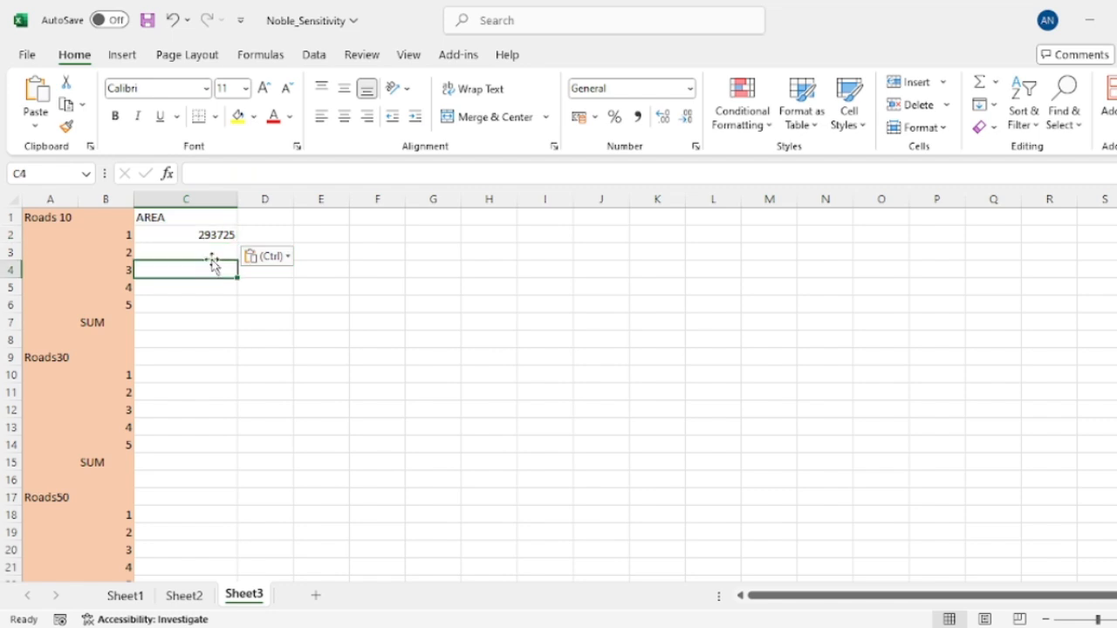
pyautogui.click(111, 235)
pyautogui.click(165, 252)
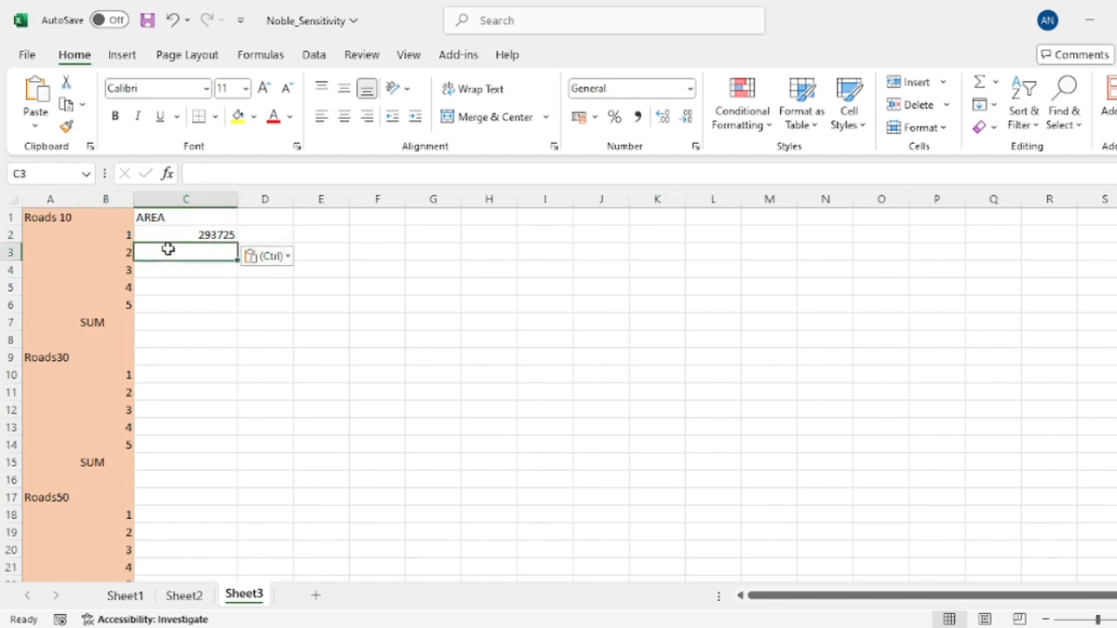
pyautogui.moveTo(117, 235); pyautogui.dragTo(215, 248)
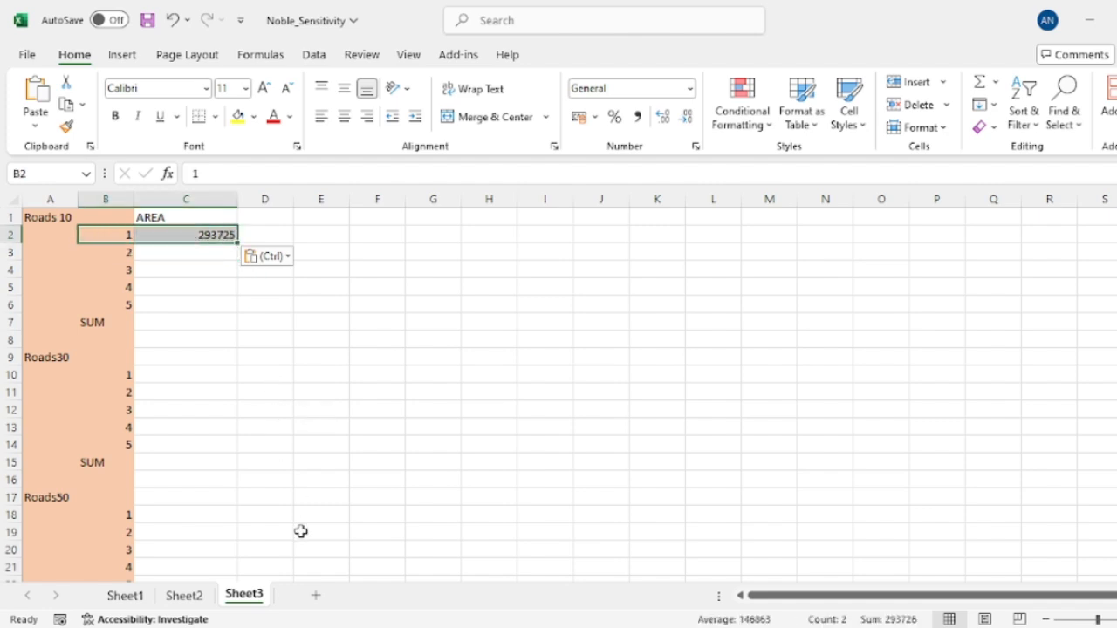
pyautogui.click(195, 250)
pyautogui.hotkey('alt', 'Tab')
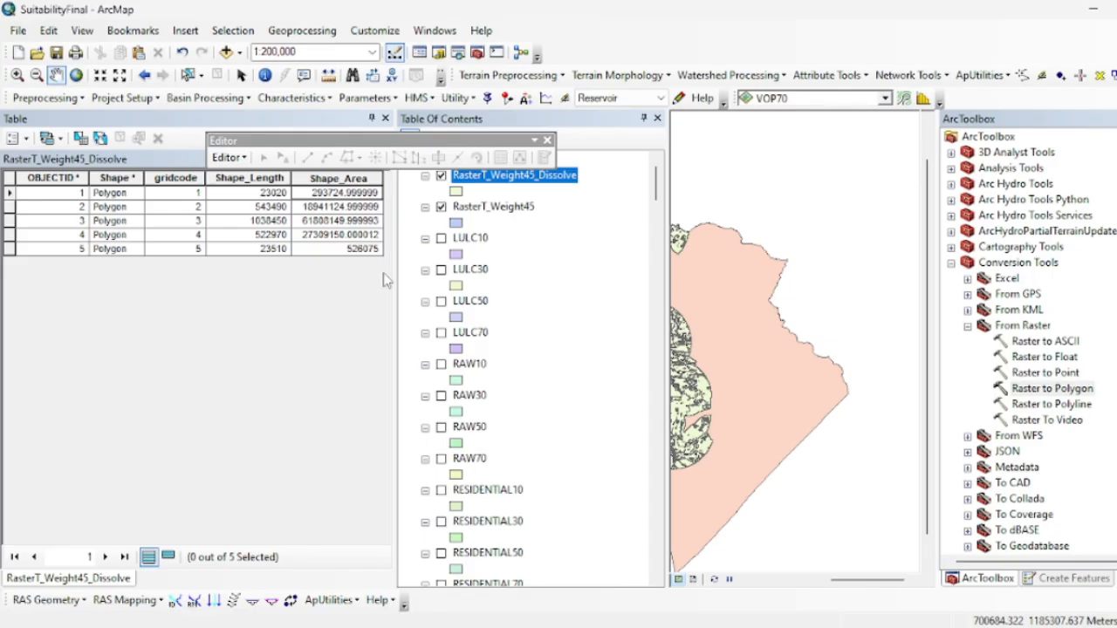
pyautogui.click(354, 209)
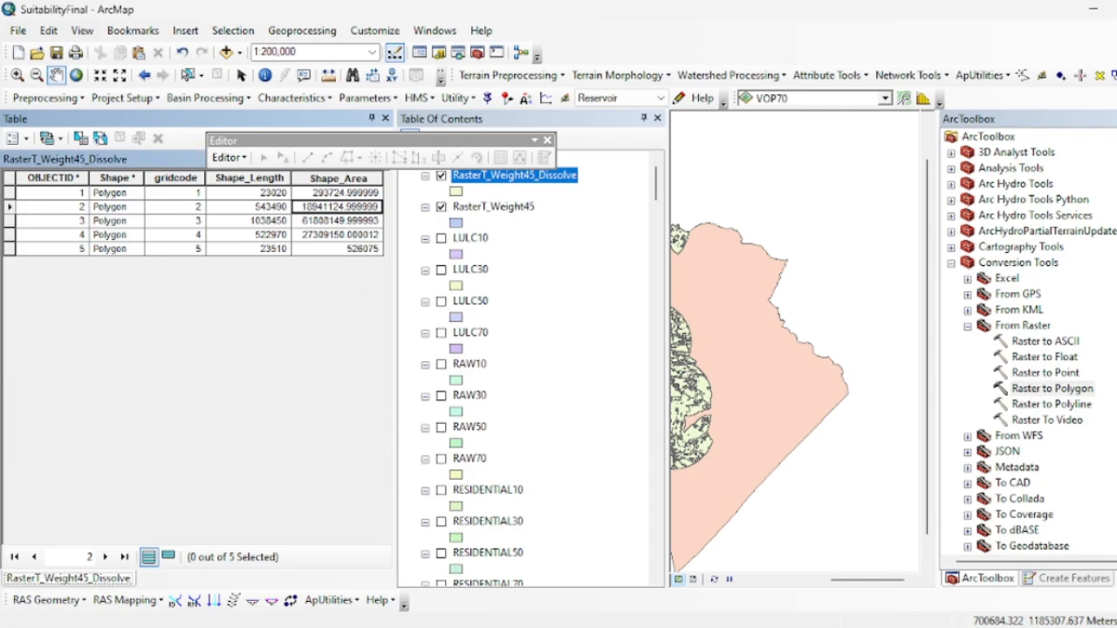
pyautogui.hotkey('alt', 'Tab')
pyautogui.write('18941124.999999')
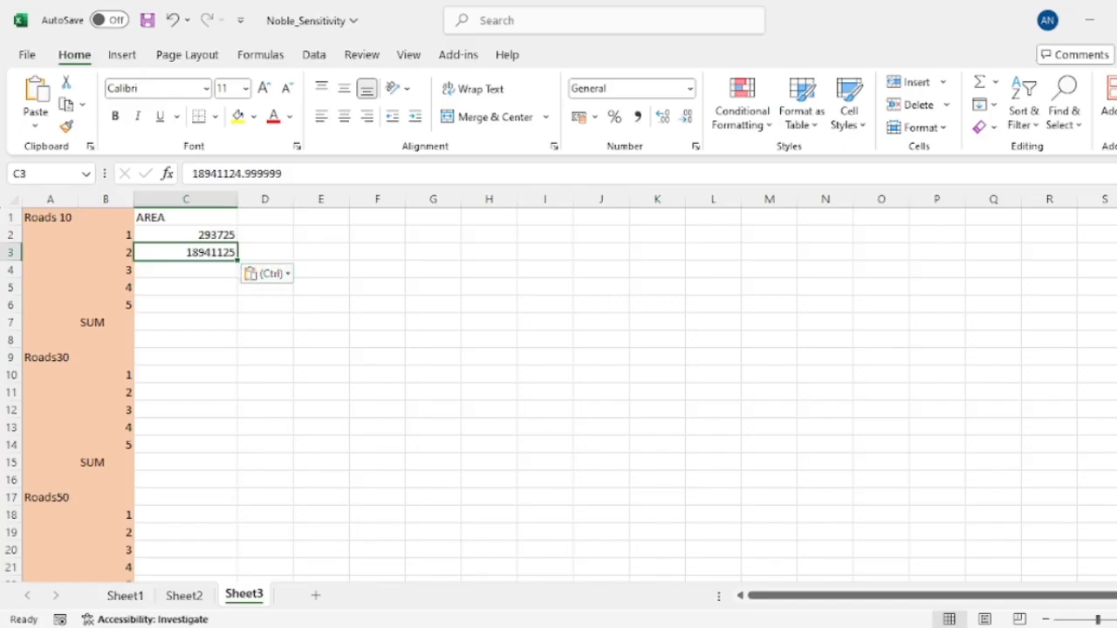
# Copy the gridcode 3 area, 61808149.999993, from the ArcMap table into C4 of the Excel sheet.
pyautogui.hotkey('alt', 'Tab')
pyautogui.click(349, 221)
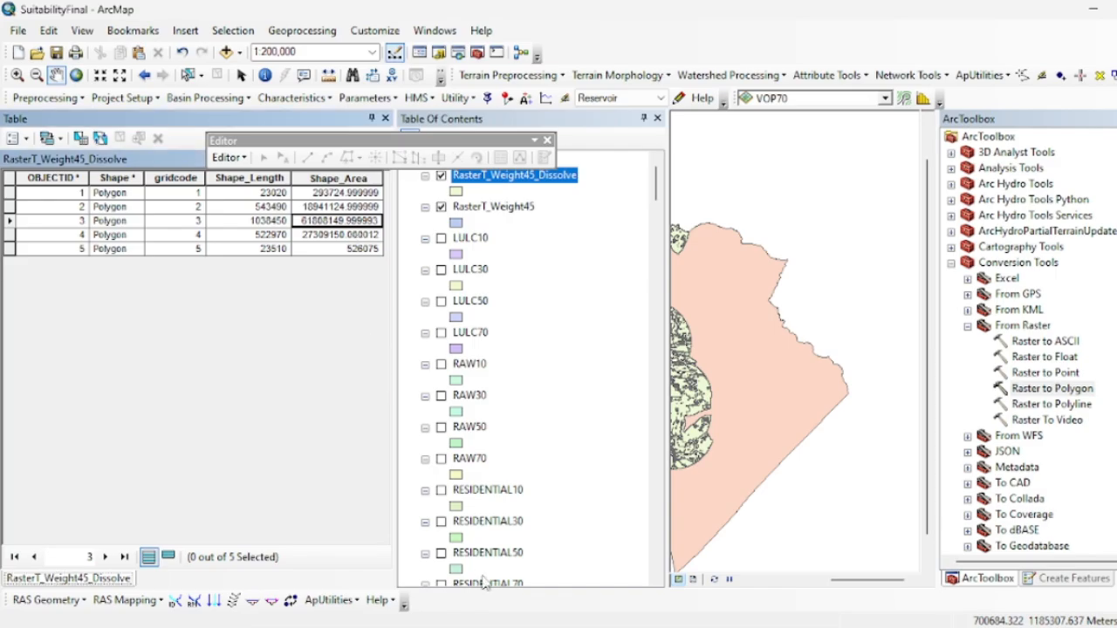
pyautogui.hotkey('alt', 'Tab')
pyautogui.click(209, 281)
pyautogui.click(219, 267)
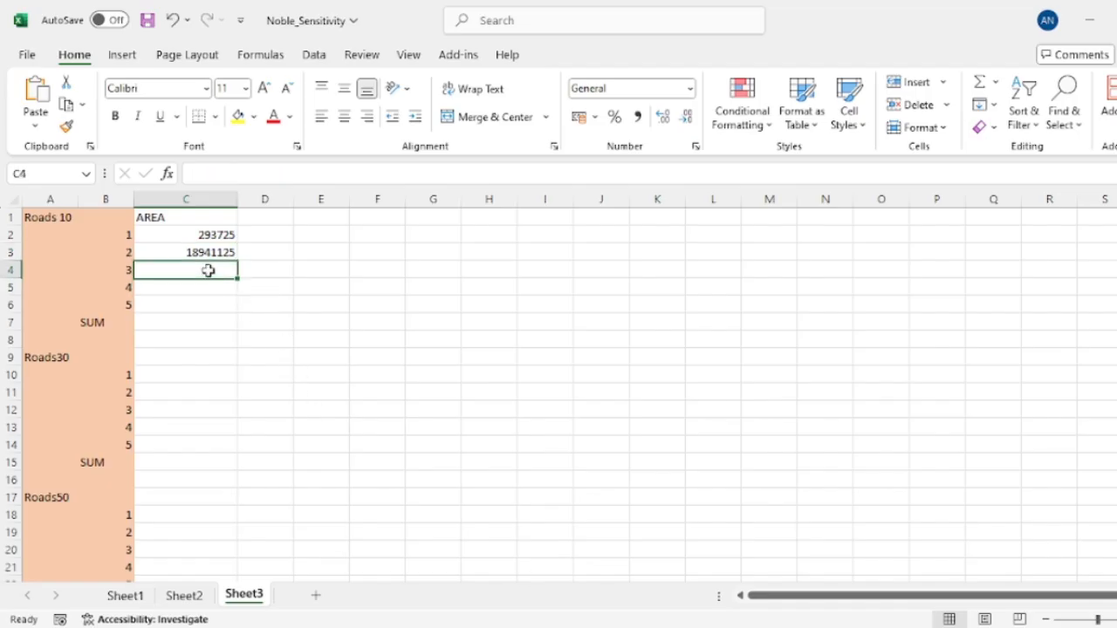
pyautogui.write('61808149.999999')
pyautogui.press('Return')
# Transfer the gridcode 4 area, 27309150.000012, from the ArcMap table to C5 of the Excel sheet.
pyautogui.hotkey('alt', 'Tab')
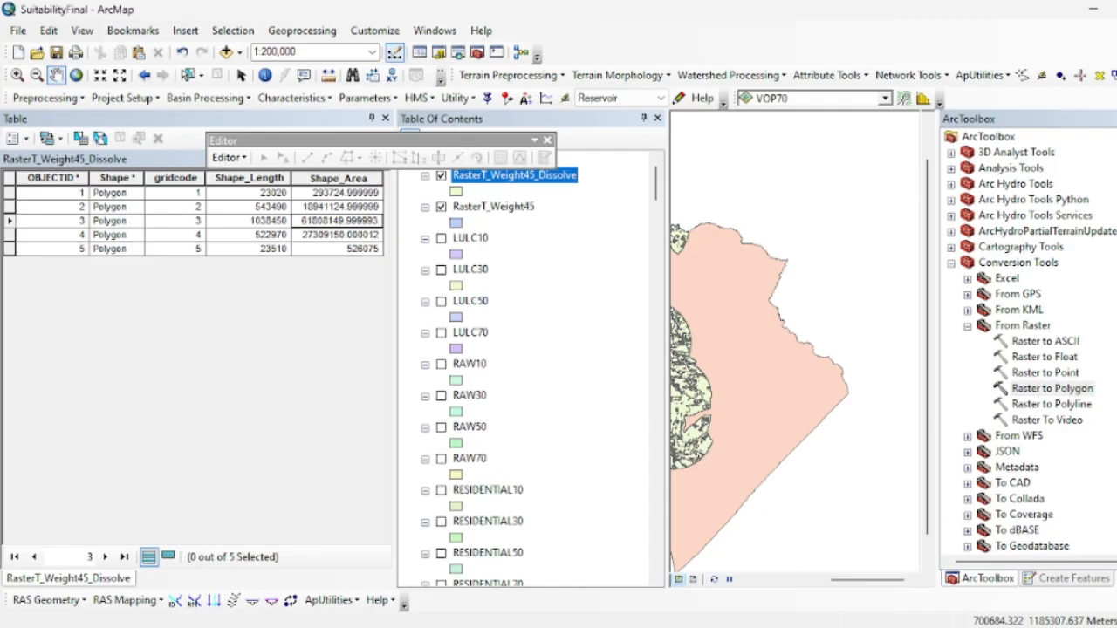
pyautogui.click(353, 236)
pyautogui.hotkey('ctrl', 'c')
pyautogui.hotkey('alt', 'Tab')
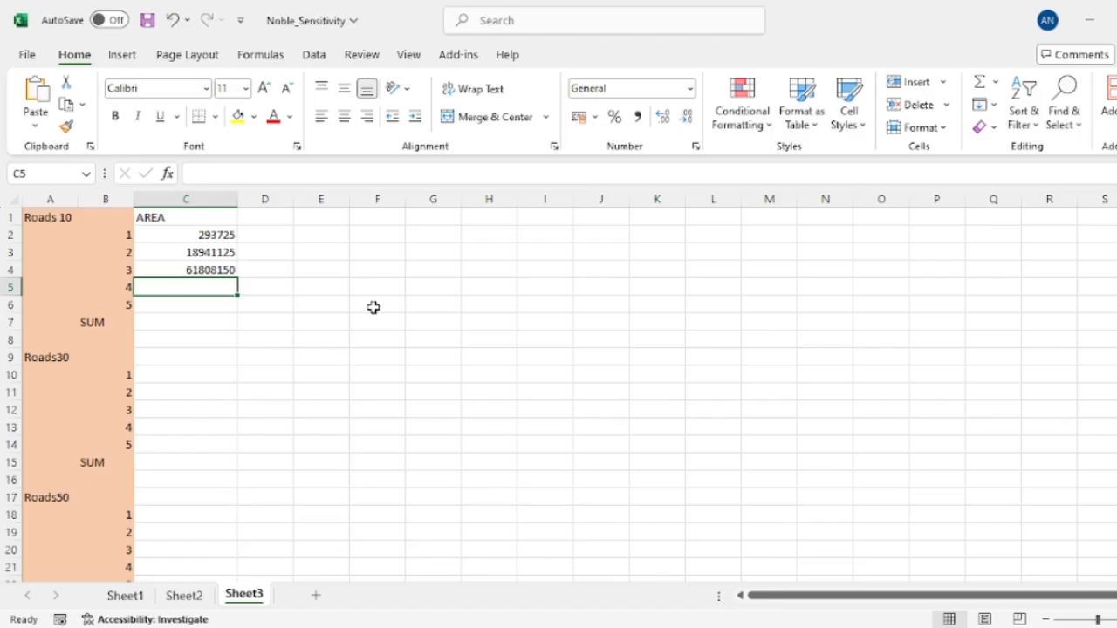
pyautogui.hotkey('ctrl', 'v')
pyautogui.press('Return')
# Transfer the gridcode 5 area, 526075, from the ArcMap table to C6 of the Excel sheet.
pyautogui.hotkey('alt', 'Tab')
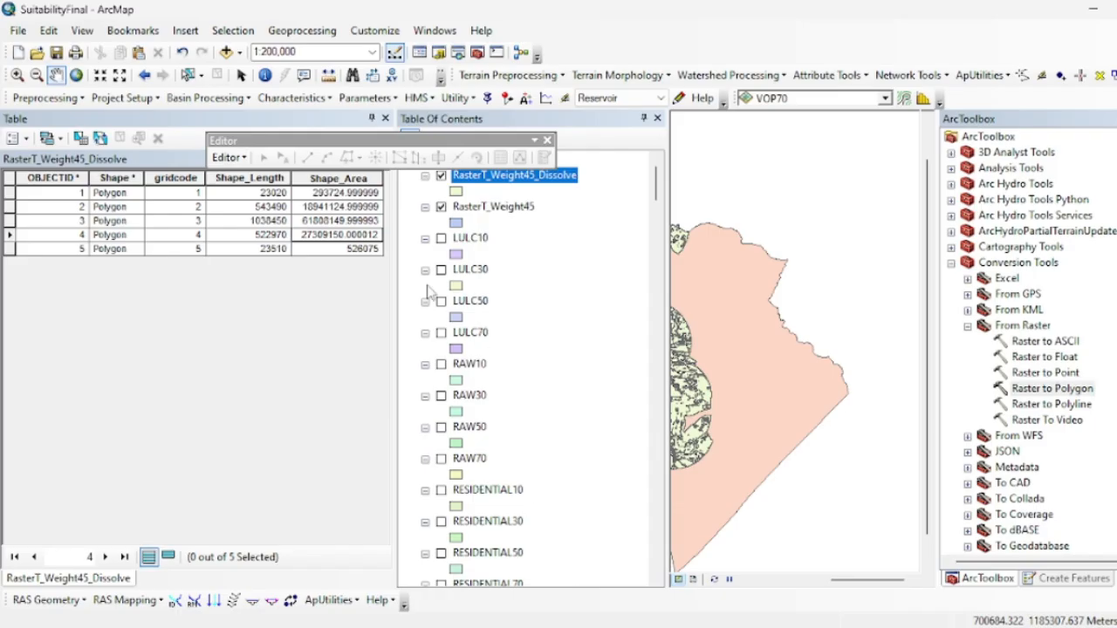
pyautogui.click(353, 250)
pyautogui.hotkey('ctrl', 'c')
pyautogui.hotkey('alt', 'Tab')
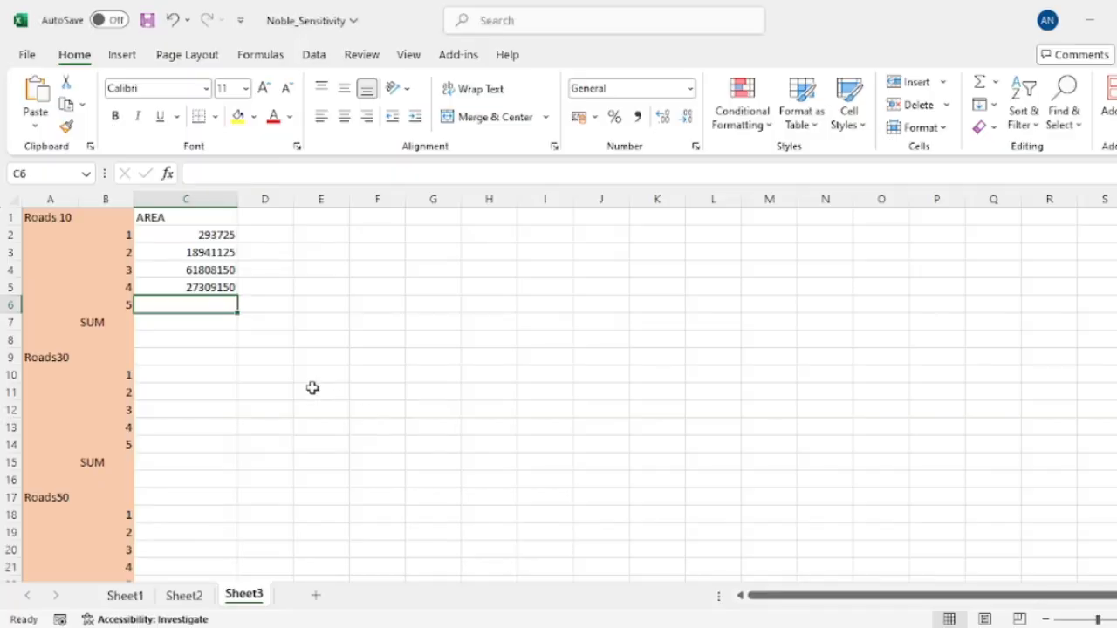
pyautogui.hotkey('ctrl', 'v')
pyautogui.press('Return')
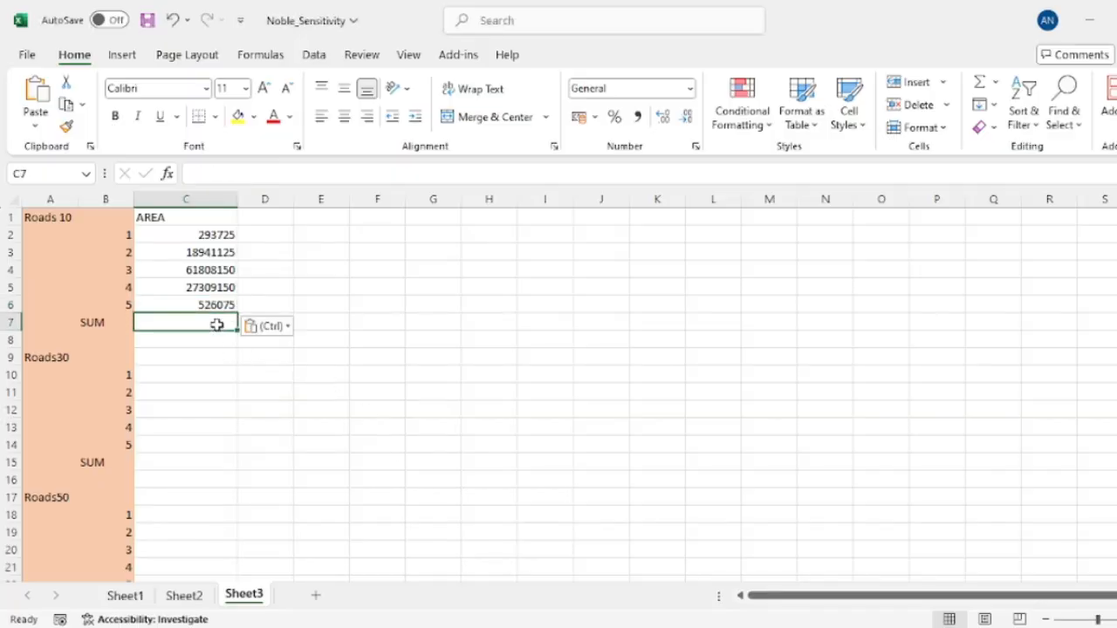
# Total the Roads 10 class areas in C7 with a SUM of C2:C6.
pyautogui.write('=sum(')
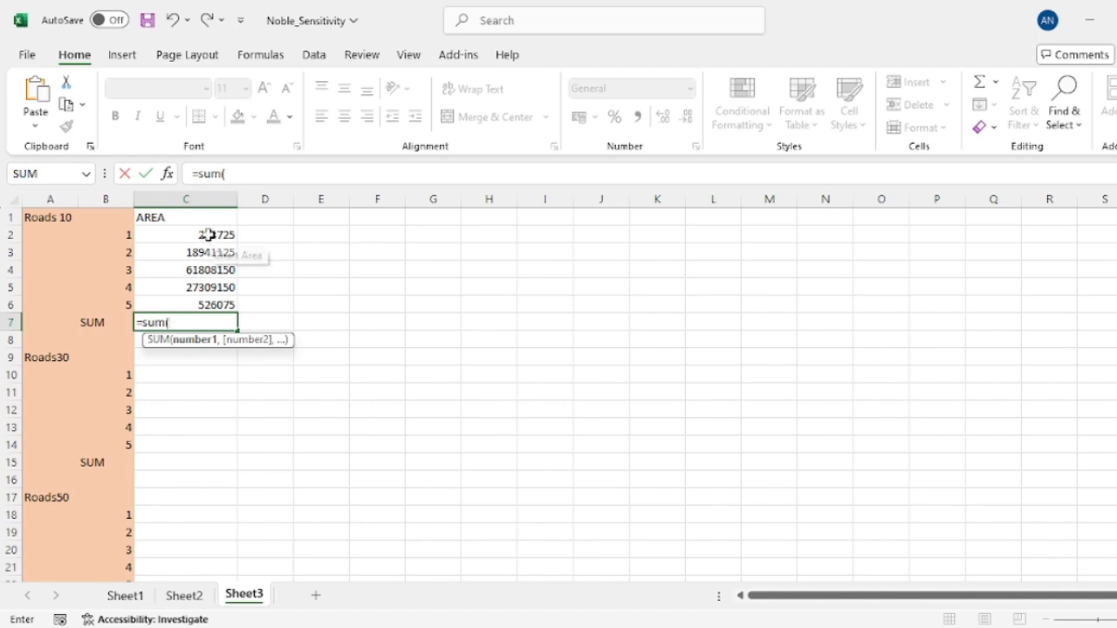
pyautogui.moveTo(208, 235); pyautogui.dragTo(211, 307)
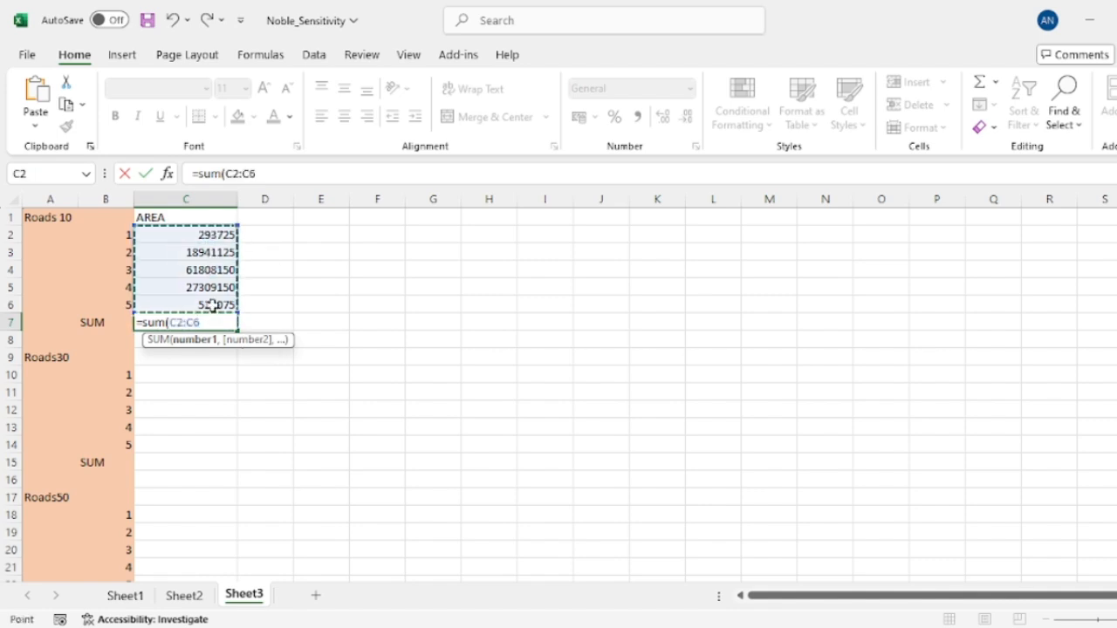
pyautogui.press('Return')
pyautogui.click(209, 323)
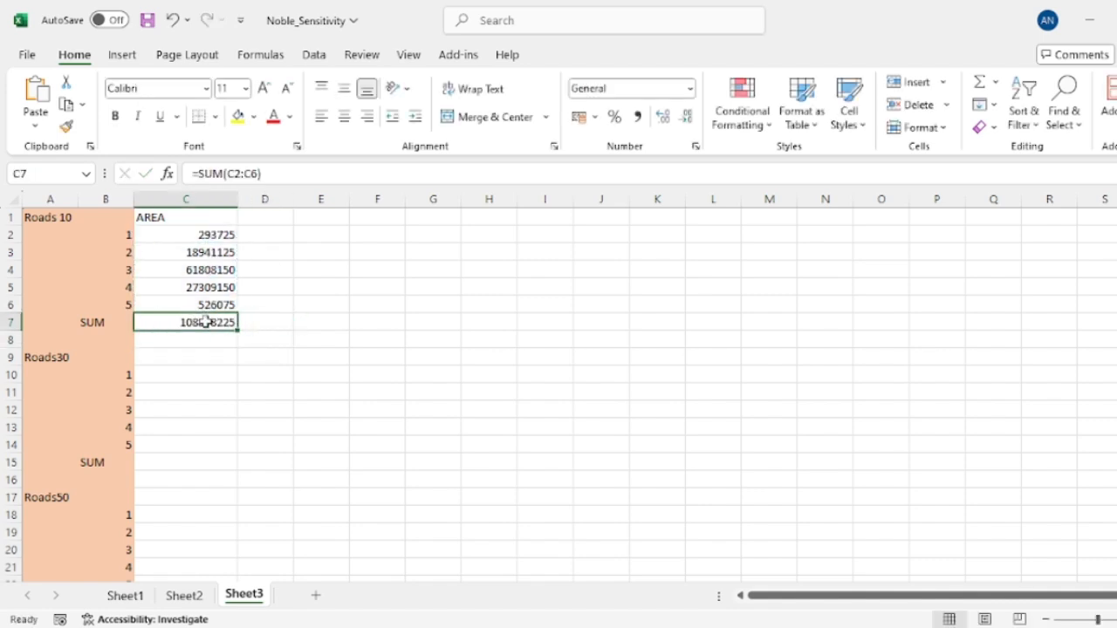
# Calculate each Roads 10 class's share of the total with =C2/$C$7 in D2, filled down to D6, and check the copied formulas.
pyautogui.click(258, 238)
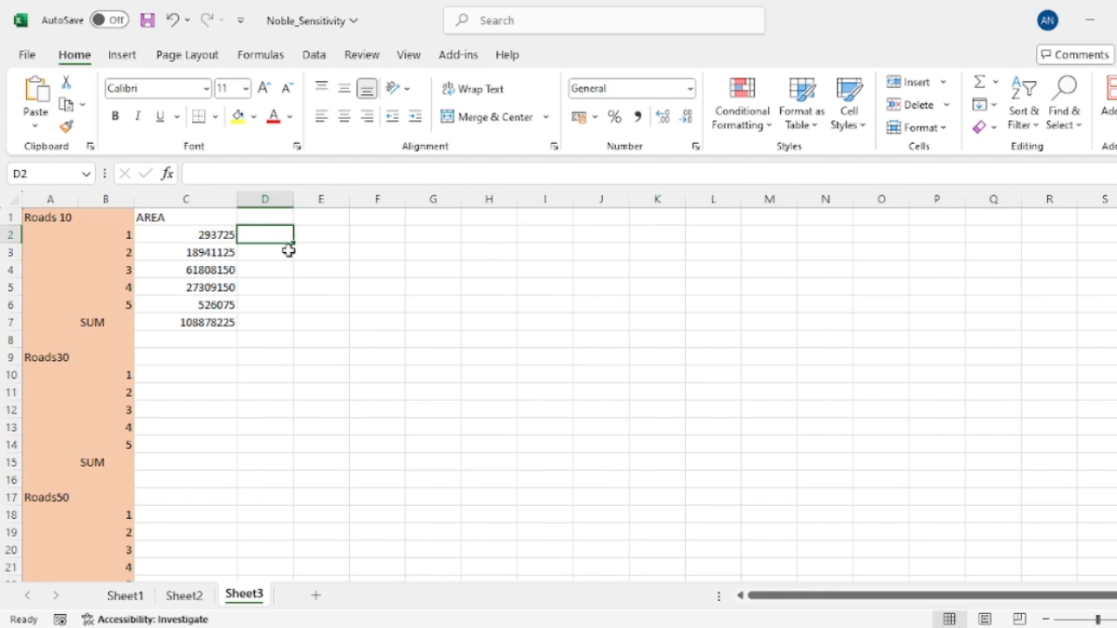
pyautogui.write('=')
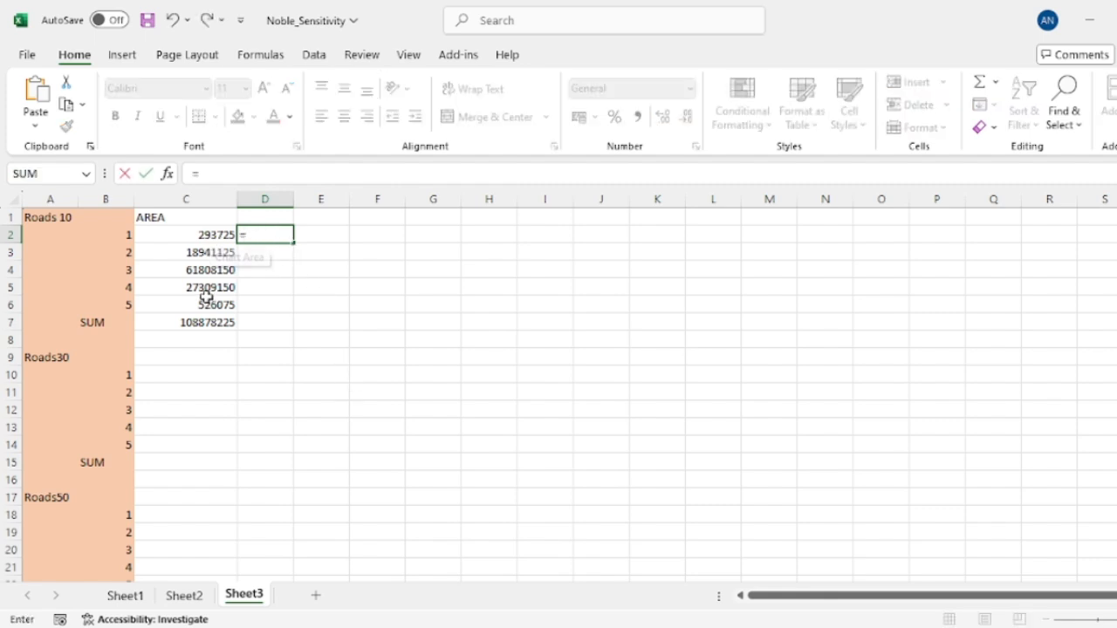
pyautogui.click(218, 233)
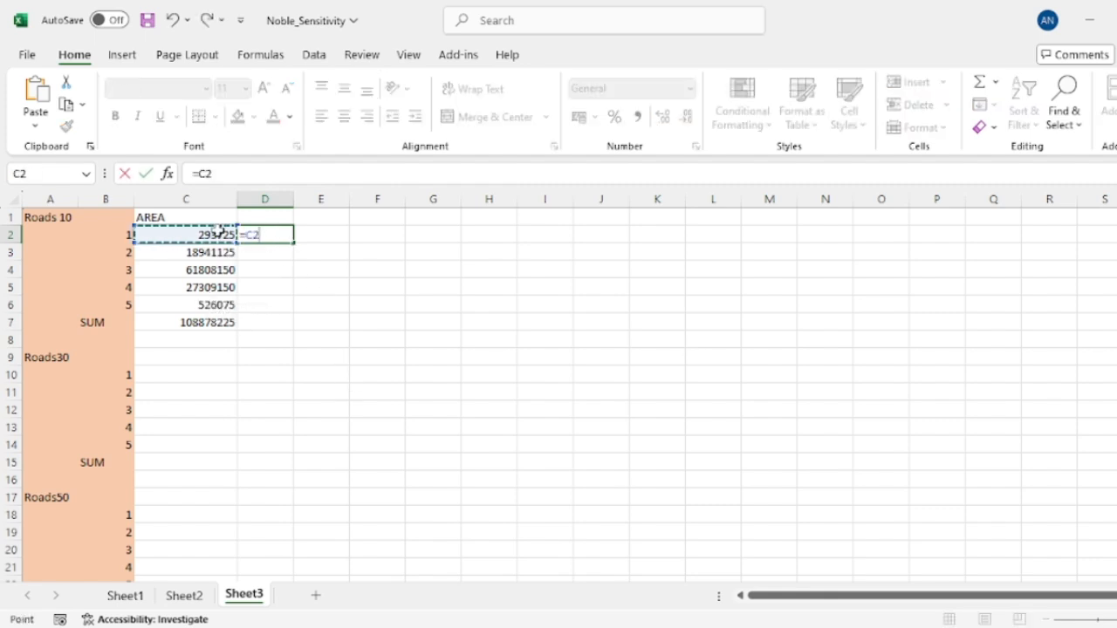
pyautogui.write('/')
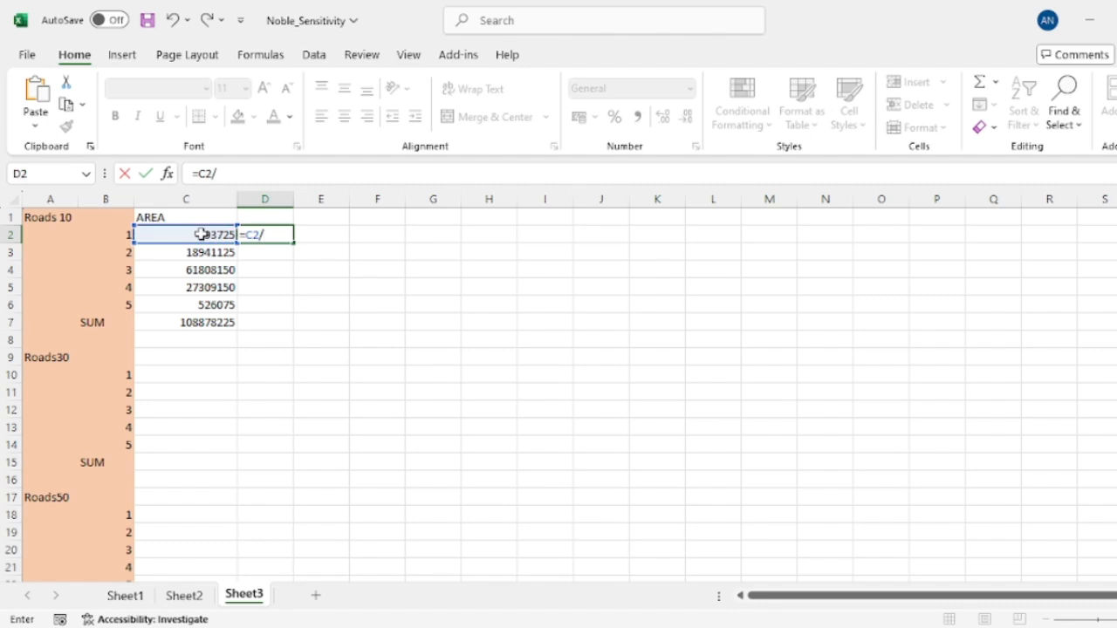
pyautogui.click(211, 322)
pyautogui.click(266, 235)
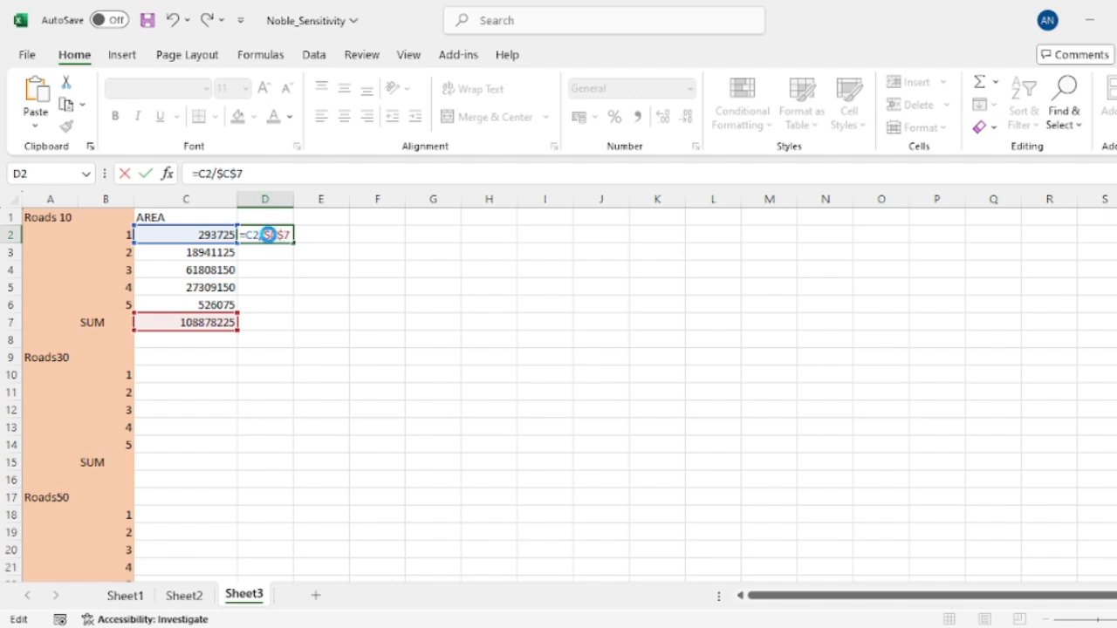
pyautogui.hotkey('ctrl', 'Return')
pyautogui.moveTo(294, 240); pyautogui.dragTo(294, 309)
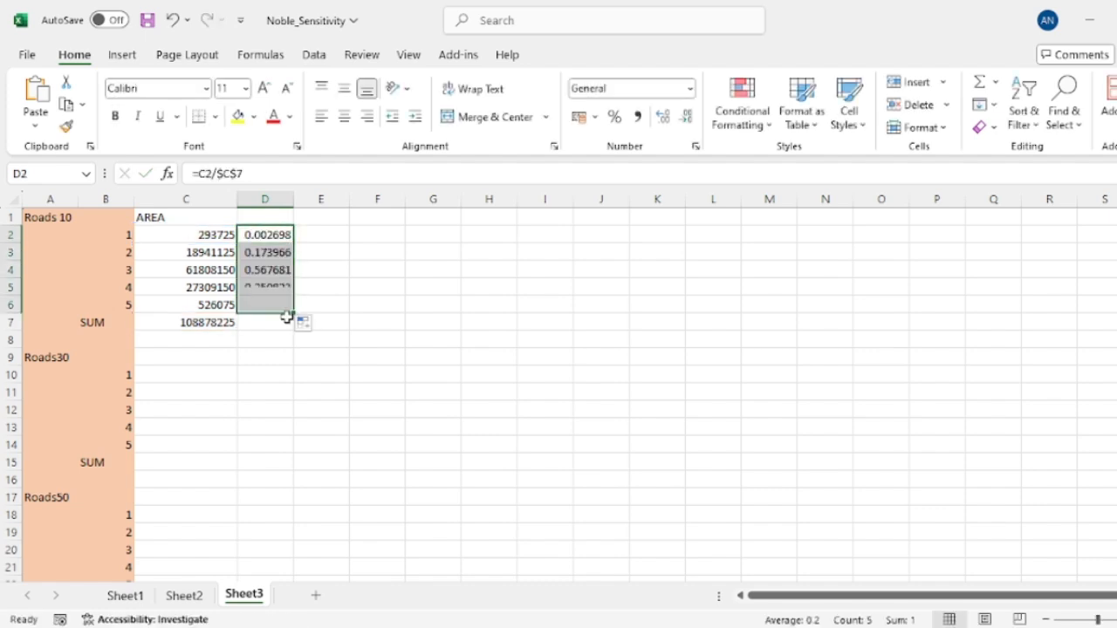
pyautogui.click(268, 254)
pyautogui.doubleClick(268, 254)
pyautogui.click(269, 270)
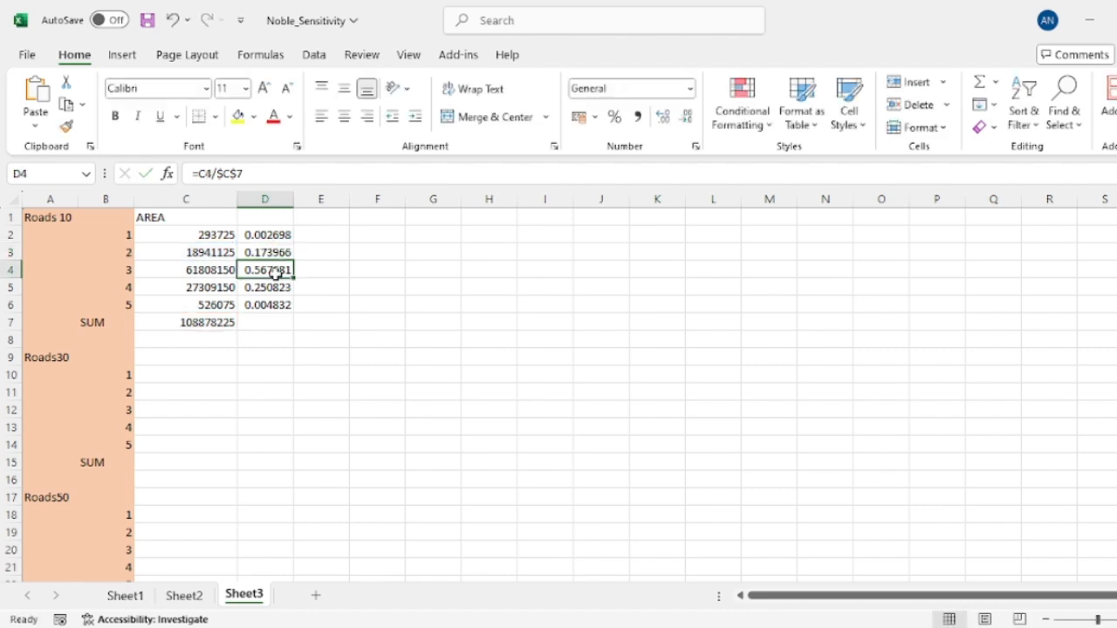
pyautogui.doubleClick(272, 287)
pyautogui.click(327, 289)
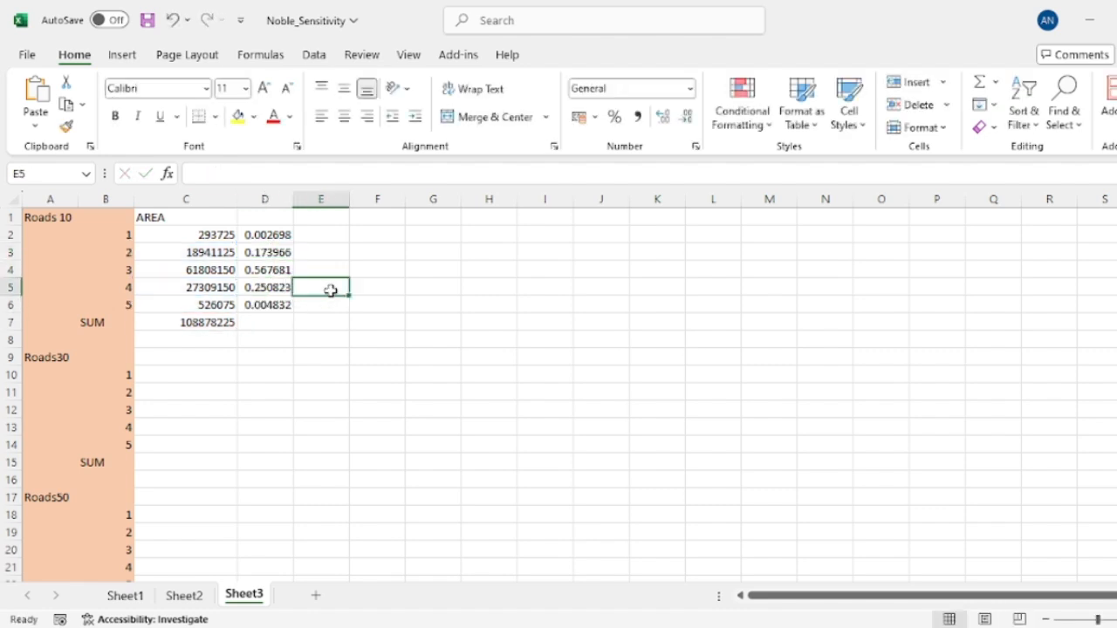
# Enter =D2/100 in E2 and widen column E.
pyautogui.click(324, 233)
pyautogui.write('=')
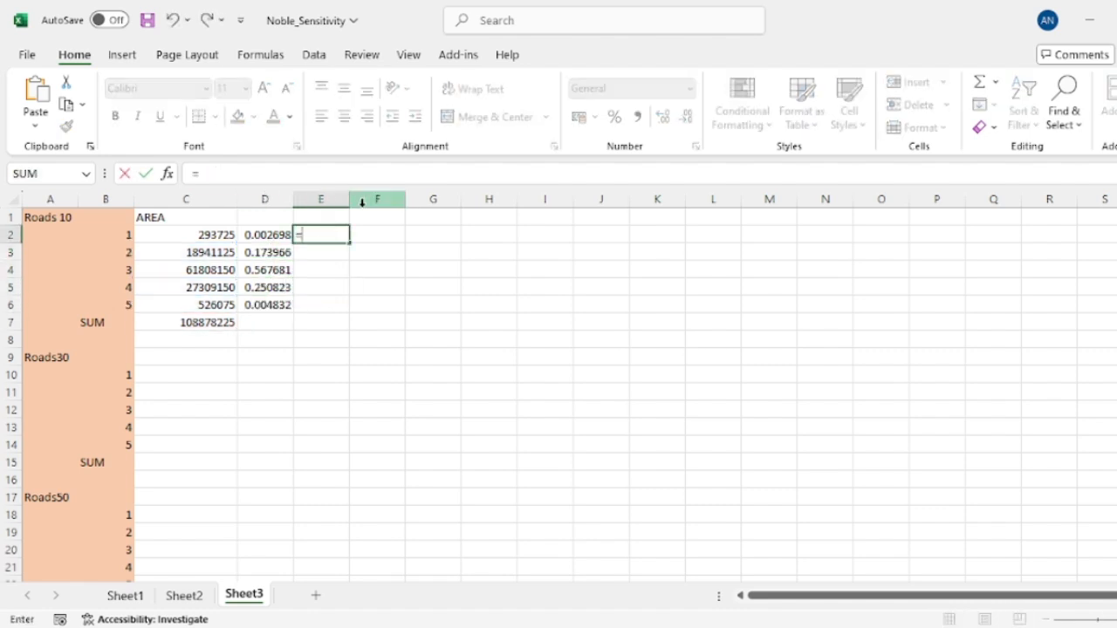
pyautogui.click(267, 236)
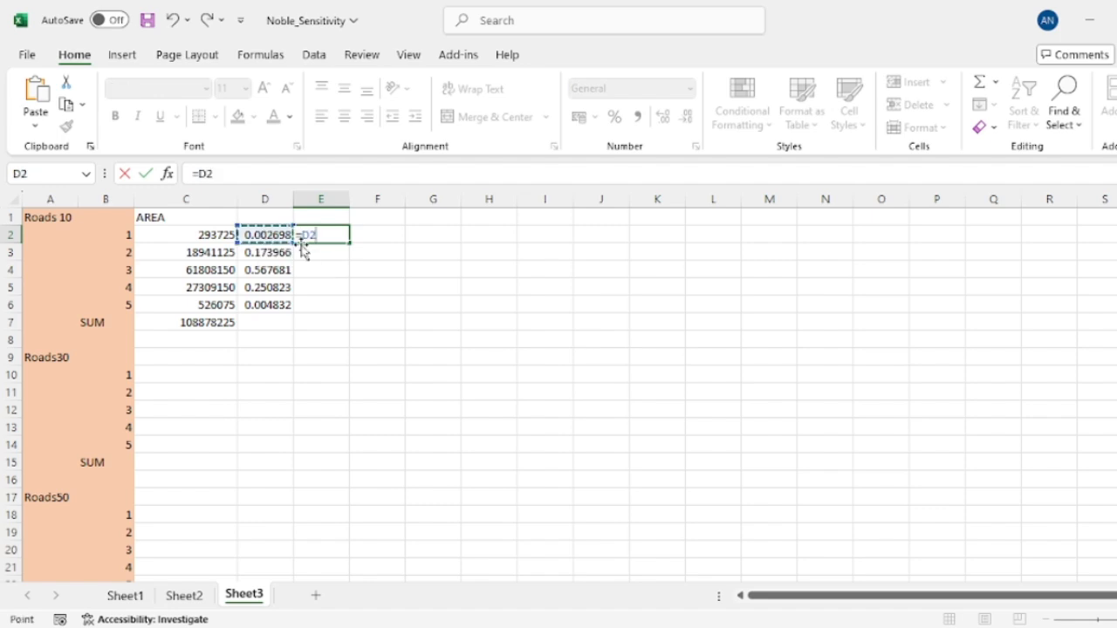
pyautogui.write('/100')
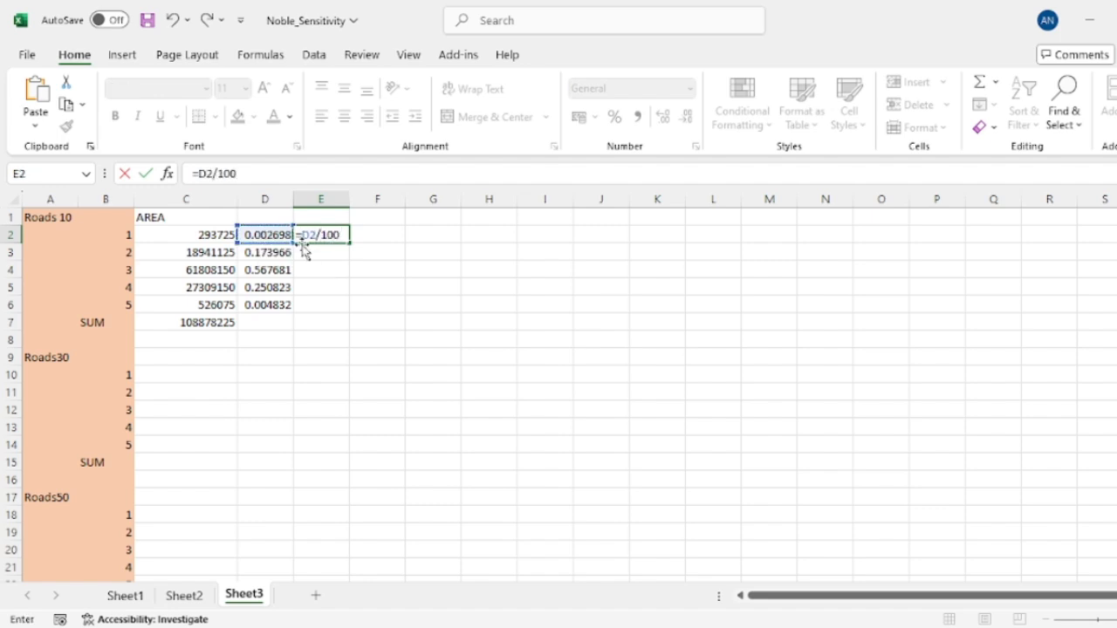
pyautogui.press('Return')
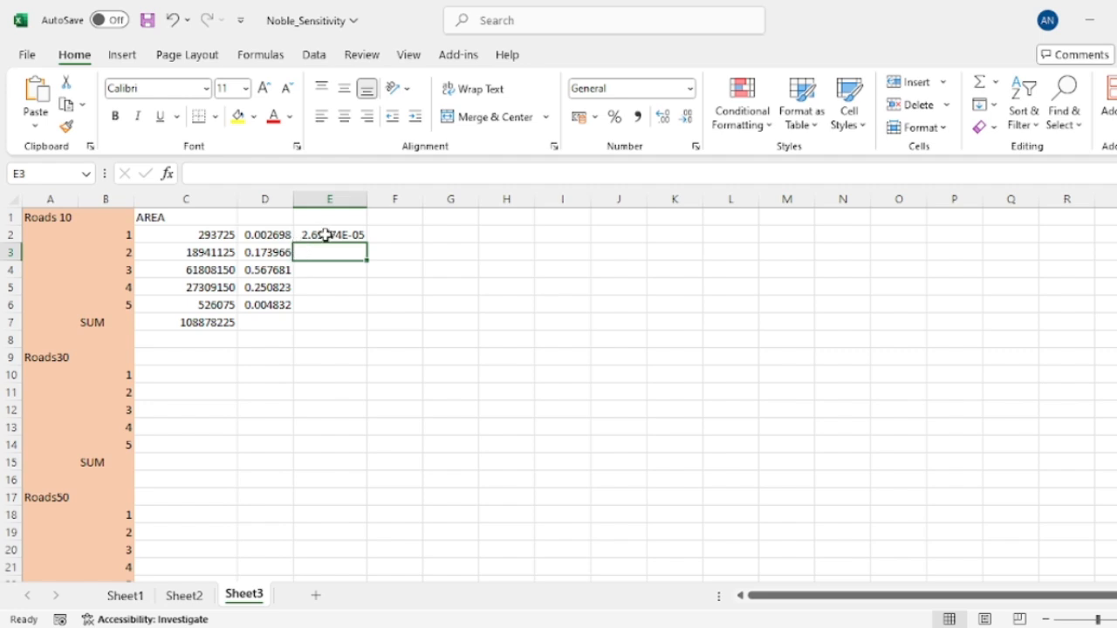
pyautogui.click(324, 234)
pyautogui.moveTo(350, 200); pyautogui.dragTo(406, 203)
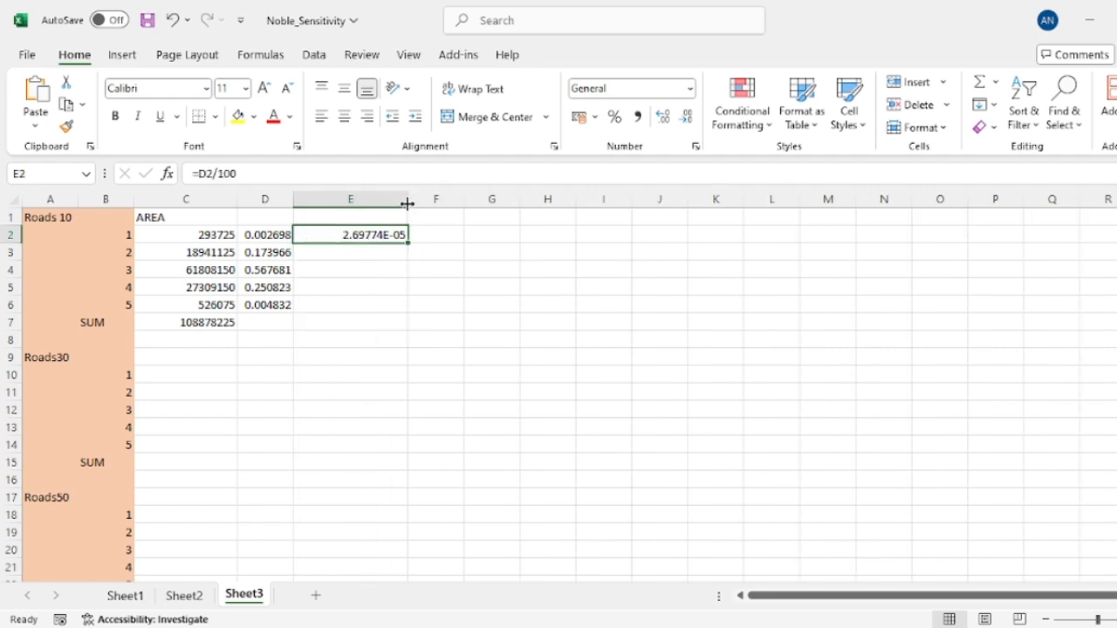
# Fill the E2 formula down to E6 and compare the results with the Roads 10 percentages on Sheet2.
pyautogui.click(288, 237)
pyautogui.click(345, 239)
pyautogui.moveTo(408, 244); pyautogui.dragTo(401, 305)
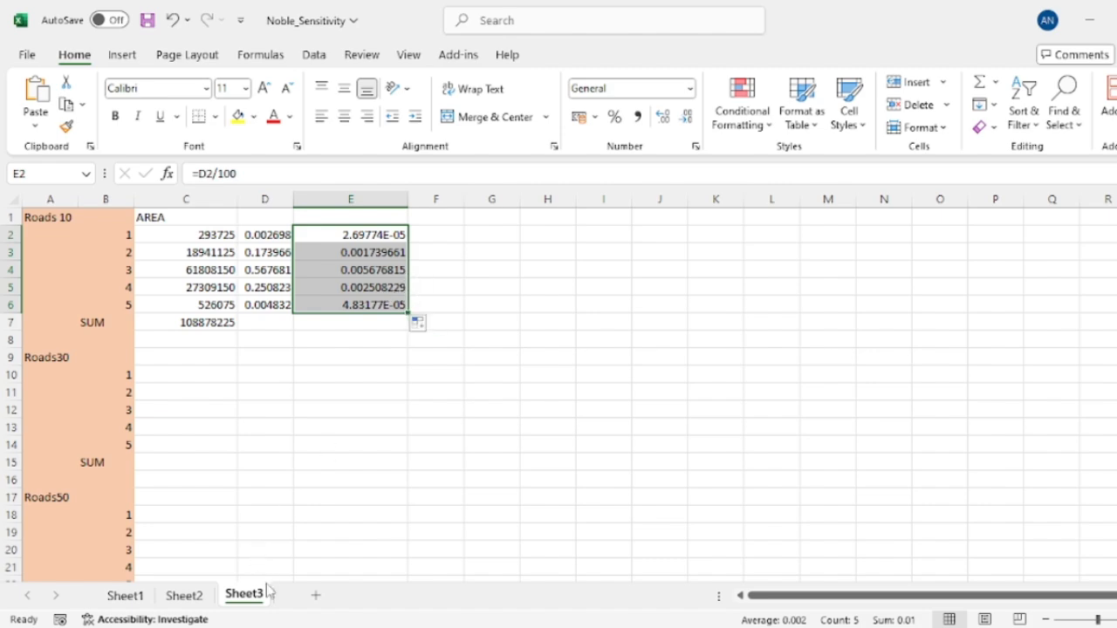
pyautogui.click(188, 596)
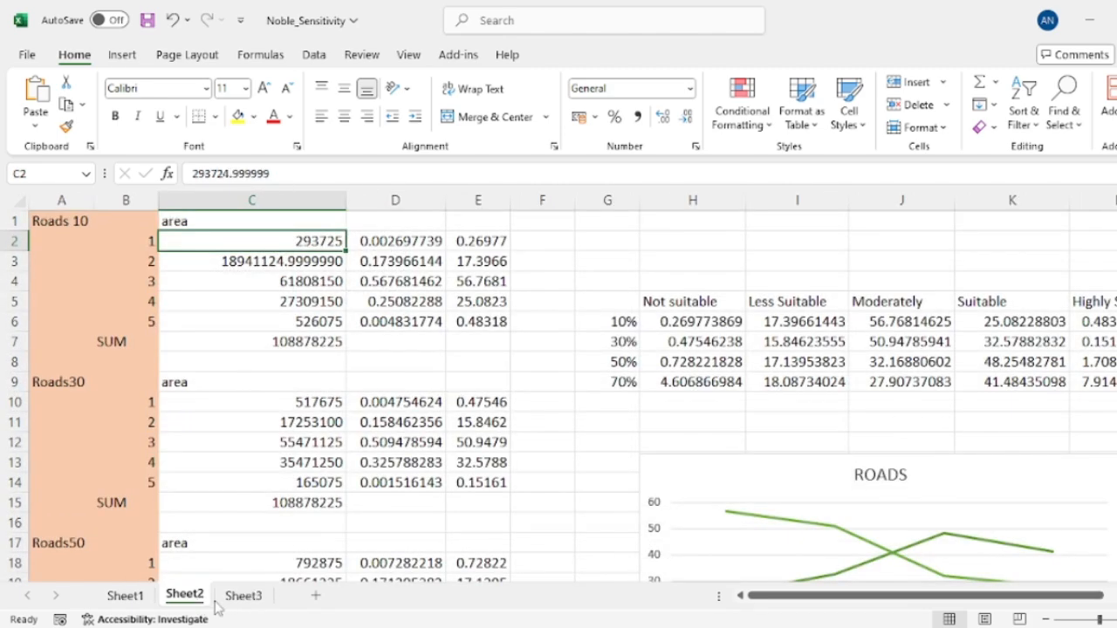
pyautogui.doubleClick(474, 261)
pyautogui.click(243, 594)
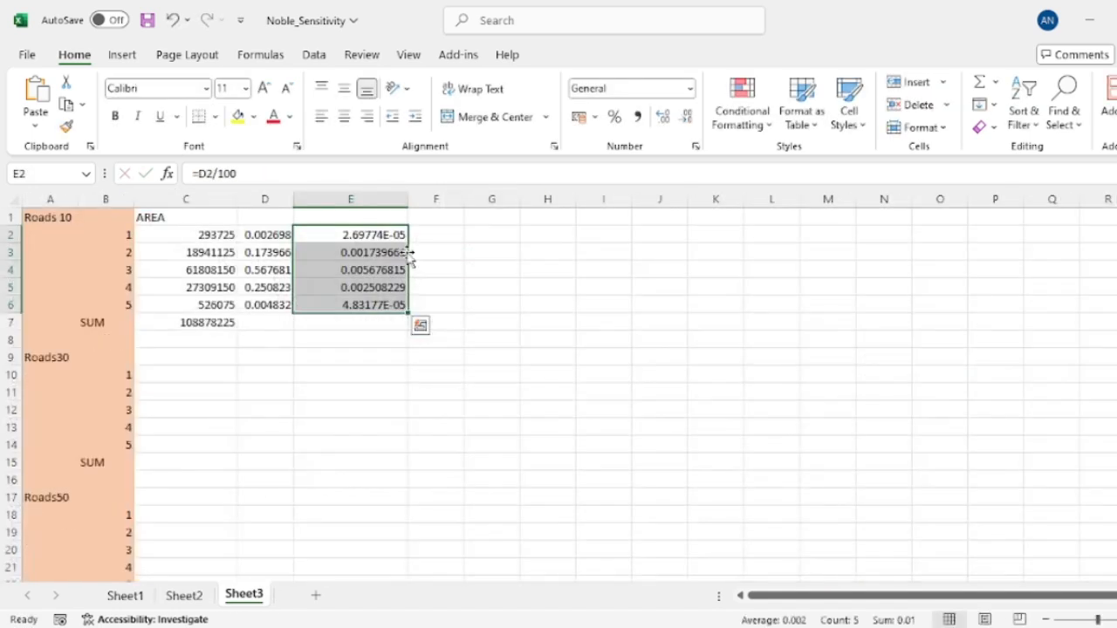
# Correct the E2 formula to =D2*100 and fill it down to E6 to get the Roads 10 class percentages.
pyautogui.click(391, 236)
pyautogui.doubleClick(392, 235)
pyautogui.moveTo(366, 239); pyautogui.dragTo(321, 237)
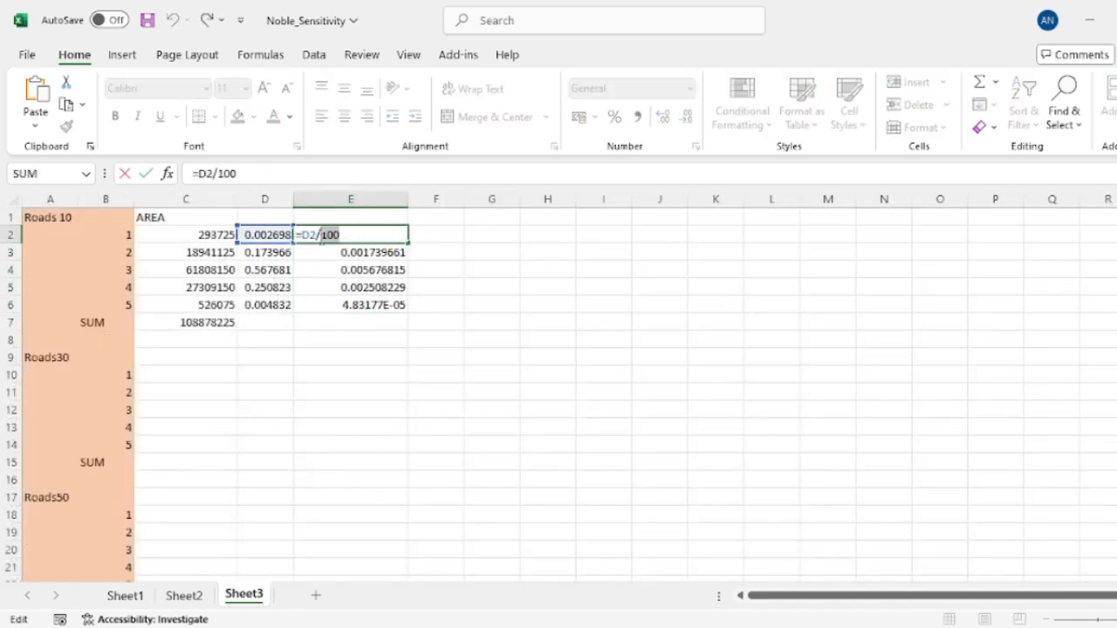
pyautogui.write('*')
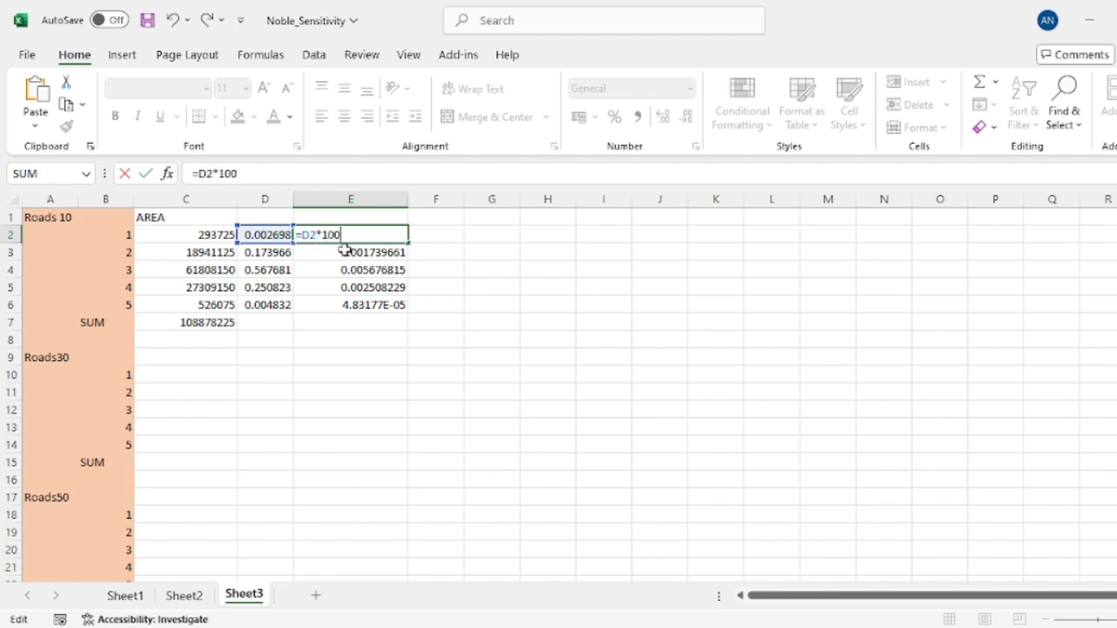
pyautogui.write('100')
pyautogui.press('Return')
pyautogui.click(375, 236)
pyautogui.moveTo(406, 243); pyautogui.dragTo(407, 307)
pyautogui.click(364, 320)
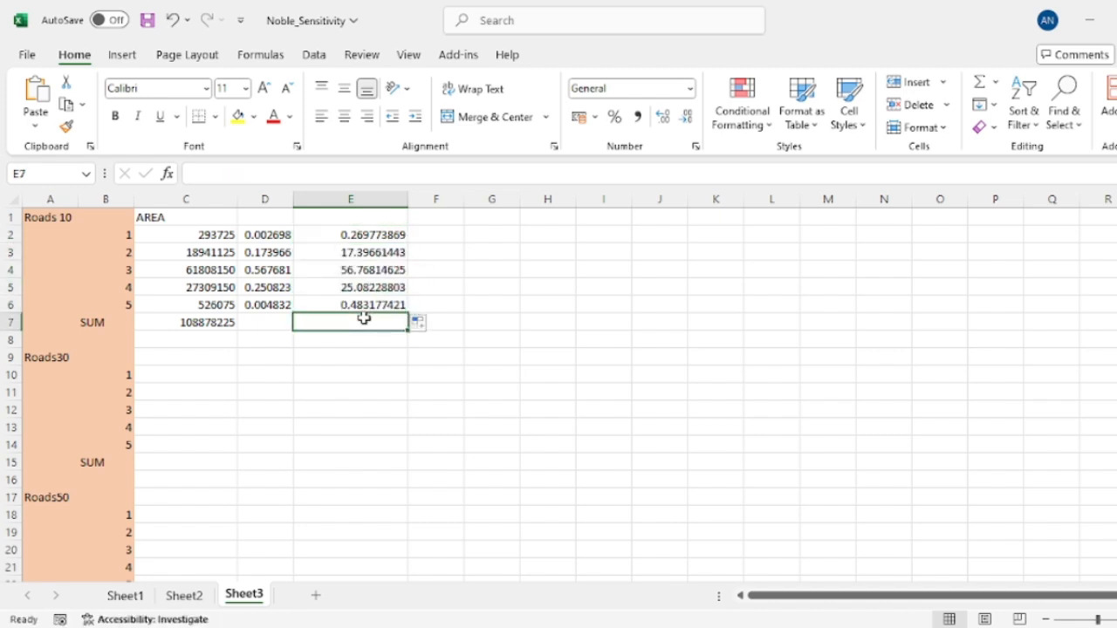
# Total the Roads 10 class percentages in E7 with =SUM(E2:E6).
pyautogui.write('=')
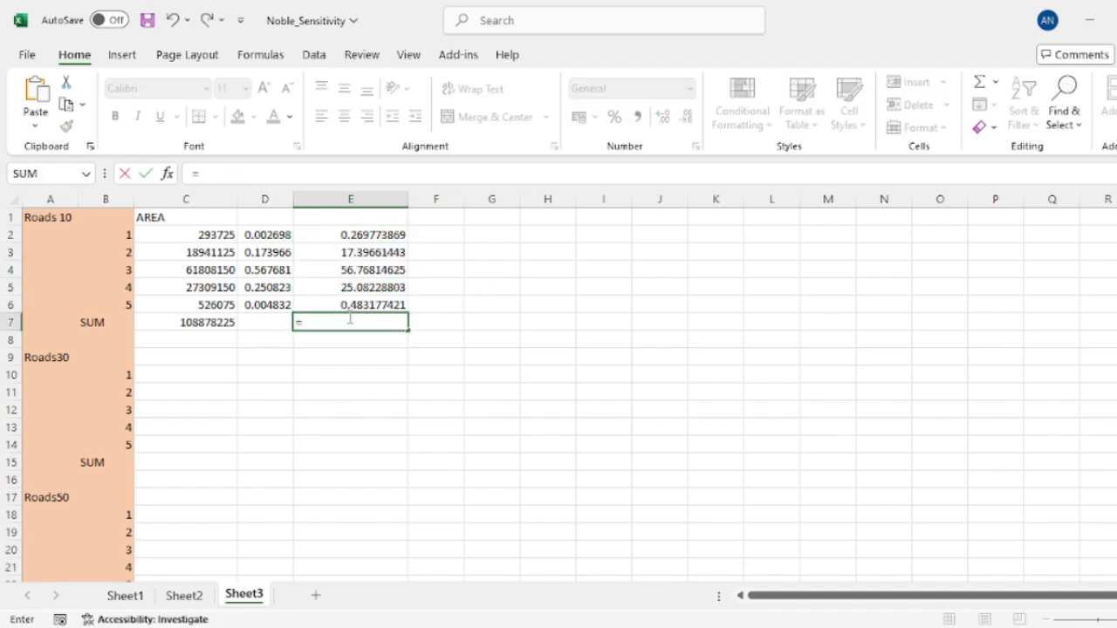
pyautogui.write('sum(')
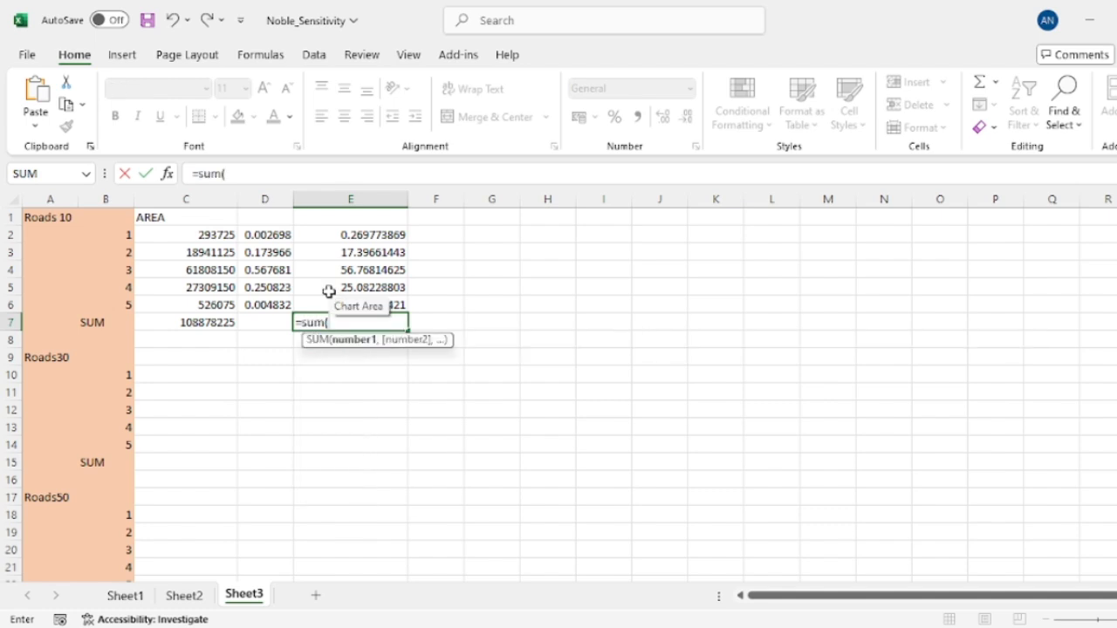
pyautogui.moveTo(369, 236); pyautogui.dragTo(375, 301)
pyautogui.press('Return')
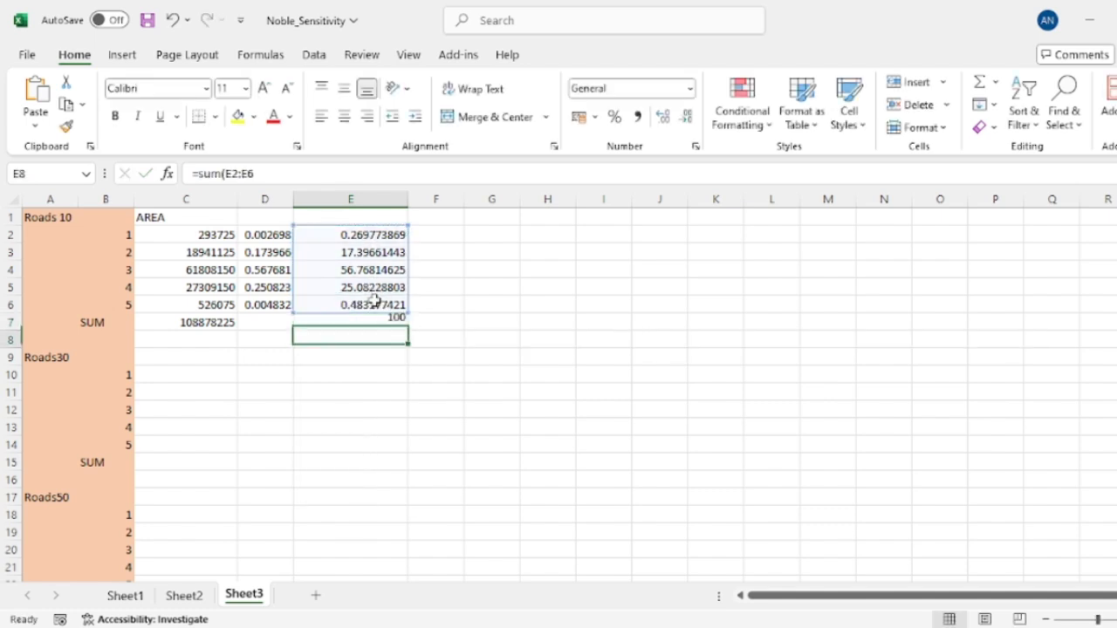
pyautogui.click(435, 236)
pyautogui.scroll(-1, 422, 366)
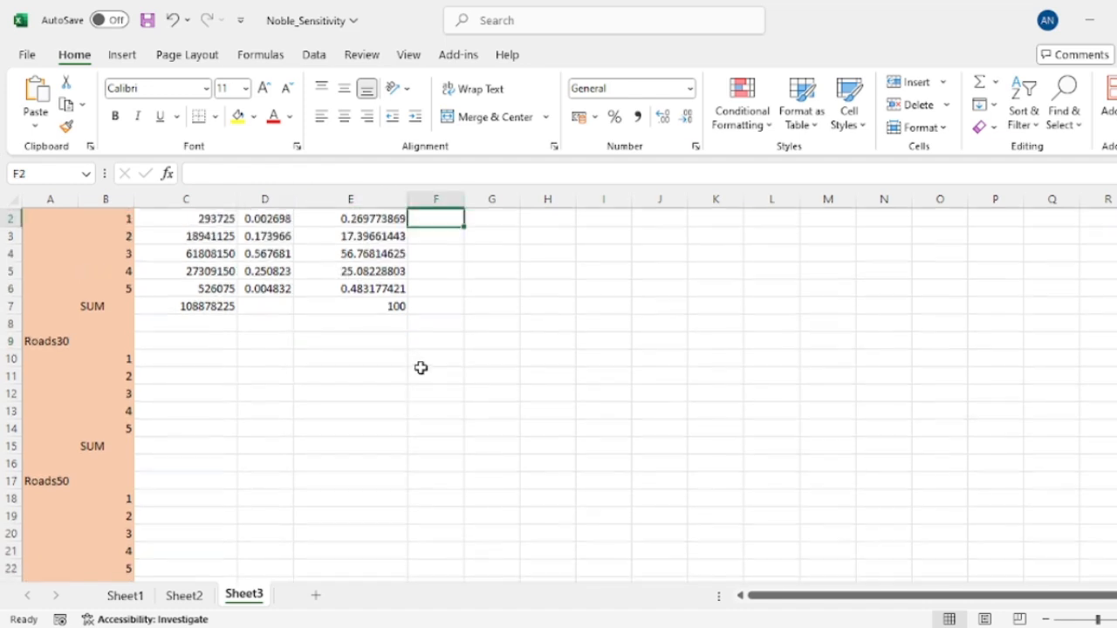
pyautogui.scroll(1, 463, 371)
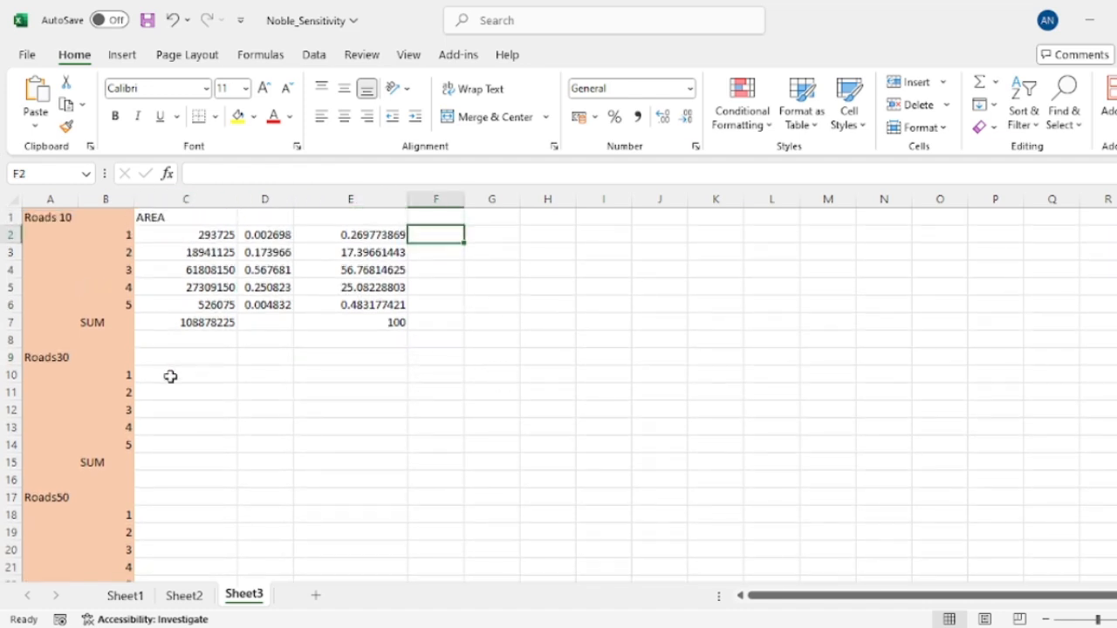
pyautogui.scroll(-2, 170, 376)
pyautogui.scroll(2, 170, 376)
pyautogui.click(190, 361)
pyautogui.click(164, 385)
pyautogui.click(176, 376)
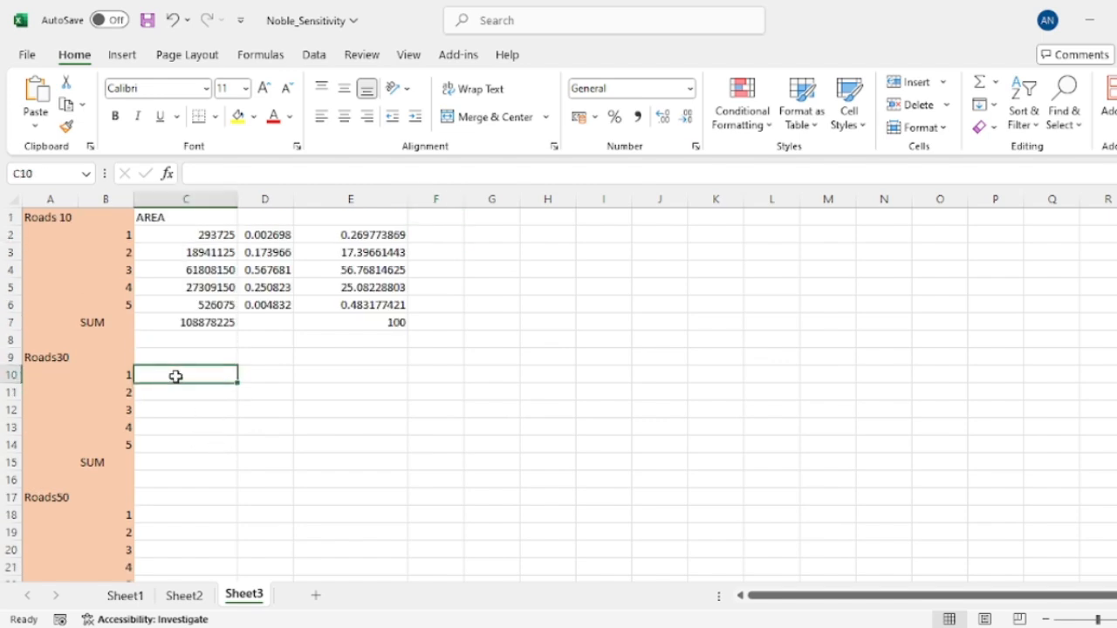
pyautogui.moveTo(176, 376); pyautogui.dragTo(222, 399)
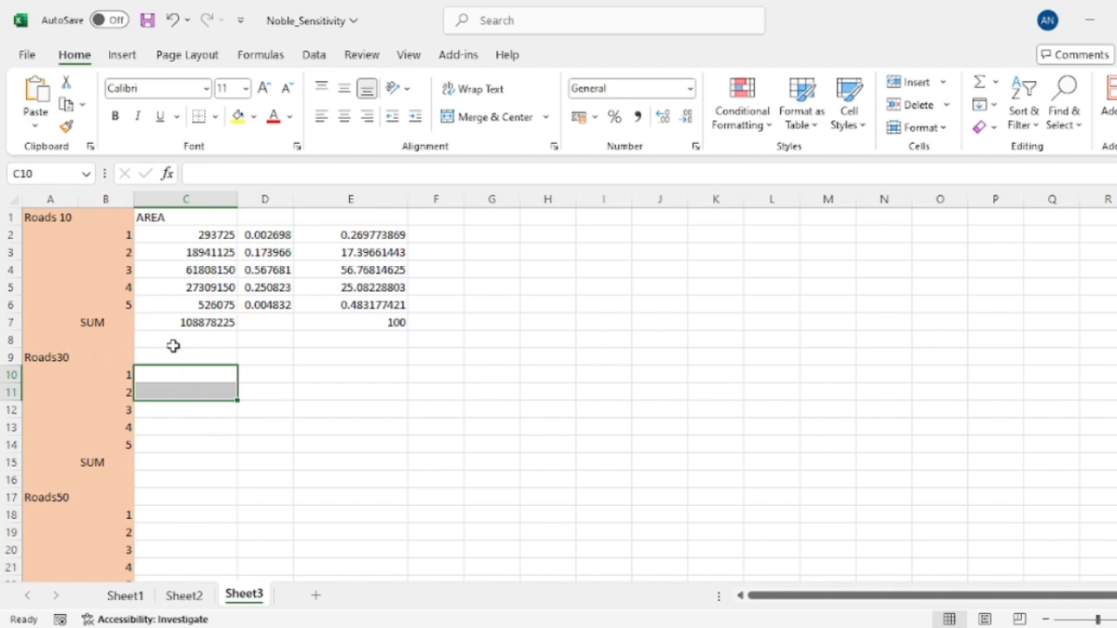
pyautogui.click(164, 373)
pyautogui.moveTo(175, 366); pyautogui.dragTo(185, 427)
pyautogui.scroll(-5, 232, 440)
pyautogui.scroll(5, 227, 442)
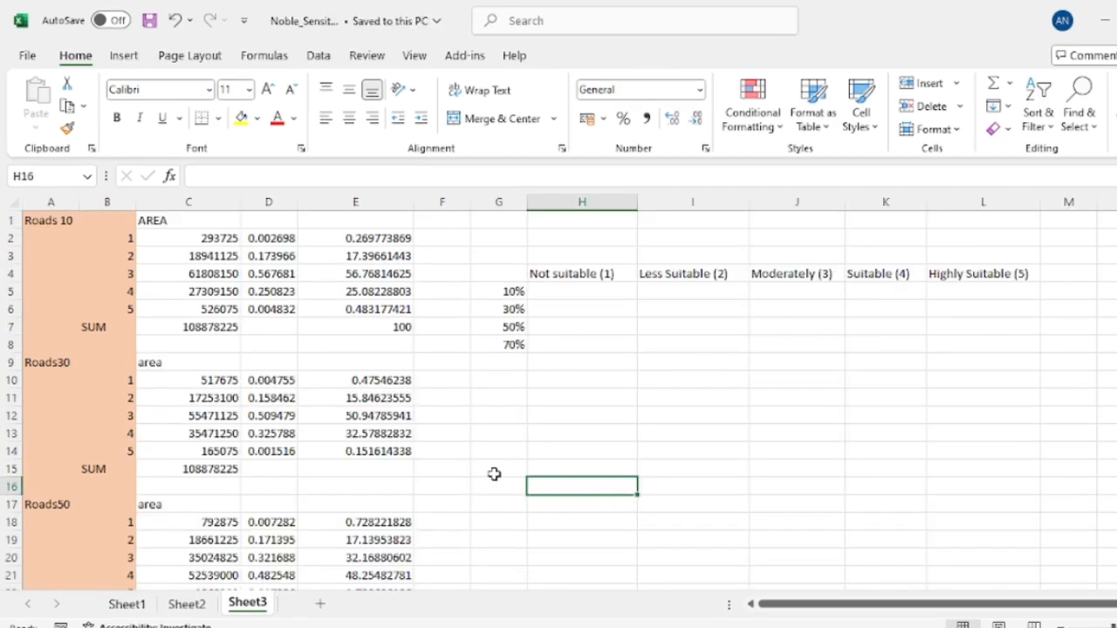
# Review the areas, shares and percentages recorded for the Roads30, Roads50 and Roads70 classes.
pyautogui.scroll(-5, 489, 462)
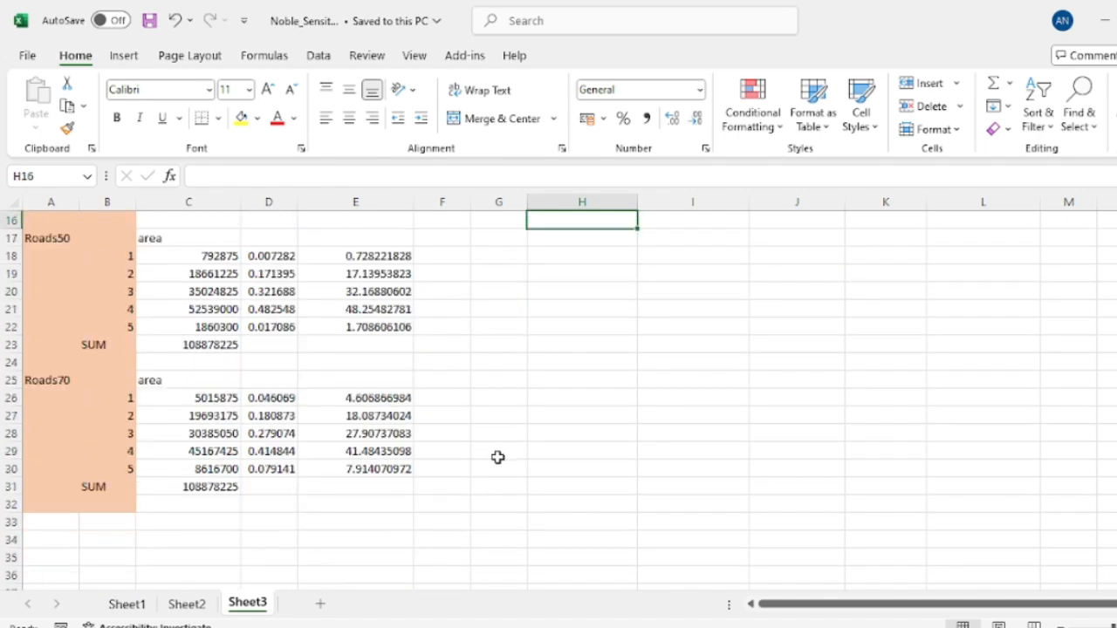
pyautogui.scroll(5, 488, 450)
pyautogui.scroll(-3, 332, 429)
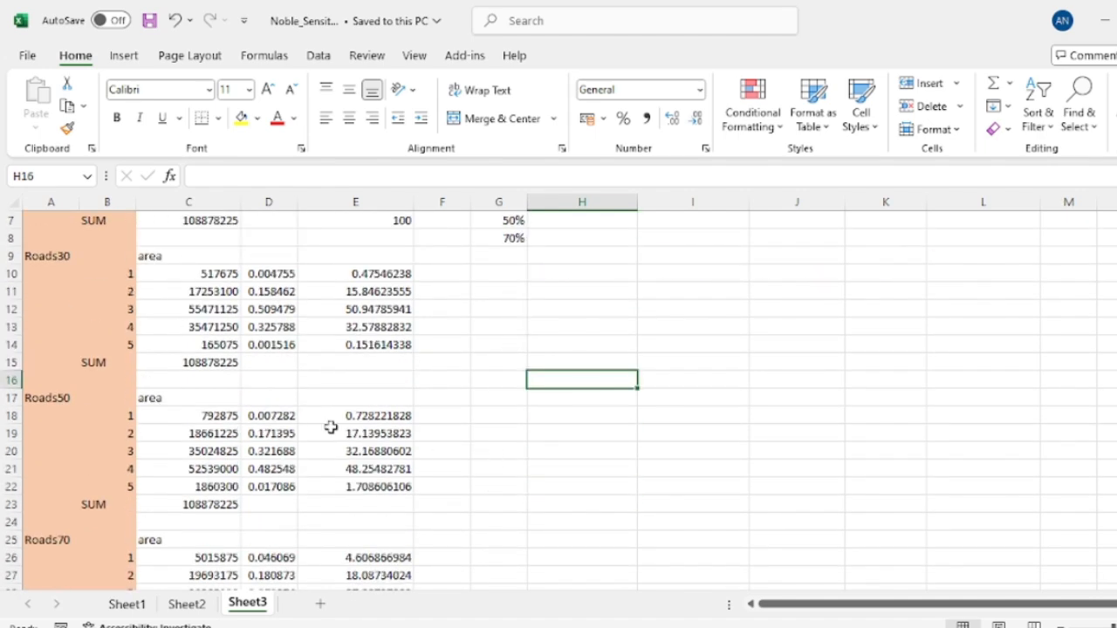
pyautogui.scroll(2, 336, 431)
pyautogui.scroll(1, 336, 431)
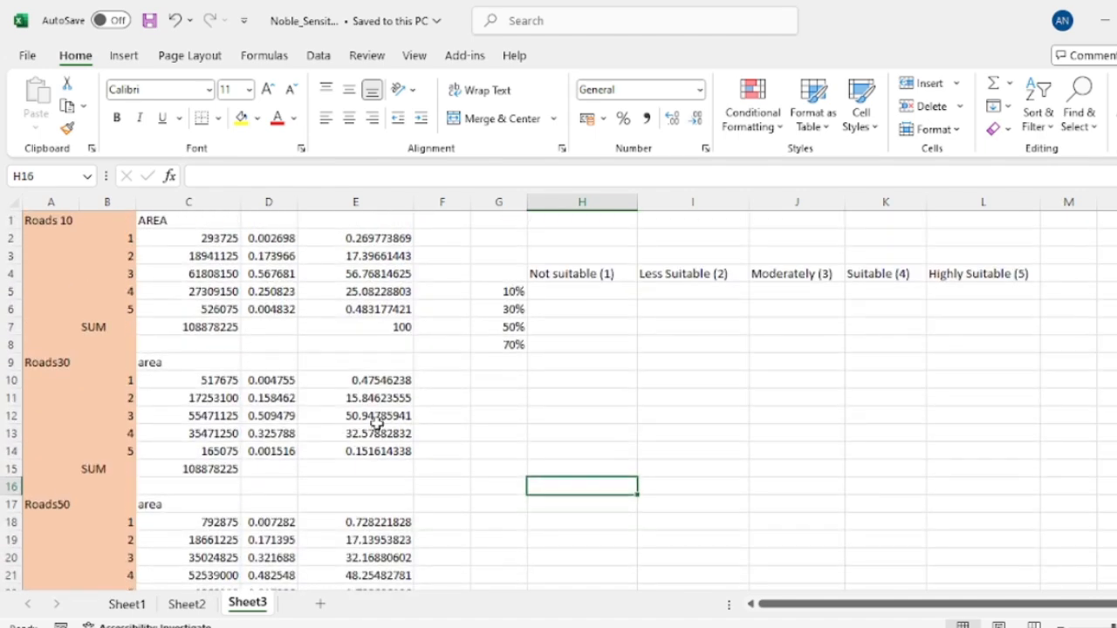
pyautogui.scroll(-3, 419, 425)
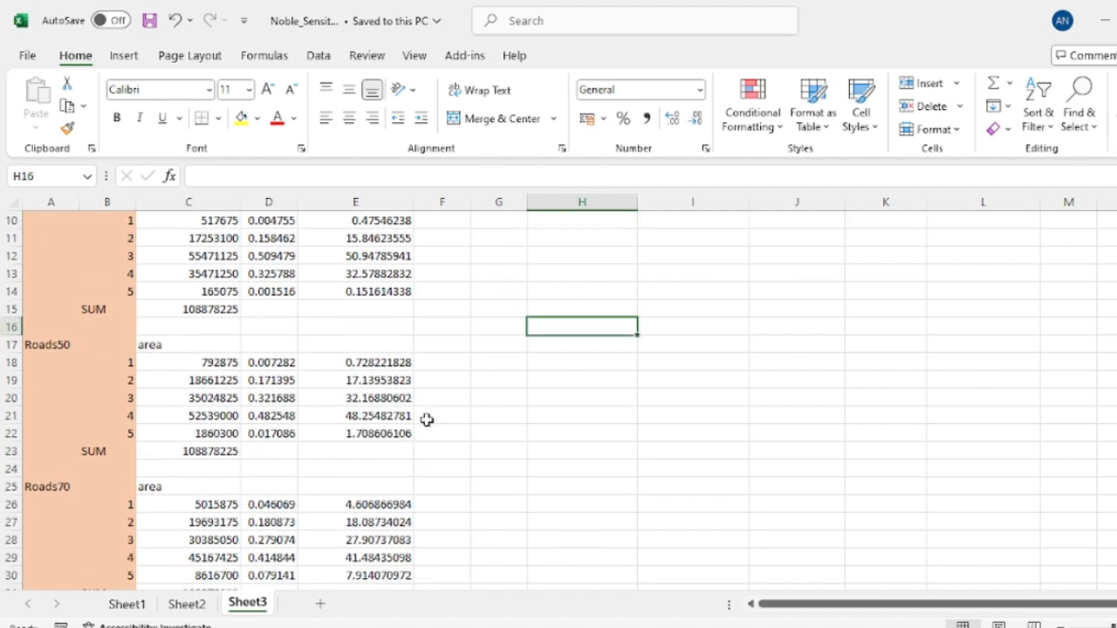
pyautogui.scroll(3, 471, 419)
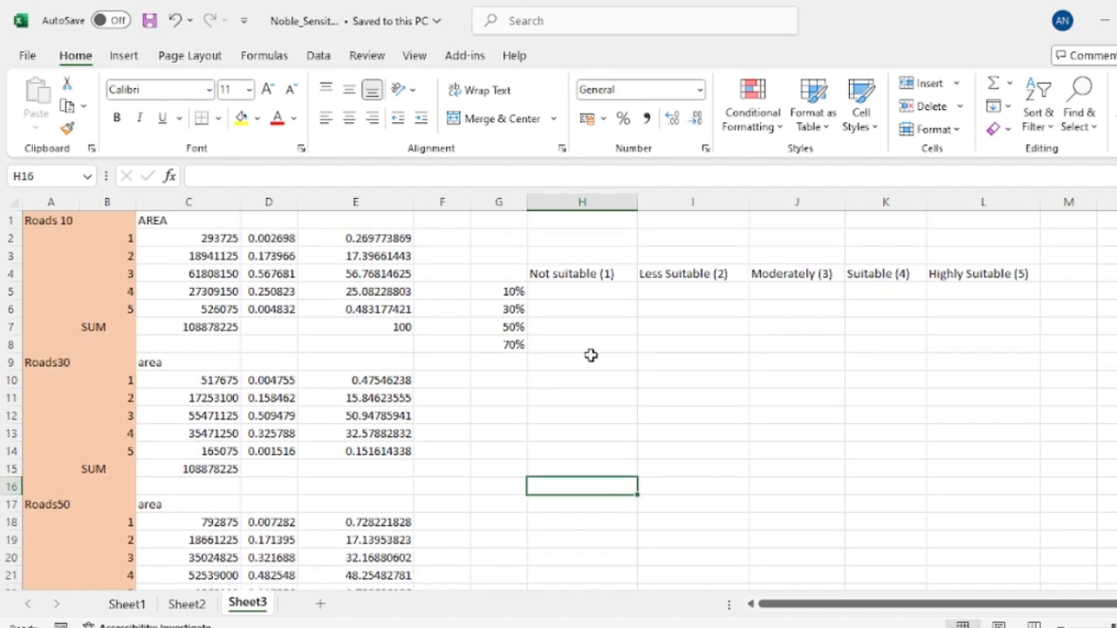
# Examine the suitability headings in H4:L4 of the summary table against the class numbers in B2:B6.
pyautogui.click(635, 304)
pyautogui.moveTo(537, 274); pyautogui.dragTo(986, 268)
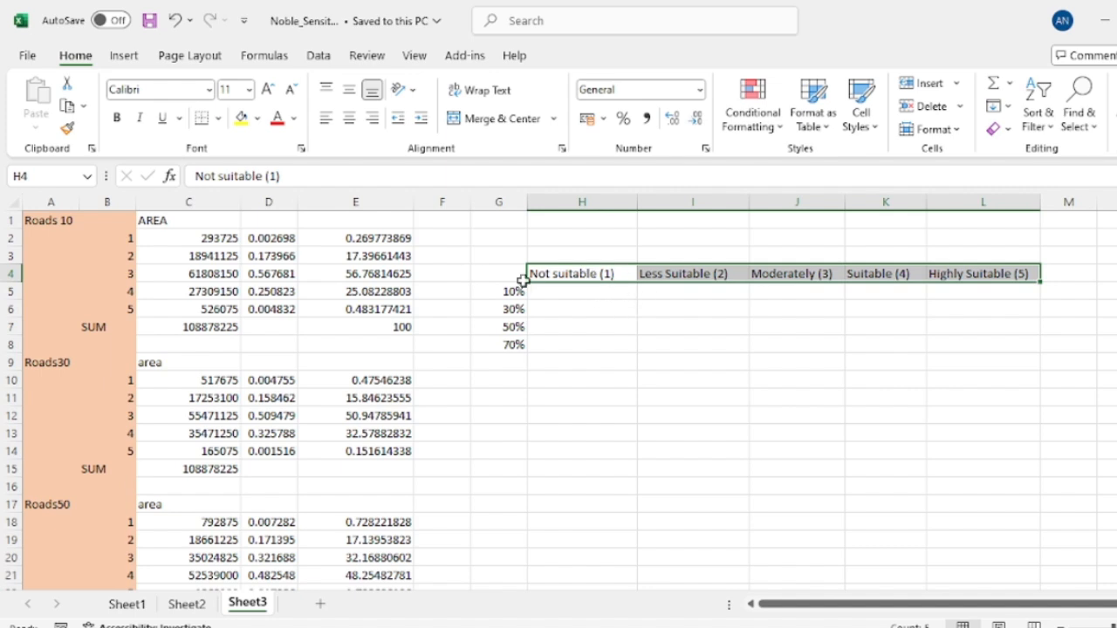
pyautogui.click(568, 272)
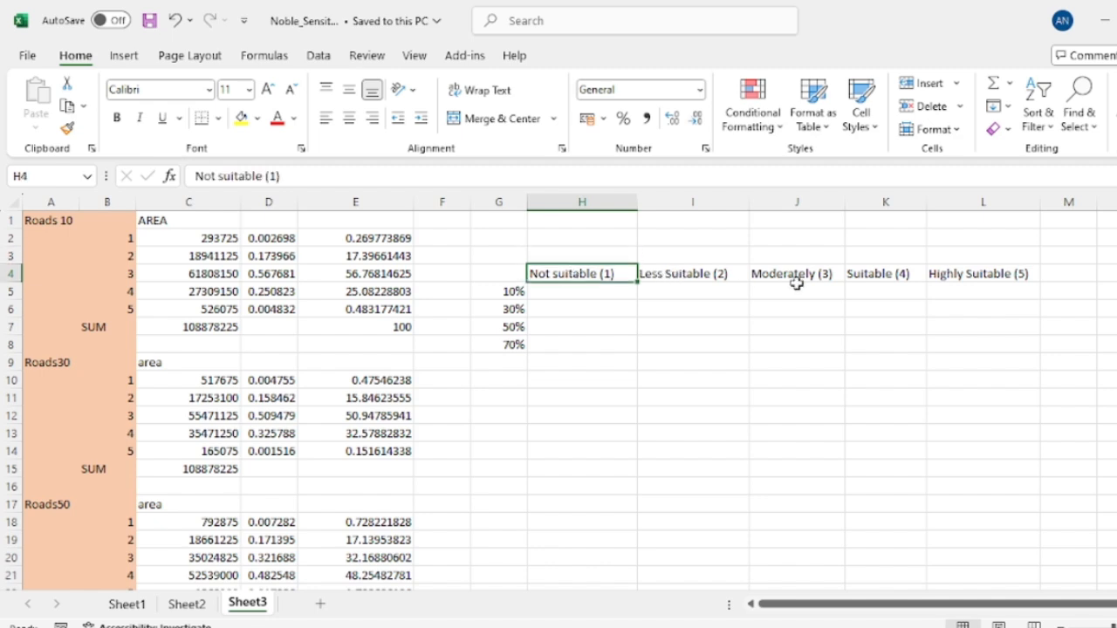
pyautogui.click(857, 274)
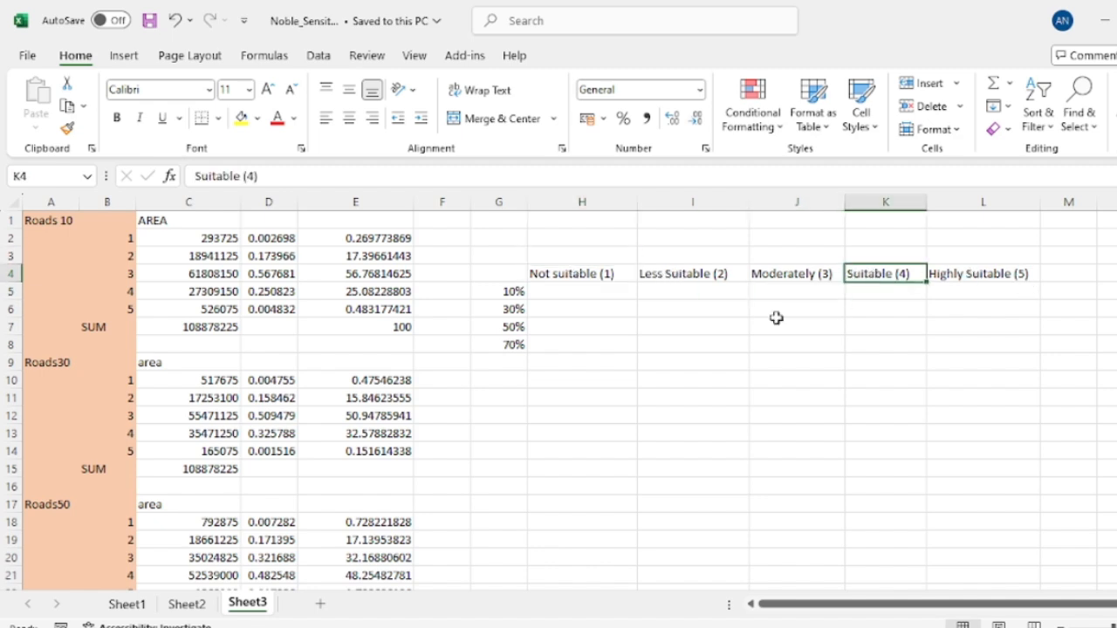
pyautogui.click(568, 274)
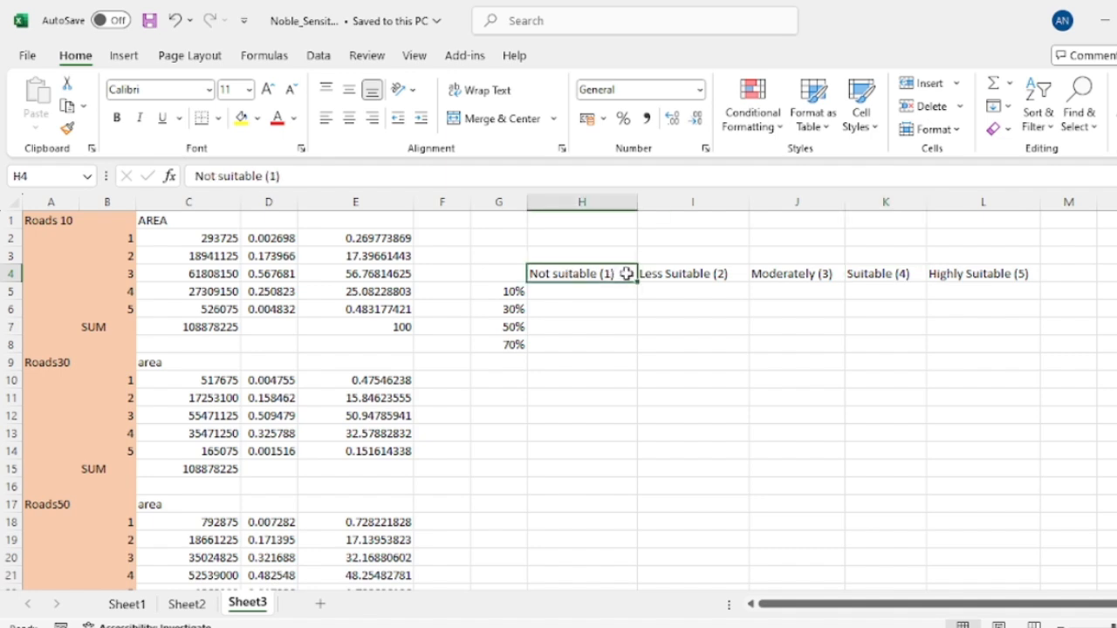
pyautogui.click(697, 278)
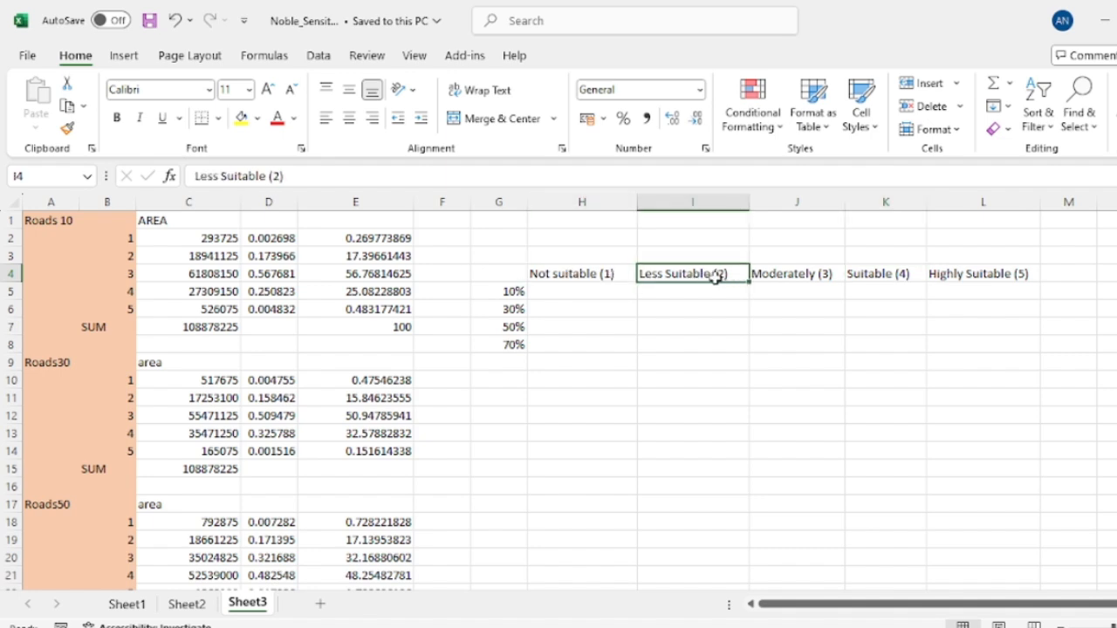
pyautogui.click(824, 275)
pyautogui.click(896, 275)
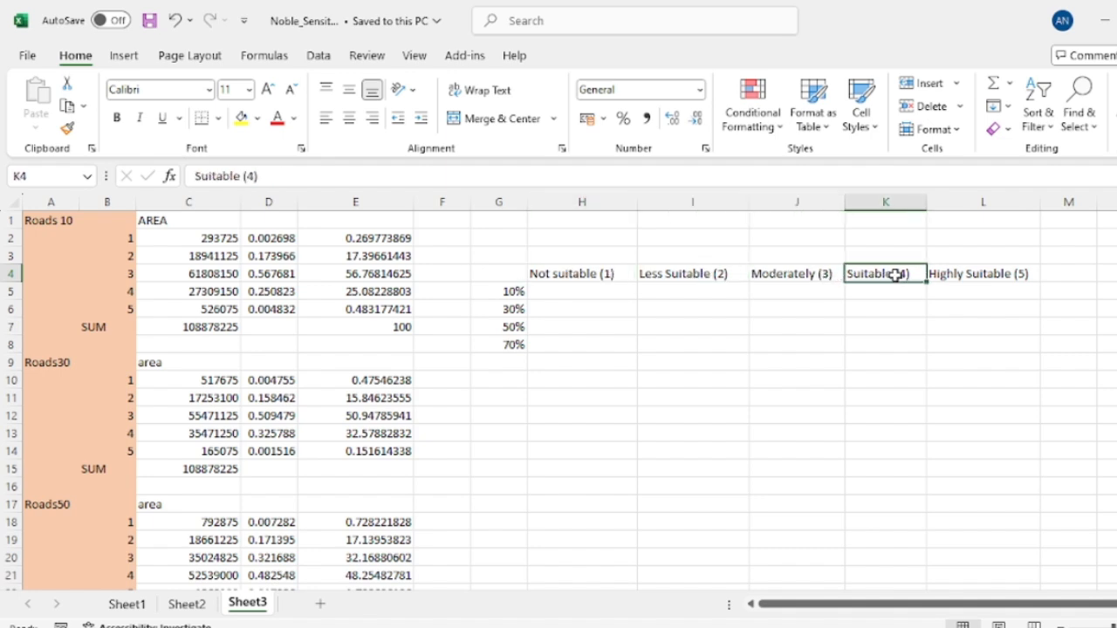
pyautogui.click(1002, 271)
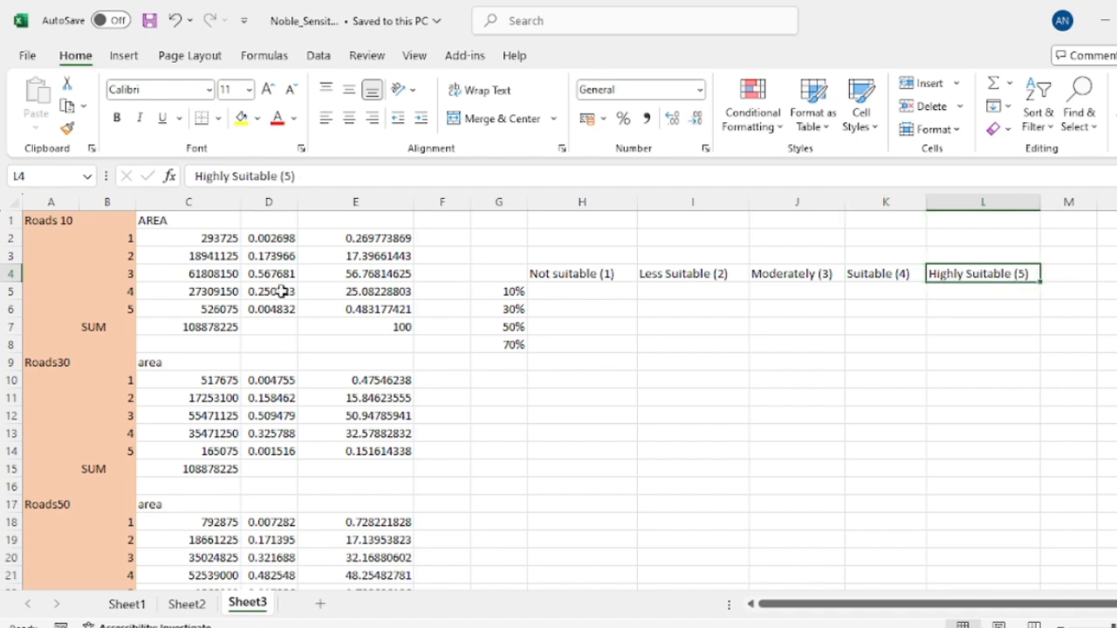
pyautogui.moveTo(103, 239); pyautogui.dragTo(122, 308)
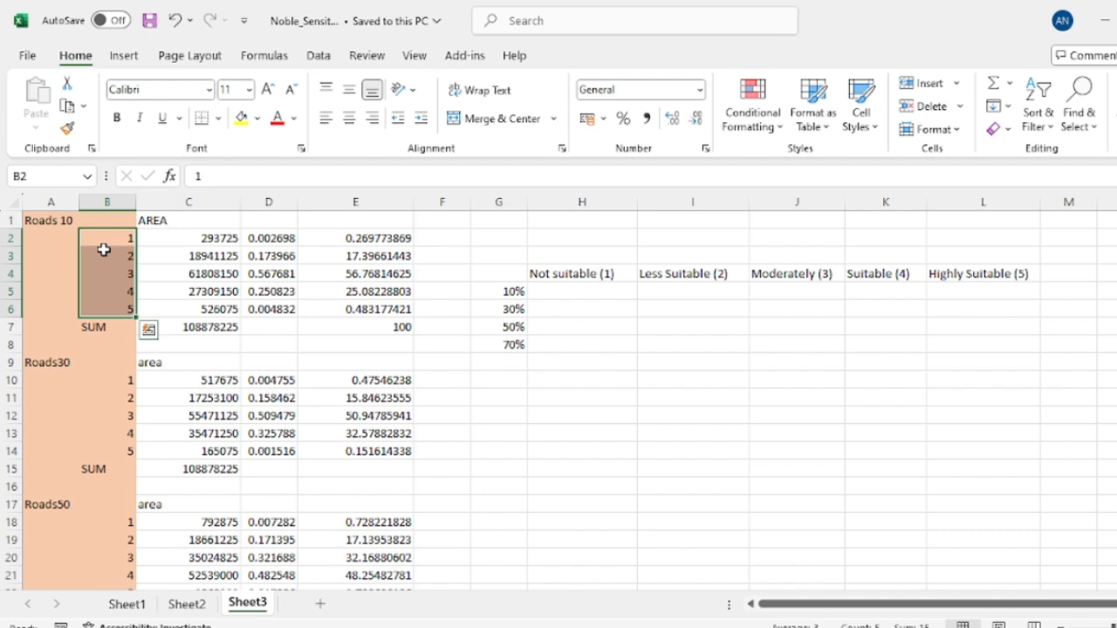
# Check the road weightings listed in G5:G8 of the summary table.
pyautogui.click(504, 292)
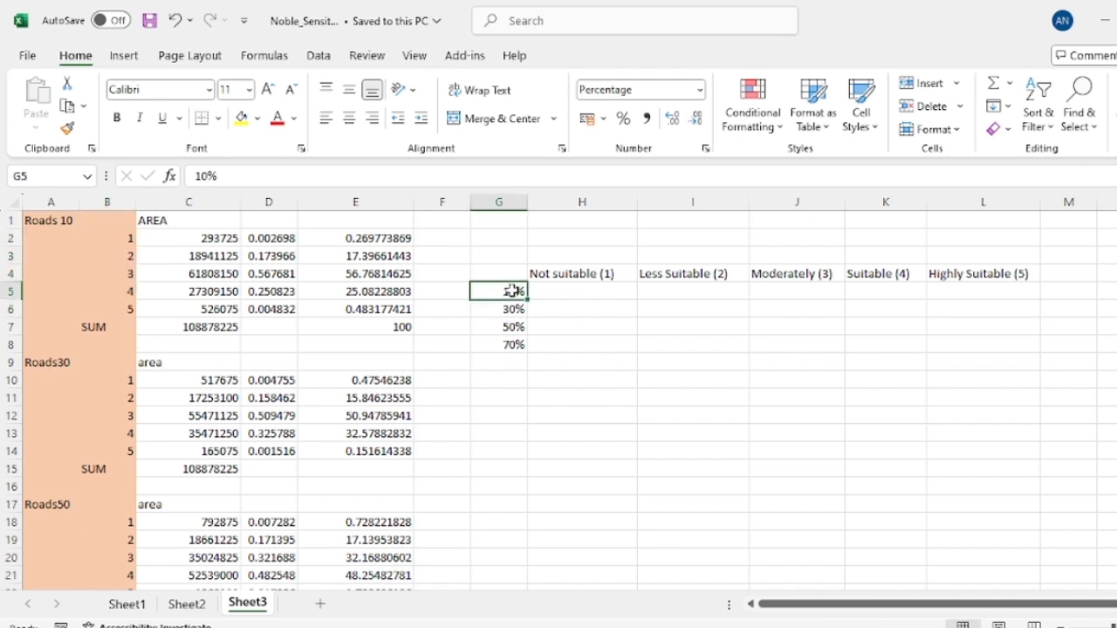
pyautogui.moveTo(513, 290); pyautogui.dragTo(511, 346)
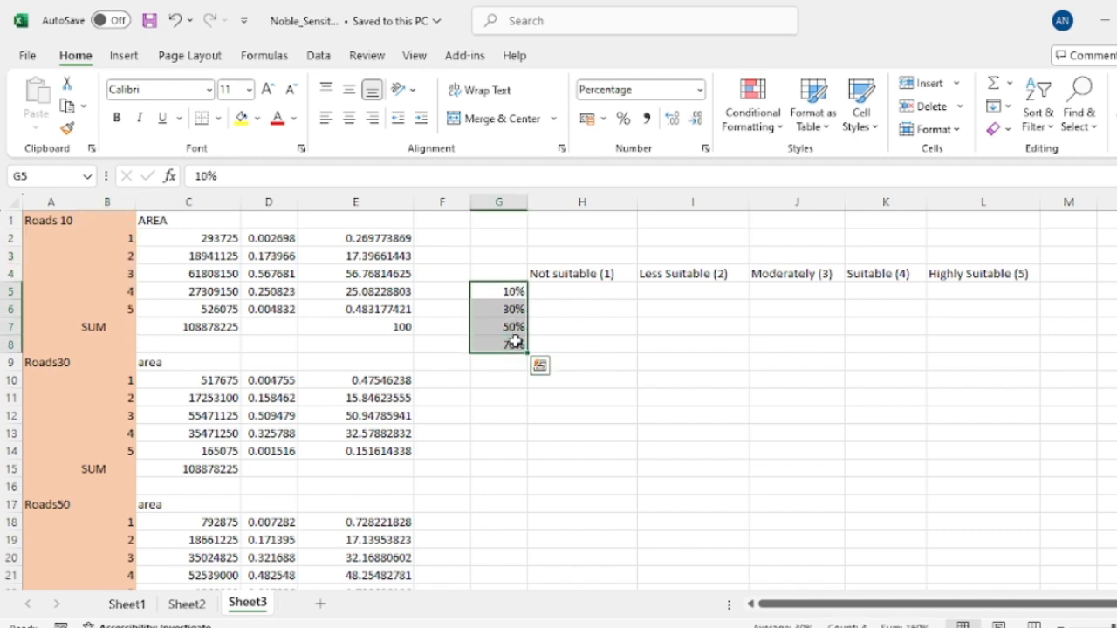
pyautogui.click(502, 292)
pyautogui.click(511, 309)
pyautogui.click(510, 326)
pyautogui.click(508, 344)
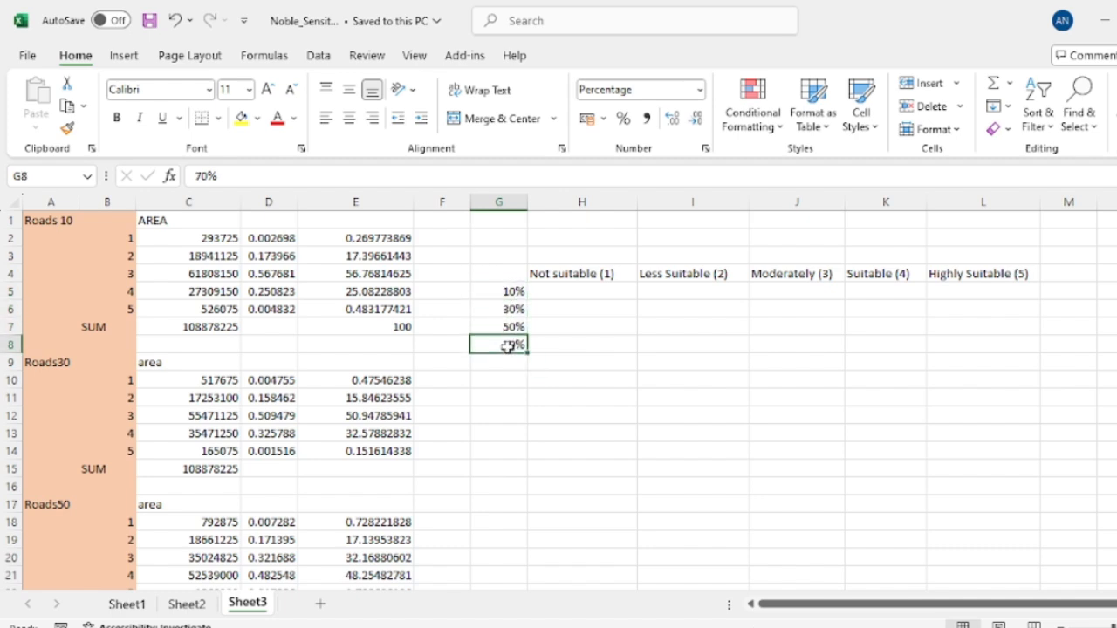
# Link the Not suitable (1) percentages for the 10% and 30% weightings with =E2 in H5 and =E10 in H6.
pyautogui.click(550, 294)
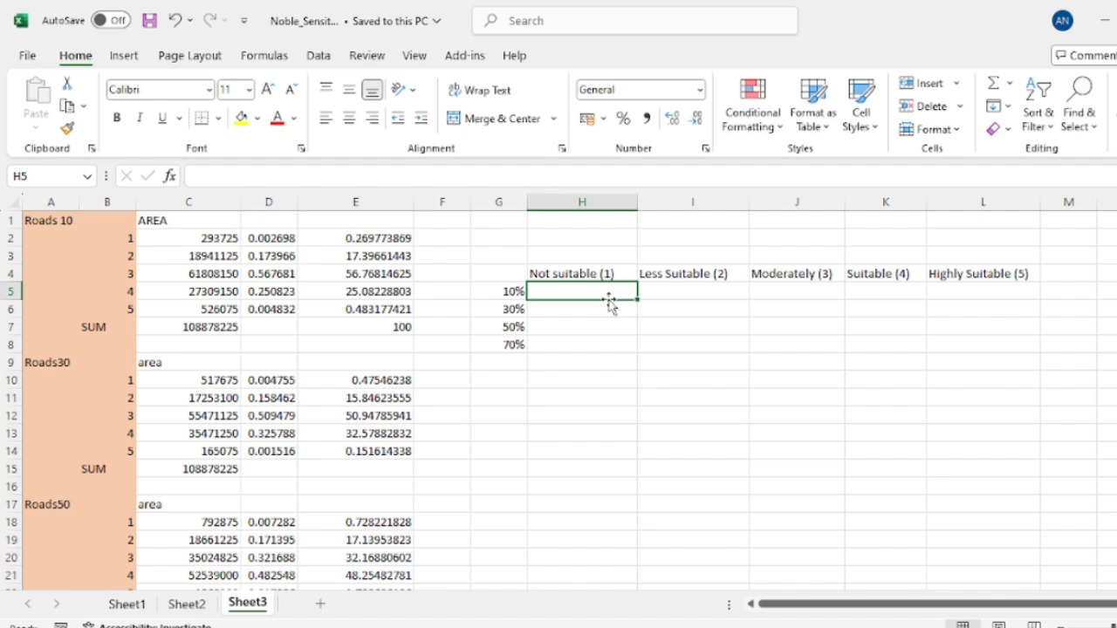
pyautogui.write('=')
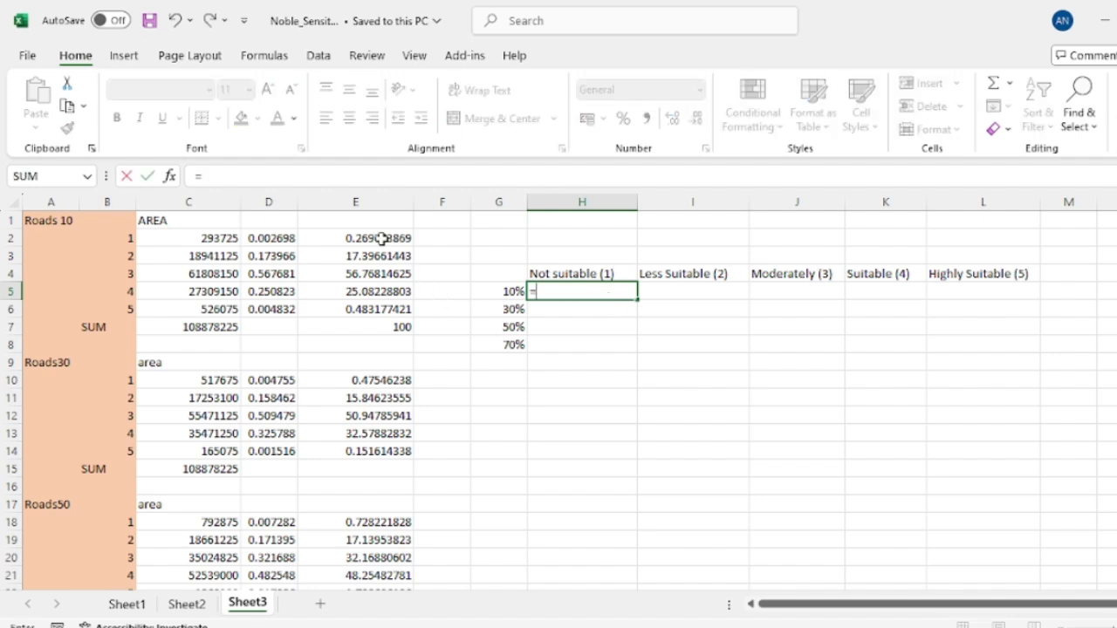
pyautogui.click(381, 238)
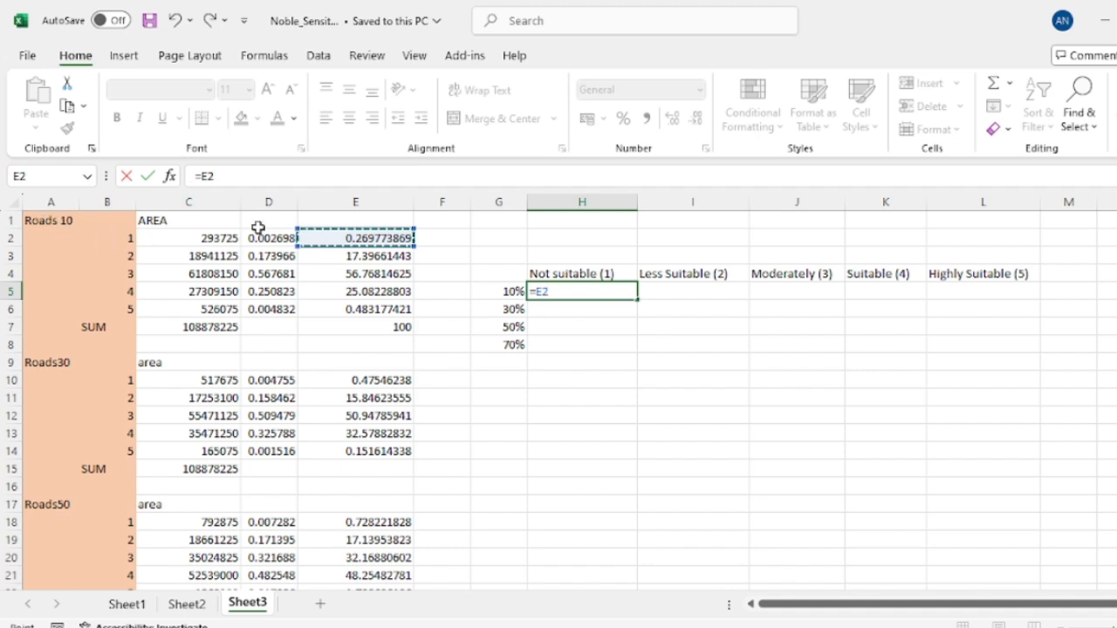
pyautogui.press('Return')
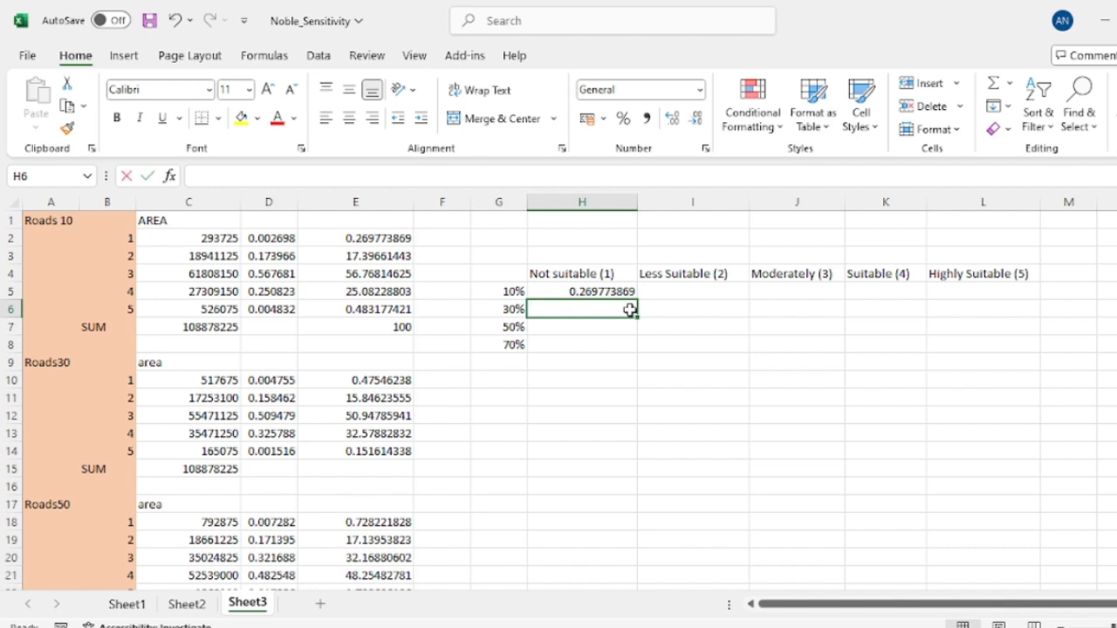
pyautogui.write('=')
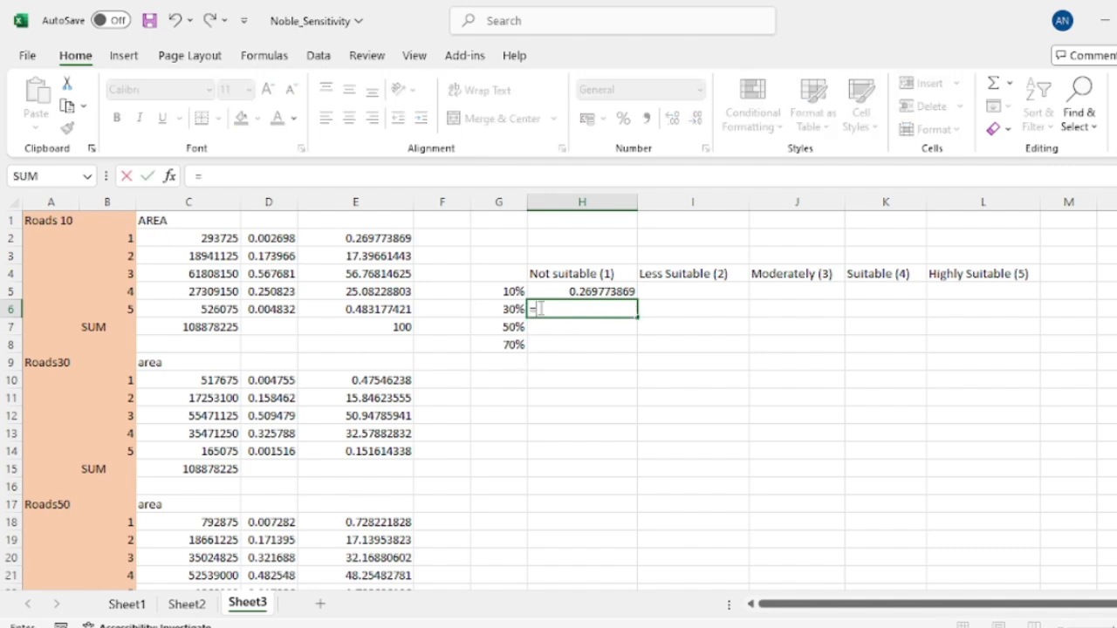
pyautogui.click(376, 381)
pyautogui.press('Return')
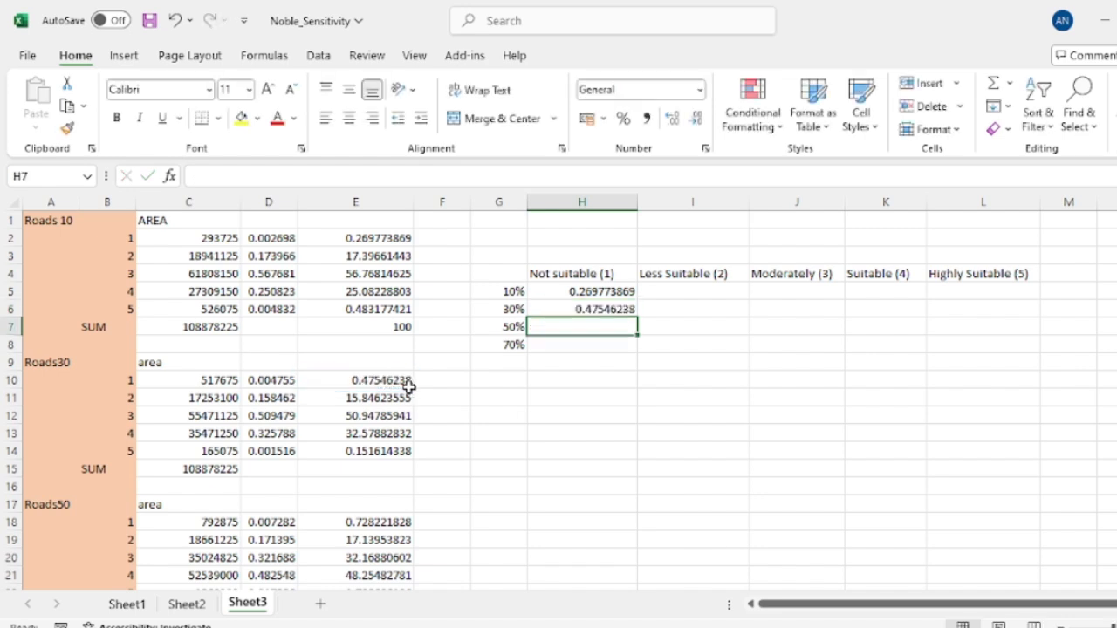
# Link the Not suitable (1) percentages for the 50% and 70% weightings with =E18 in H7 and =E26 in H8.
pyautogui.write('=')
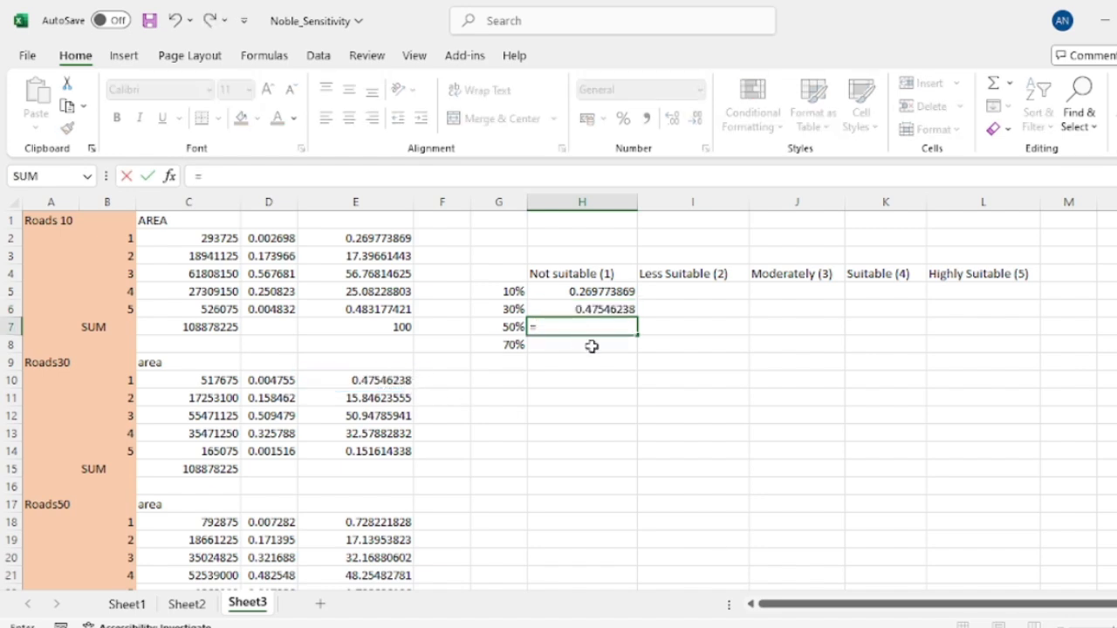
pyautogui.click(377, 521)
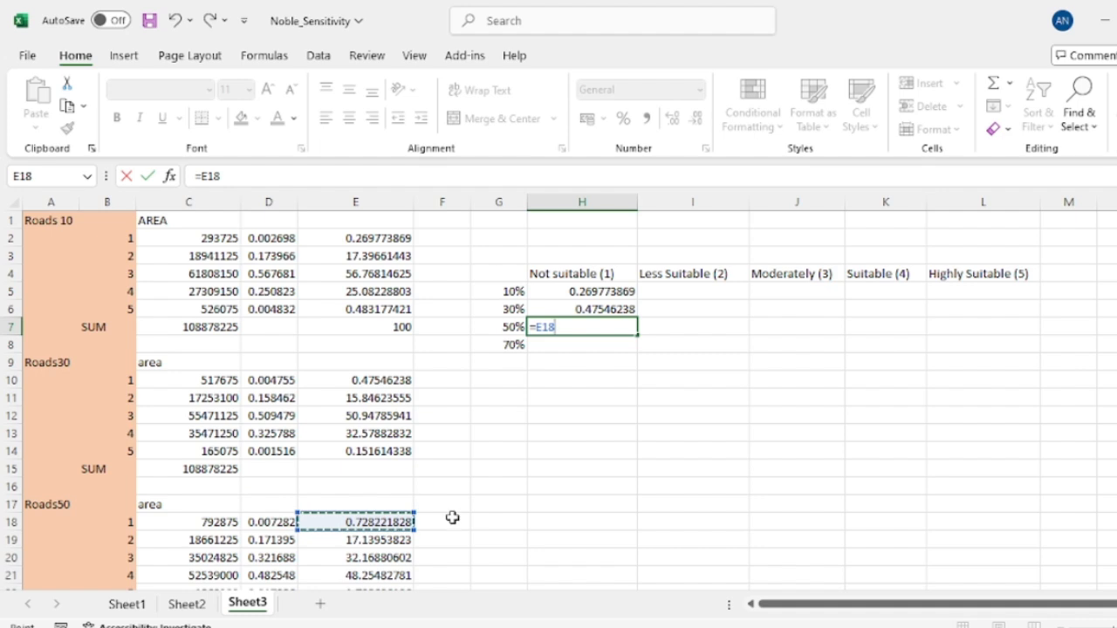
pyautogui.press('Return')
pyautogui.write('=')
pyautogui.scroll(-2, 320, 509)
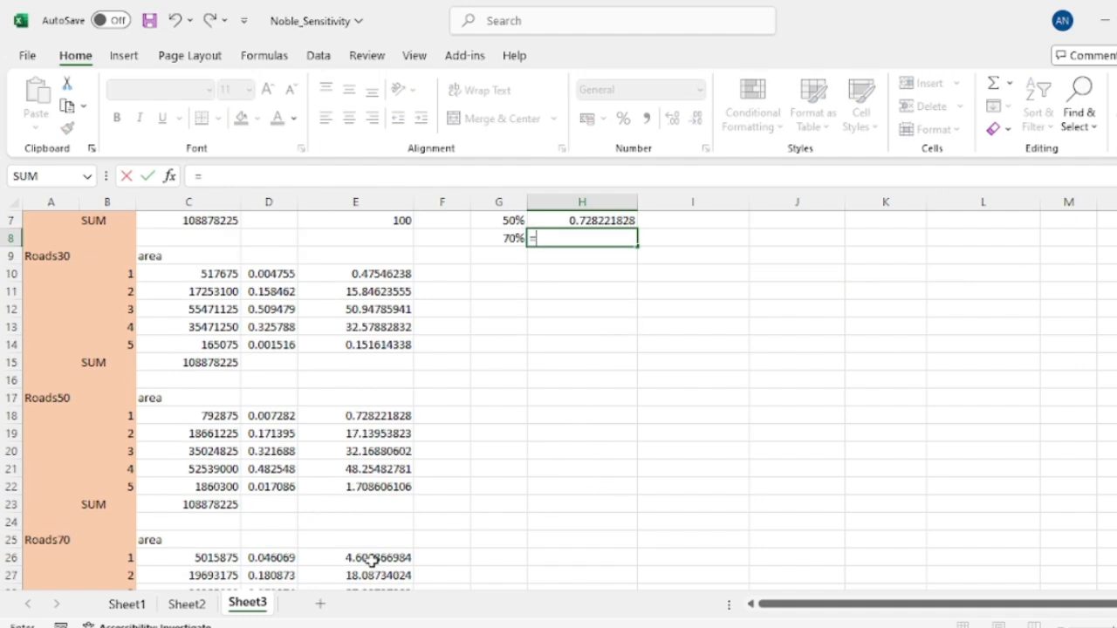
pyautogui.click(370, 558)
pyautogui.press('Return')
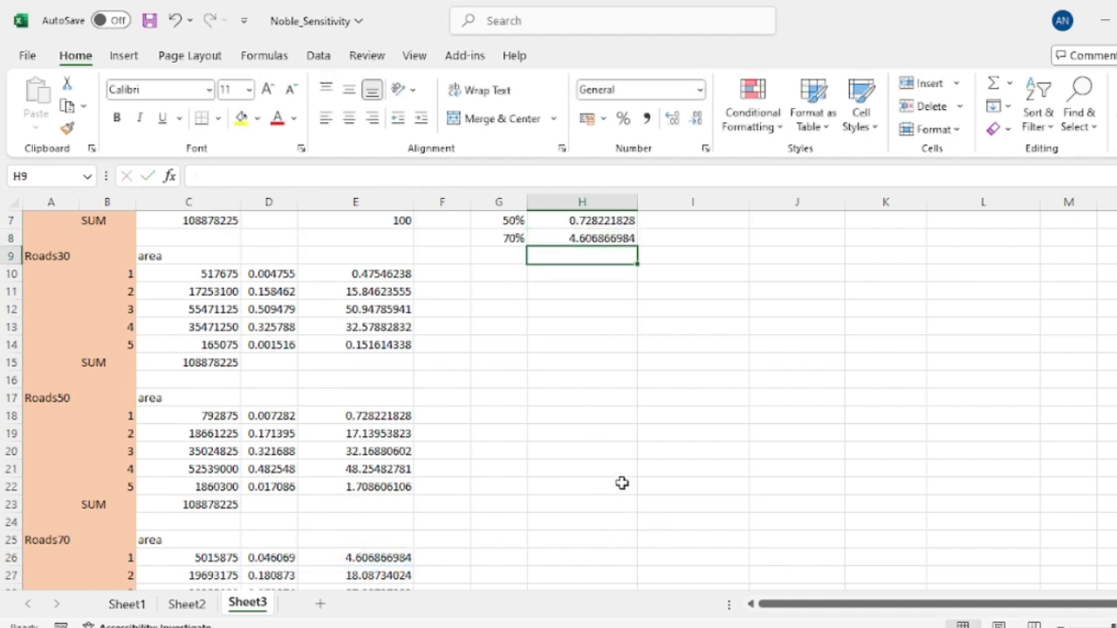
# Link the Less Suitable (2) percentages for the 10% and 30% weightings with =E3 in I5 and =E11 in I6.
pyautogui.scroll(2, 621, 481)
pyautogui.click(708, 291)
pyautogui.write('=')
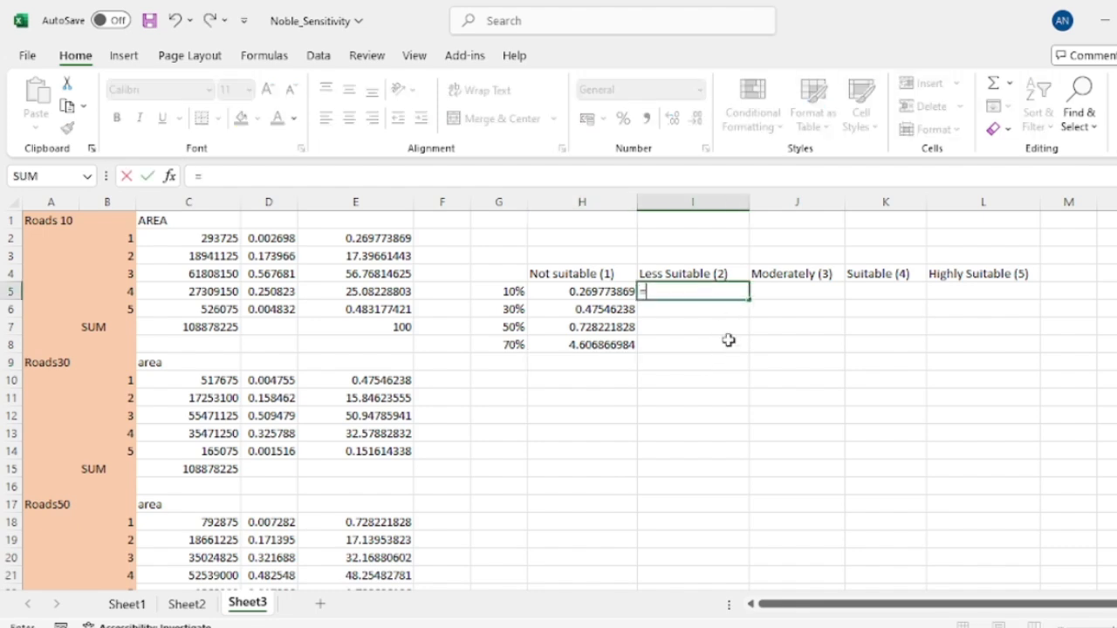
pyautogui.click(378, 257)
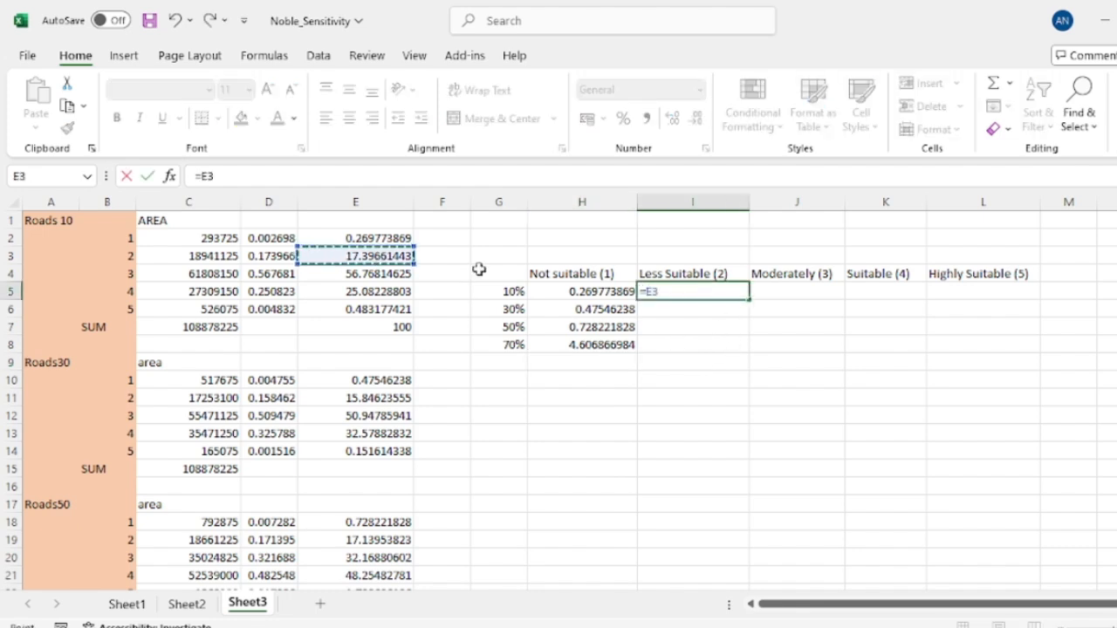
pyautogui.press('Return')
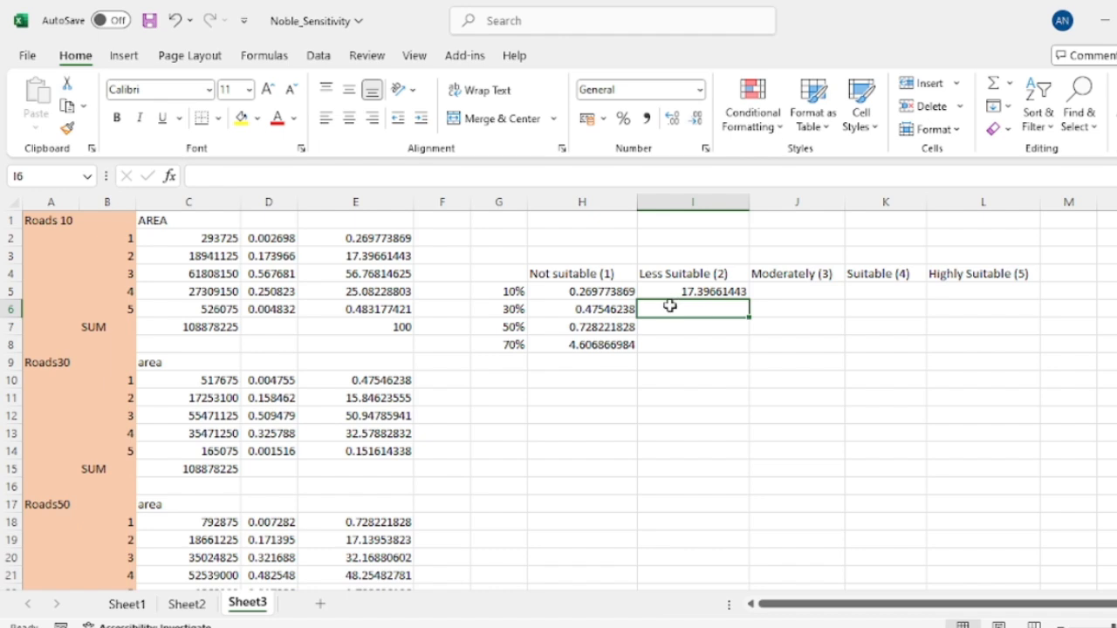
pyautogui.write('=')
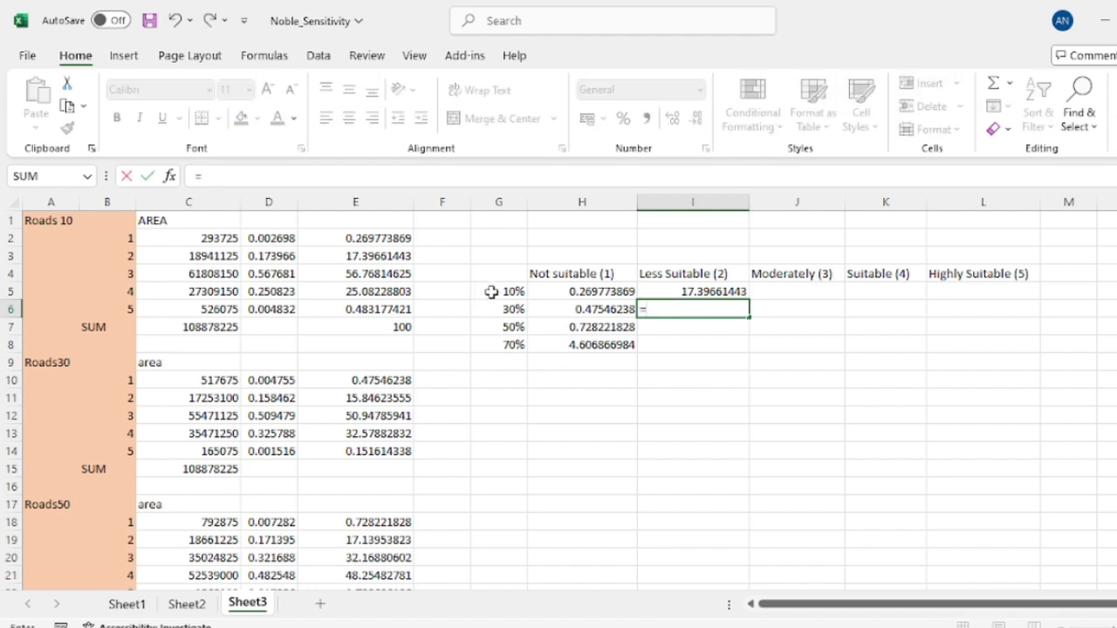
pyautogui.click(375, 398)
pyautogui.press('Return')
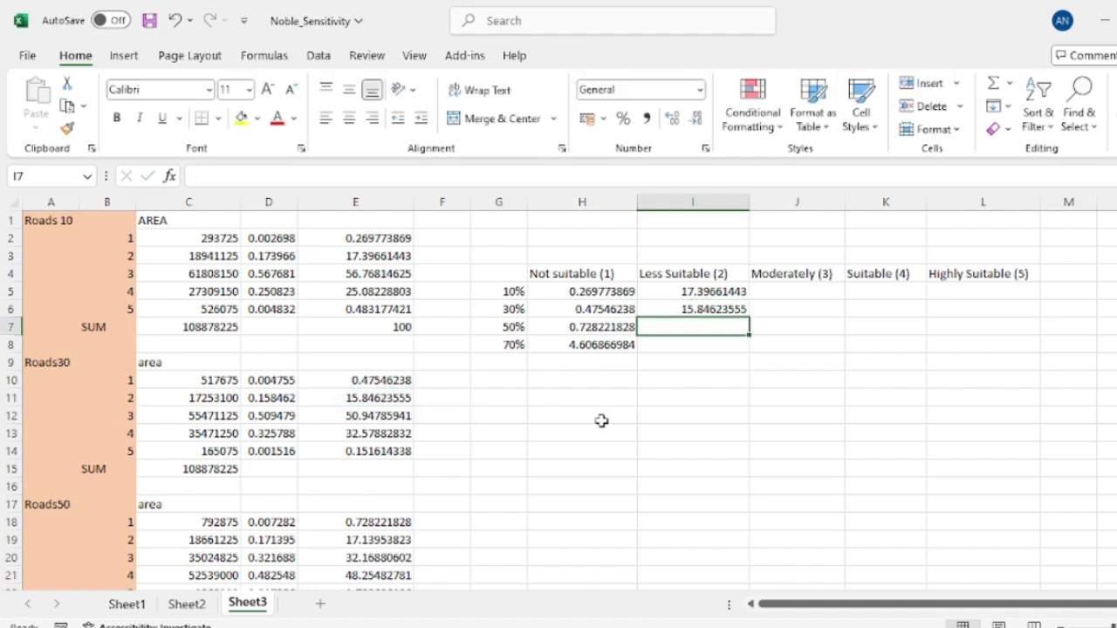
# Link the Less Suitable (2) percentages for the 50% and 70% weightings with =E19 in I7 and =E27 in I8.
pyautogui.write('=')
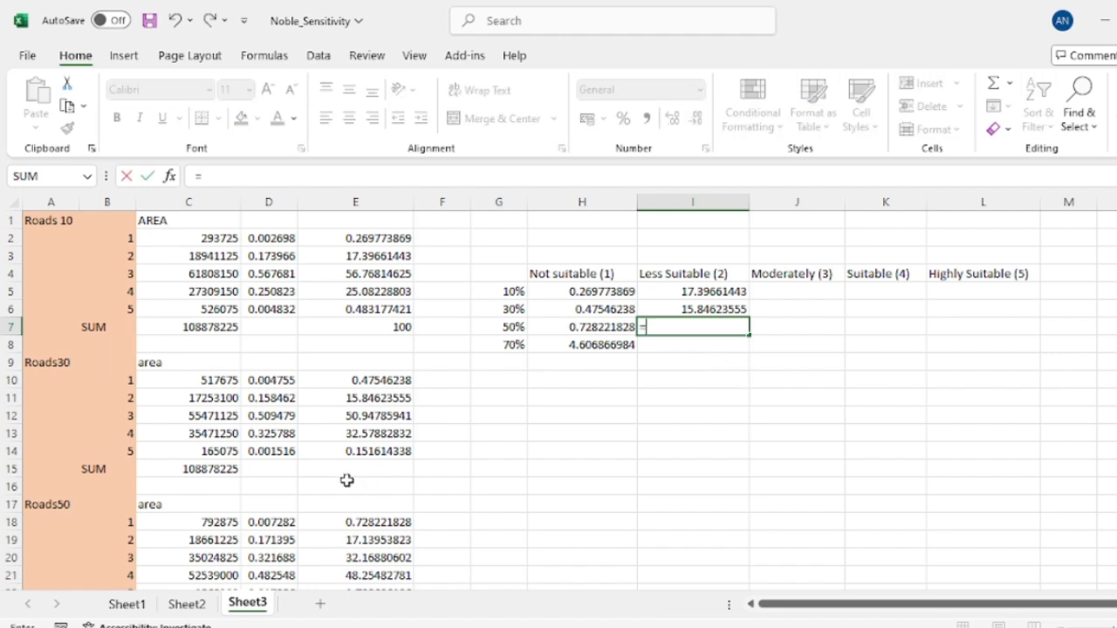
pyautogui.scroll(-2, 346, 476)
pyautogui.moveTo(107, 438); pyautogui.dragTo(327, 434)
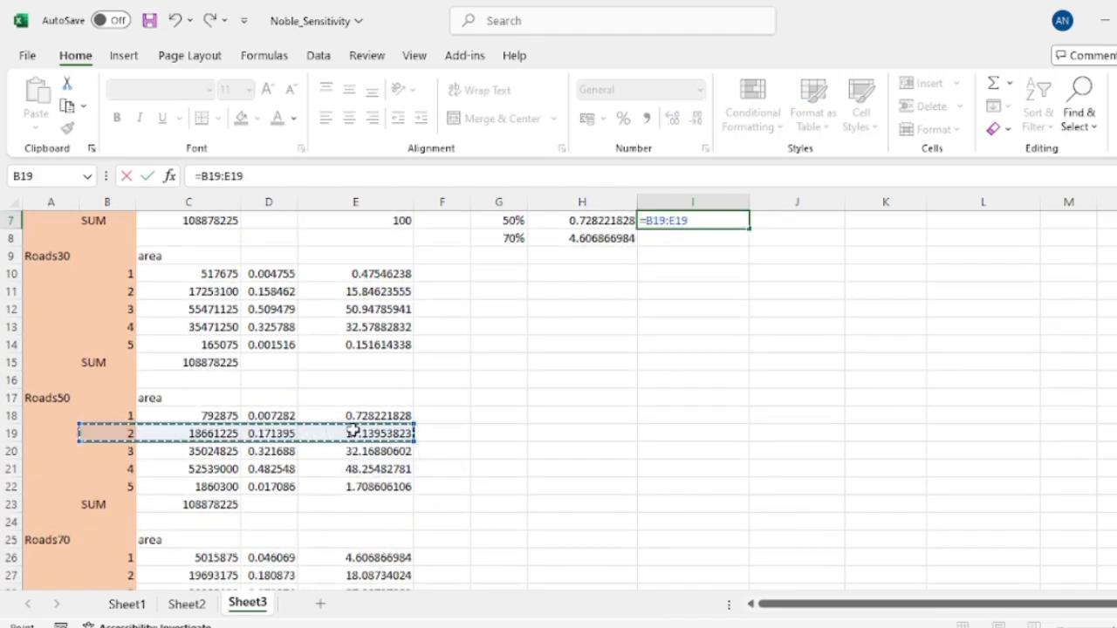
pyautogui.click(357, 434)
pyautogui.press('Return')
pyautogui.scroll(2, 653, 386)
pyautogui.write('=')
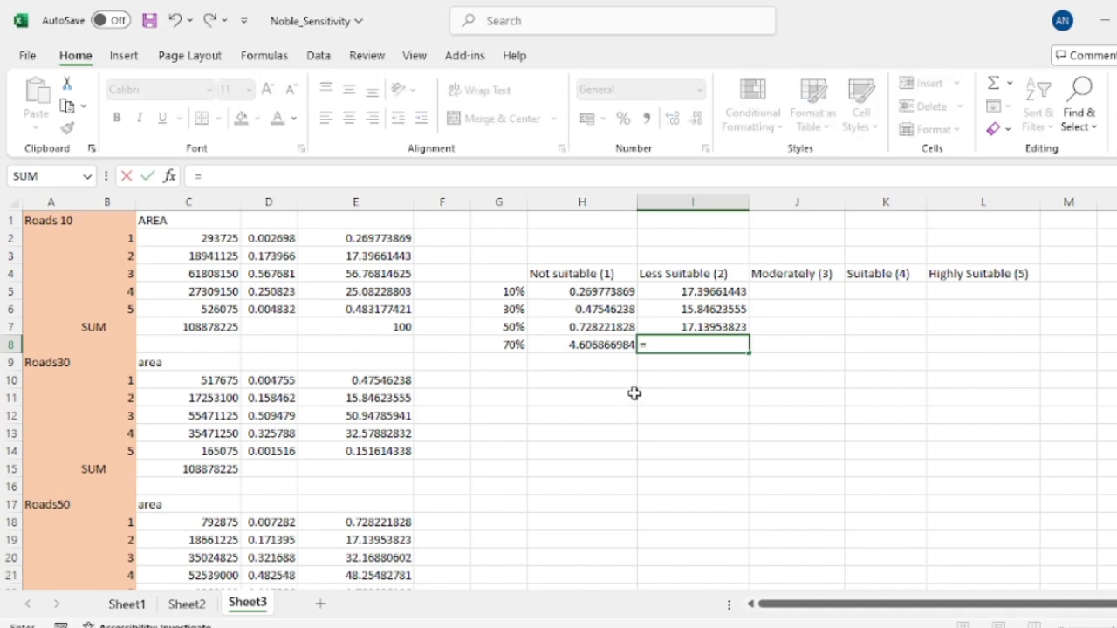
pyautogui.scroll(-2, 628, 393)
pyautogui.scroll(-3, 580, 387)
pyautogui.click(373, 417)
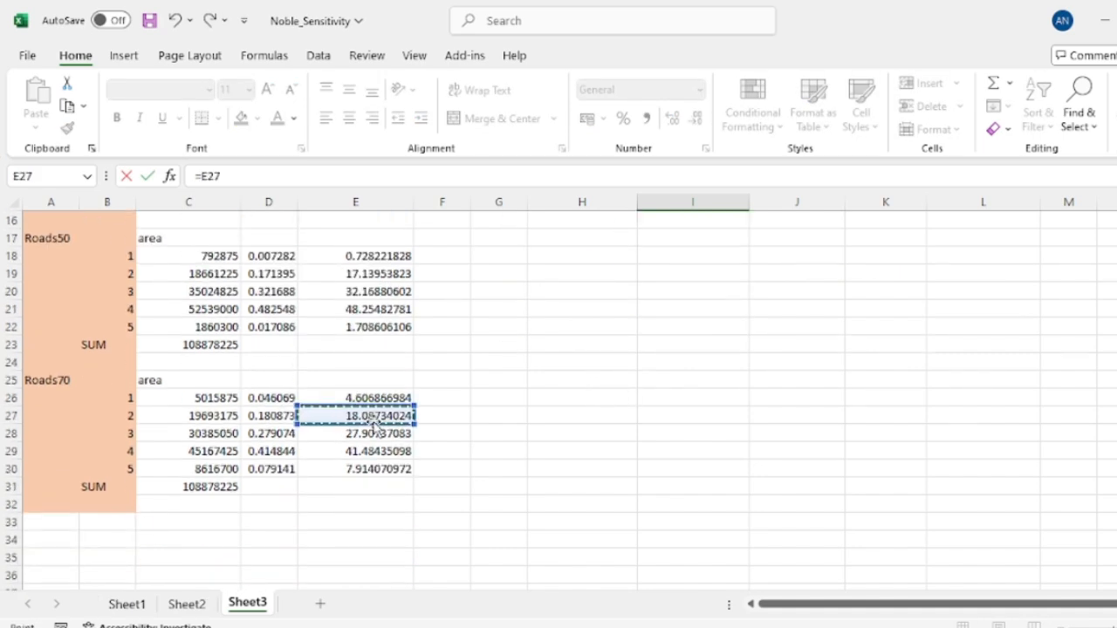
pyautogui.press('Return')
# Link the Moderately (3) percentages for the 10% and 30% weightings with =E4 in J5 and =E12 in J6.
pyautogui.click(785, 294)
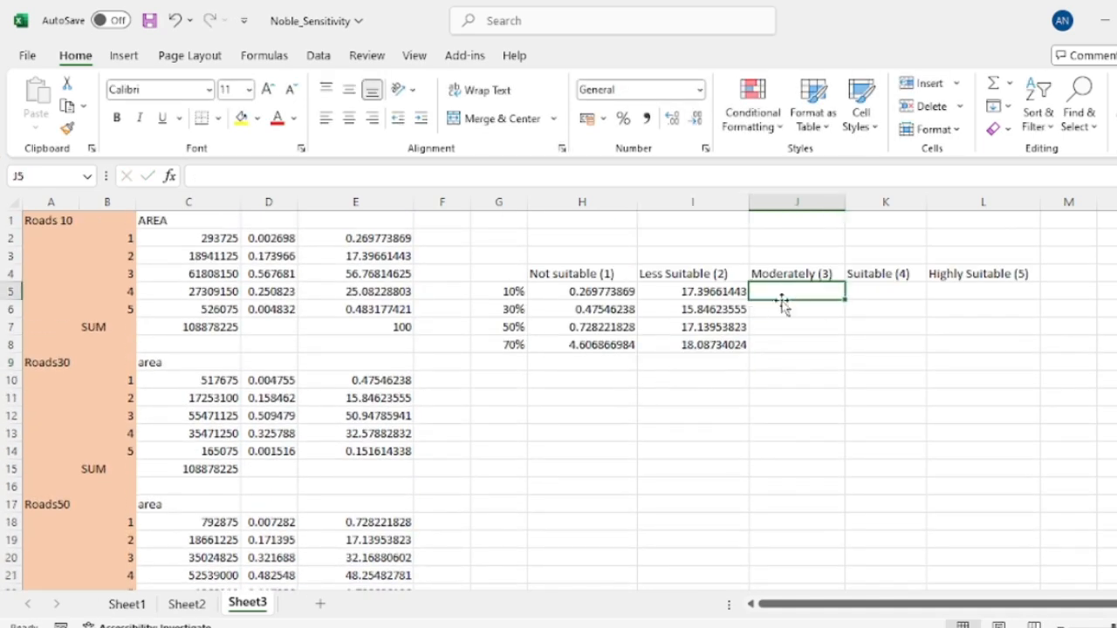
pyautogui.write('=')
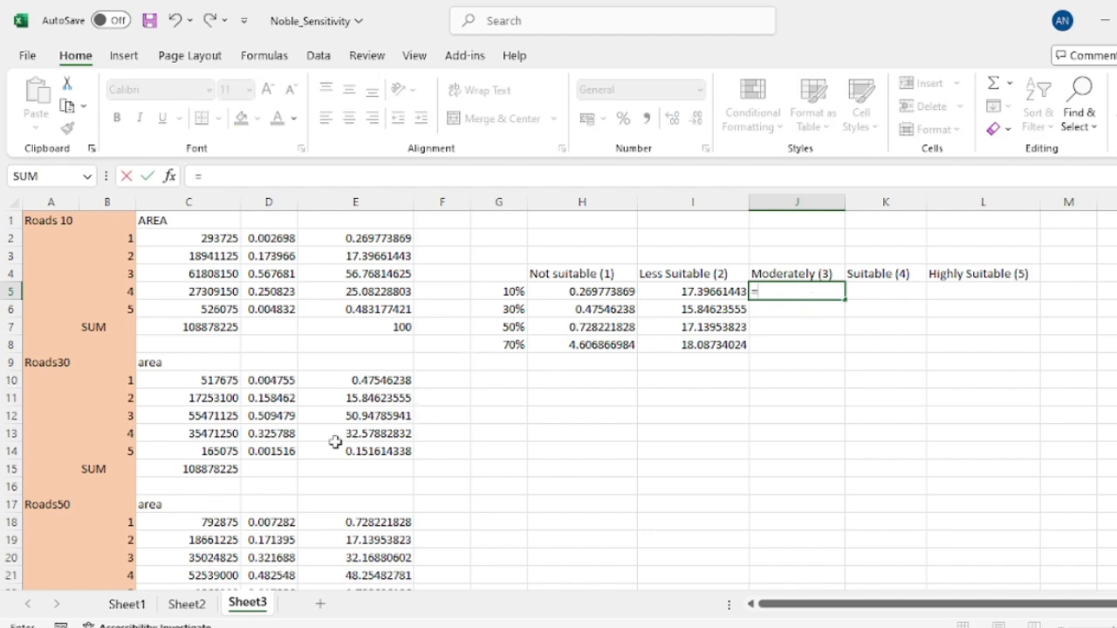
pyautogui.click(371, 276)
pyautogui.press('Return')
pyautogui.write('=')
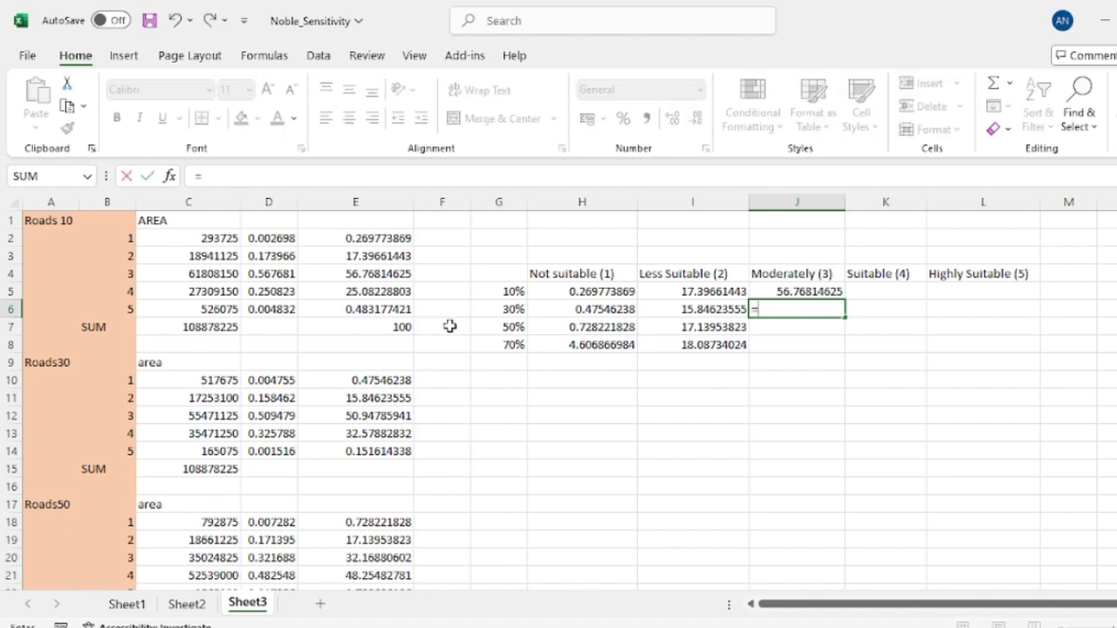
pyautogui.click(341, 416)
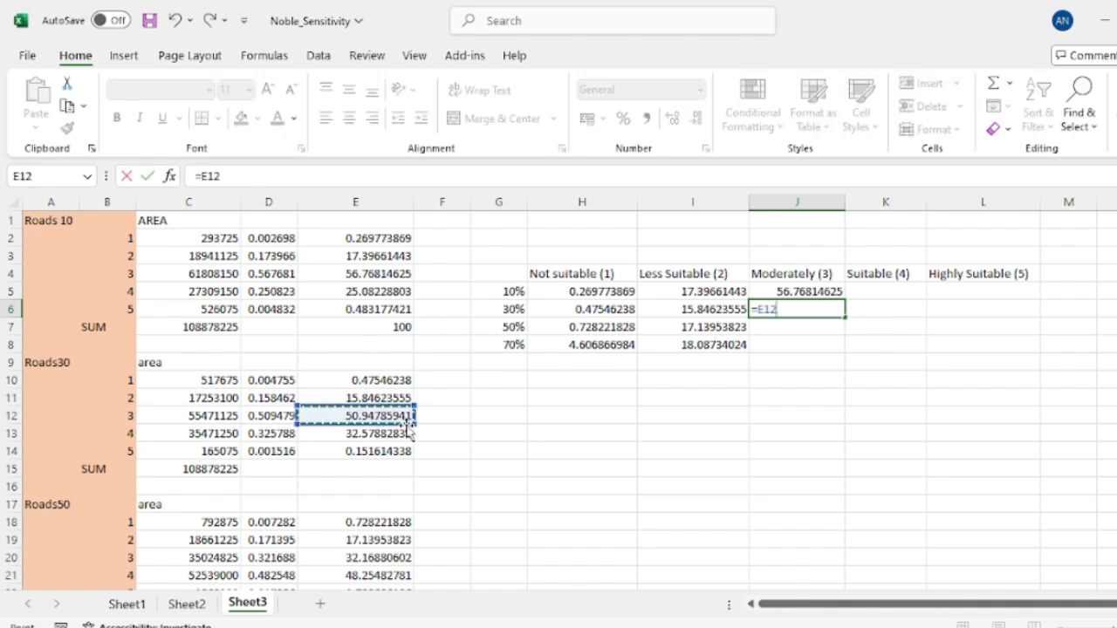
pyautogui.press('Return')
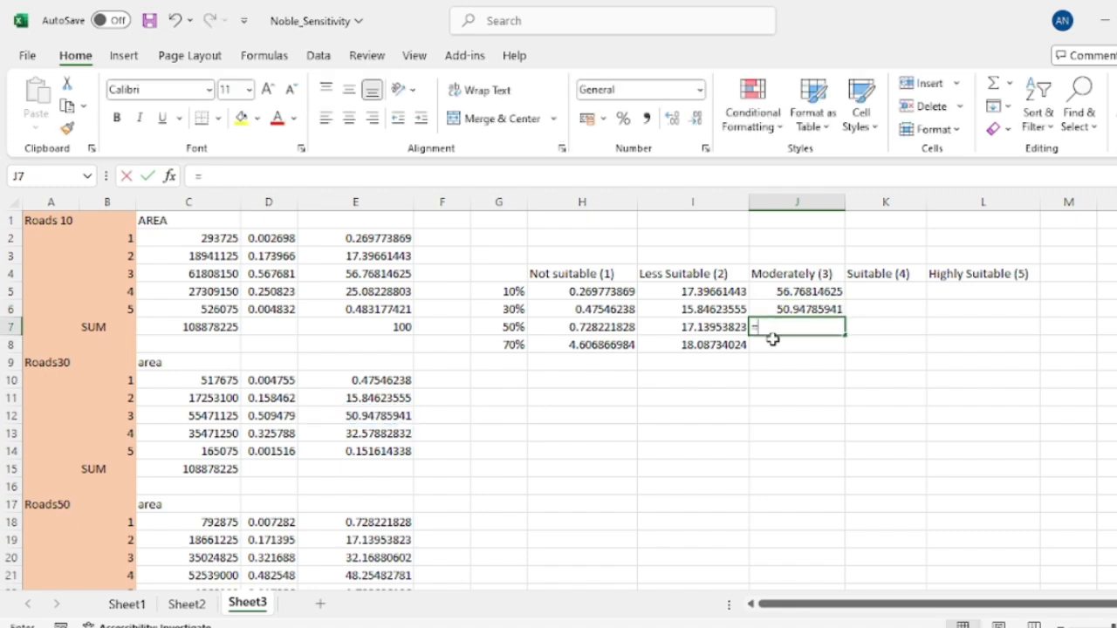
# Link the Moderately (3) percentages for the 50% and 70% weightings with =E20 in J7 and =E28 in J8.
pyautogui.write('=')
pyautogui.scroll(-1, 462, 433)
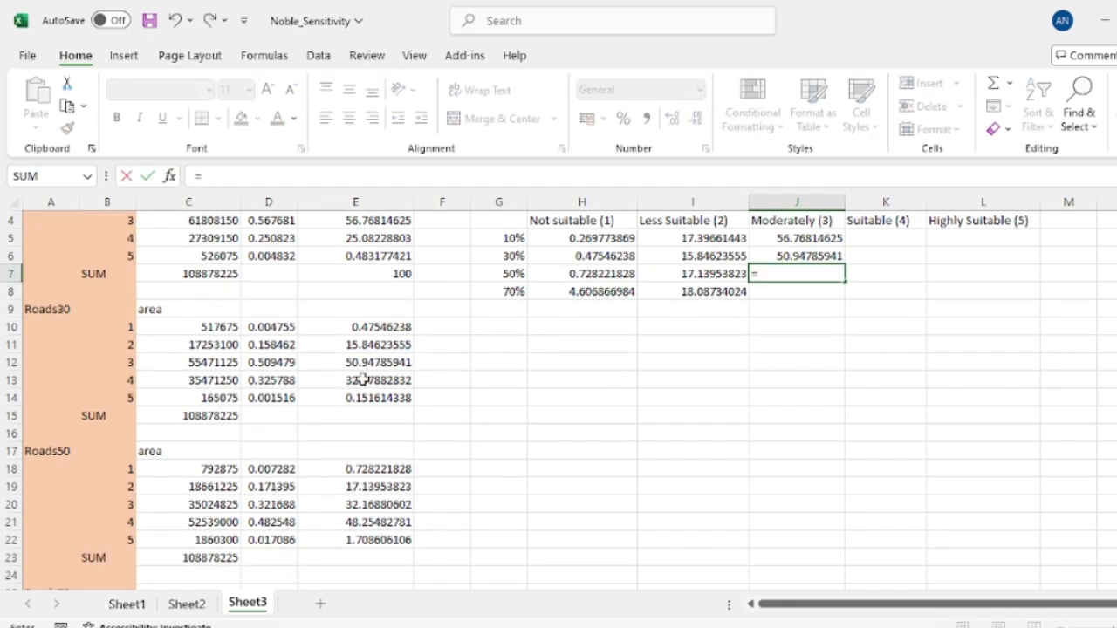
pyautogui.scroll(-3, 384, 390)
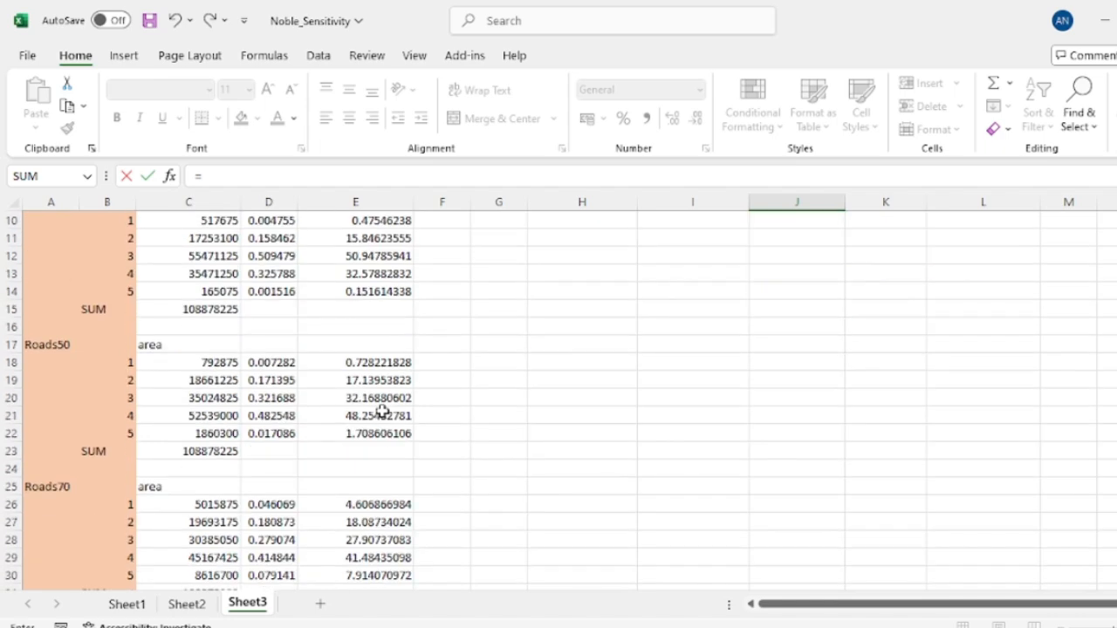
pyautogui.click(384, 347)
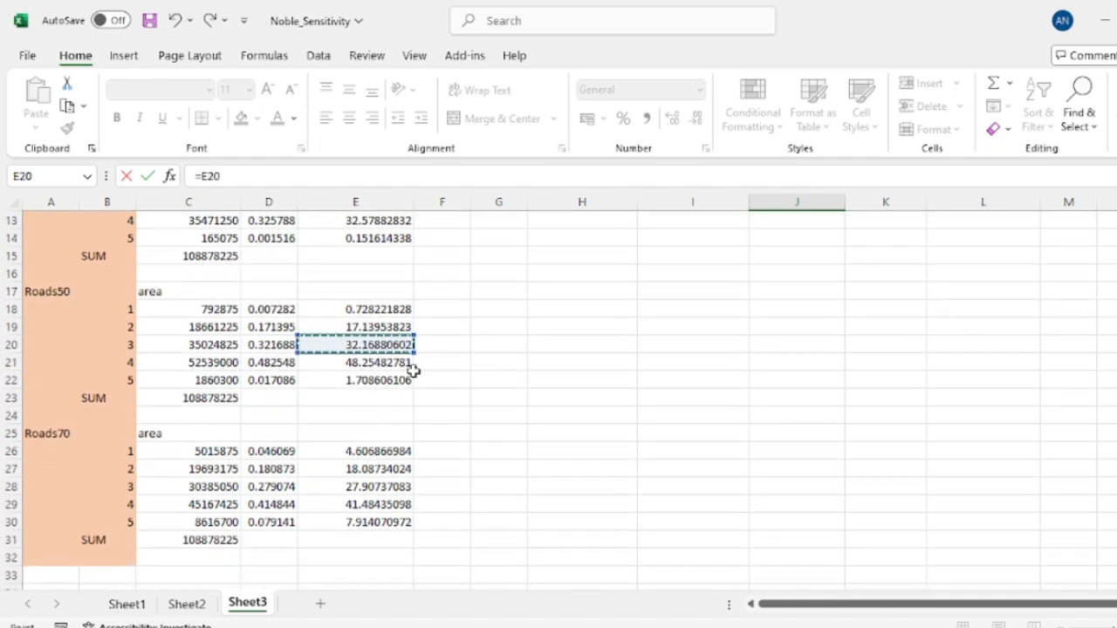
pyautogui.press('Return')
pyautogui.scroll(1, 828, 323)
pyautogui.write('=')
pyautogui.scroll(-4, 808, 342)
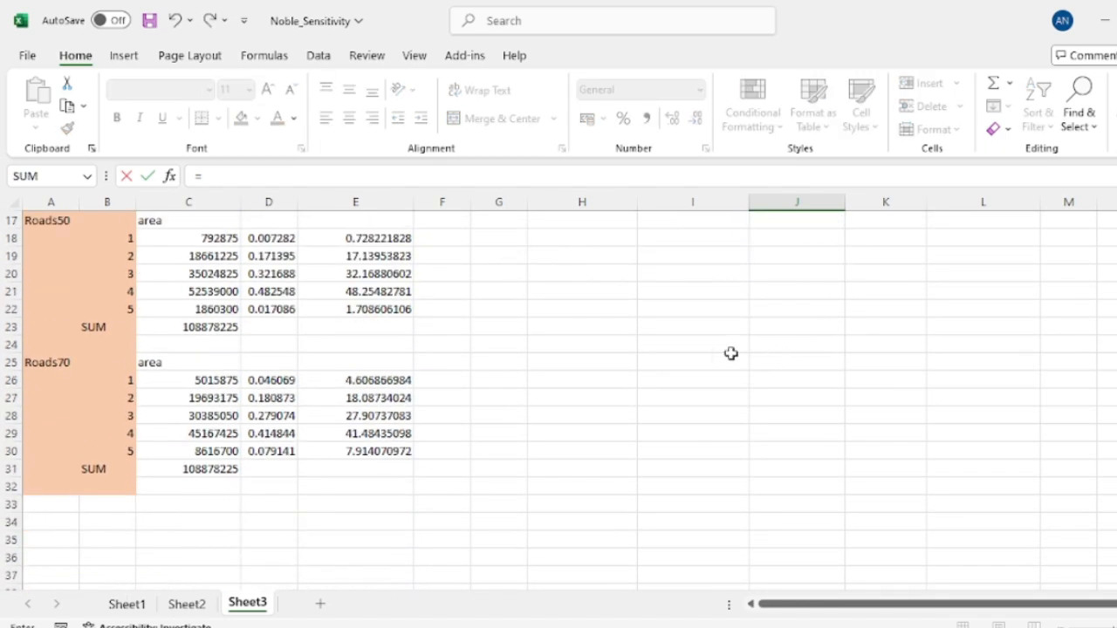
pyautogui.click(387, 416)
pyautogui.press('Return')
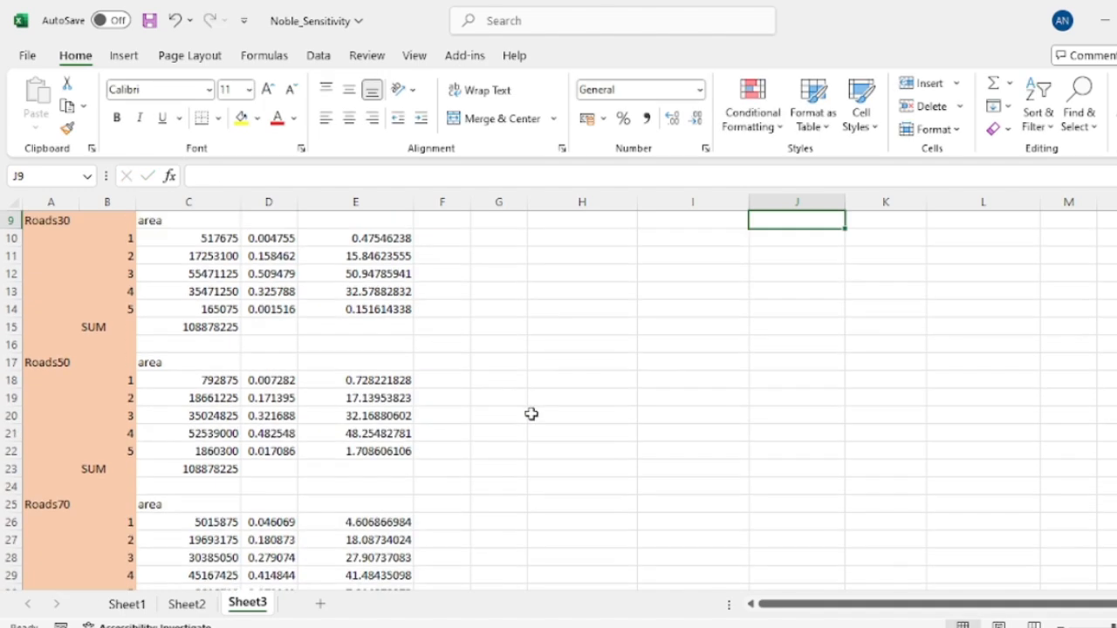
# Link the Suitable (4) percentages for the 10% and 30% weightings with =E5 in K5 and =E13 in K6.
pyautogui.scroll(3, 530, 414)
pyautogui.click(899, 279)
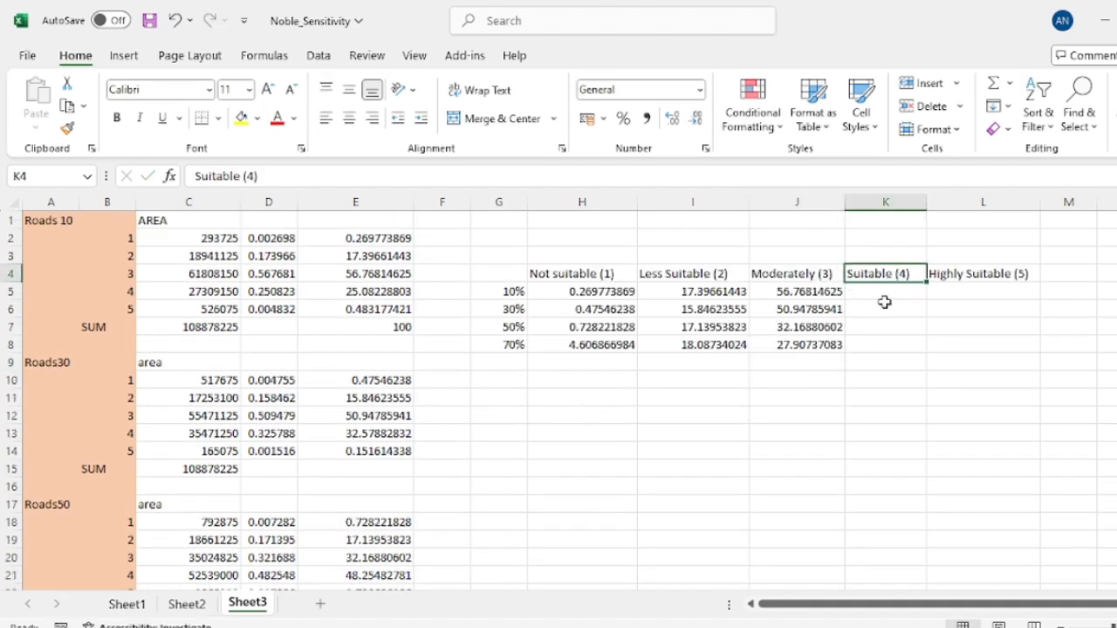
pyautogui.click(882, 297)
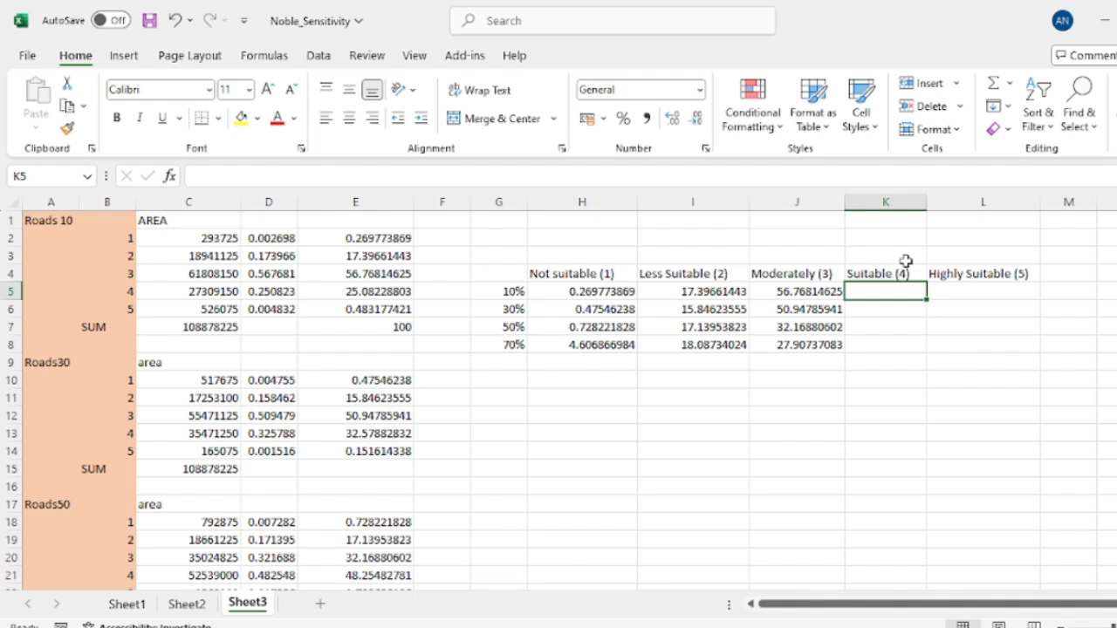
pyautogui.write('=')
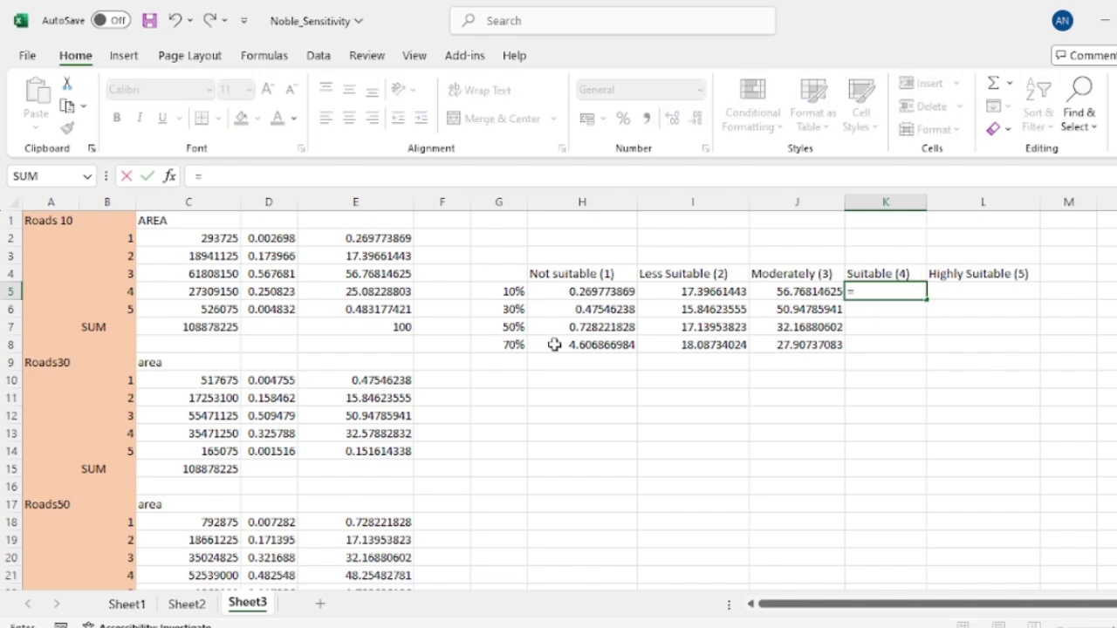
pyautogui.click(375, 290)
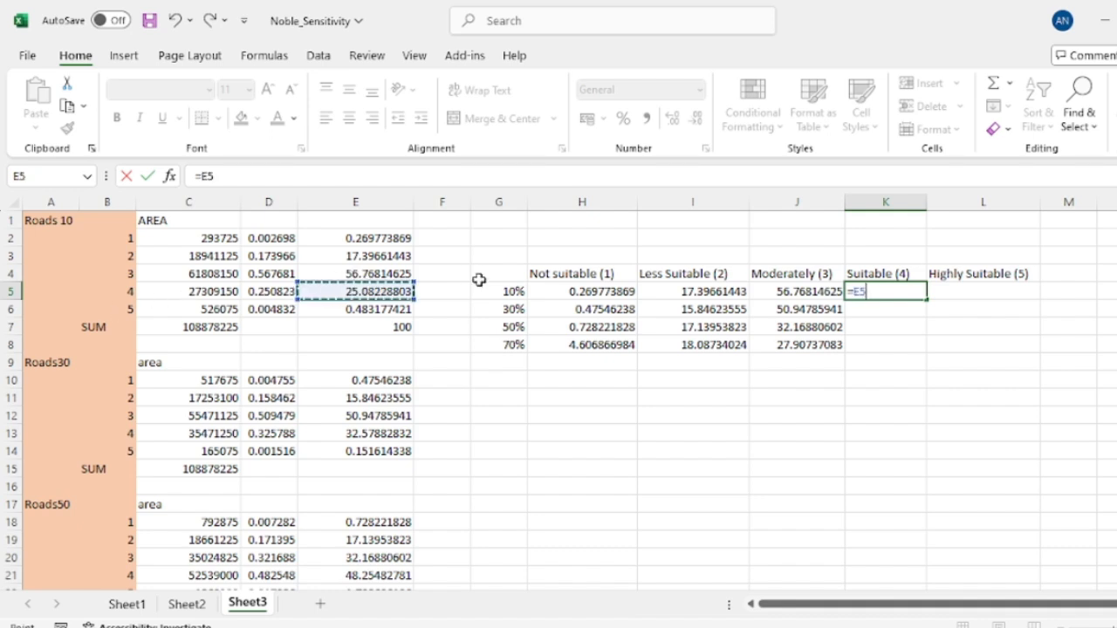
pyautogui.press('Return')
pyautogui.write('=')
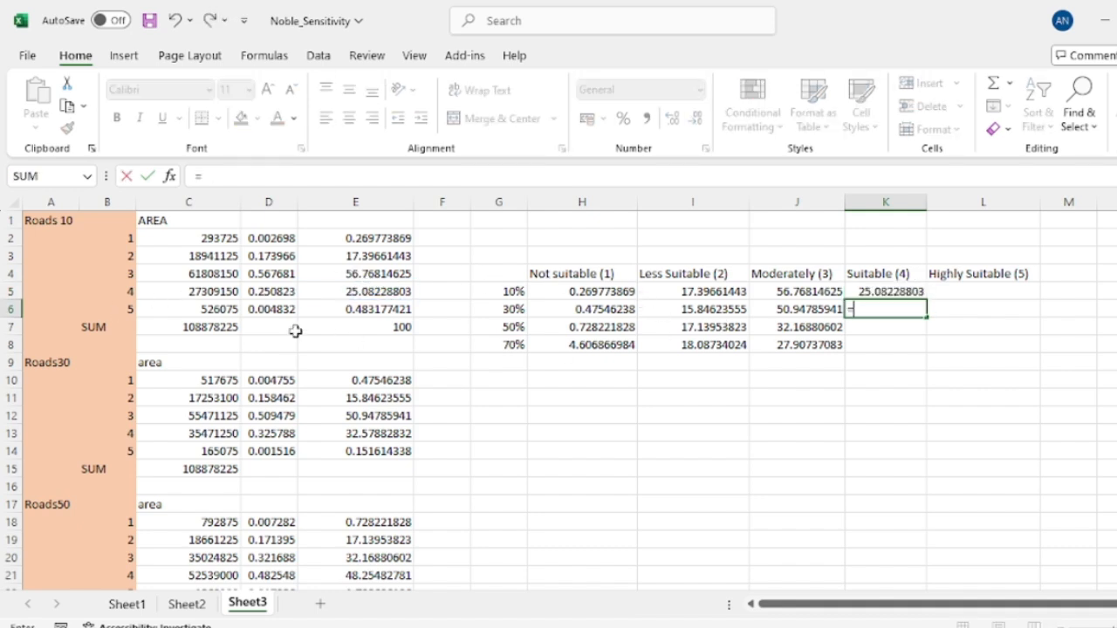
pyautogui.click(387, 437)
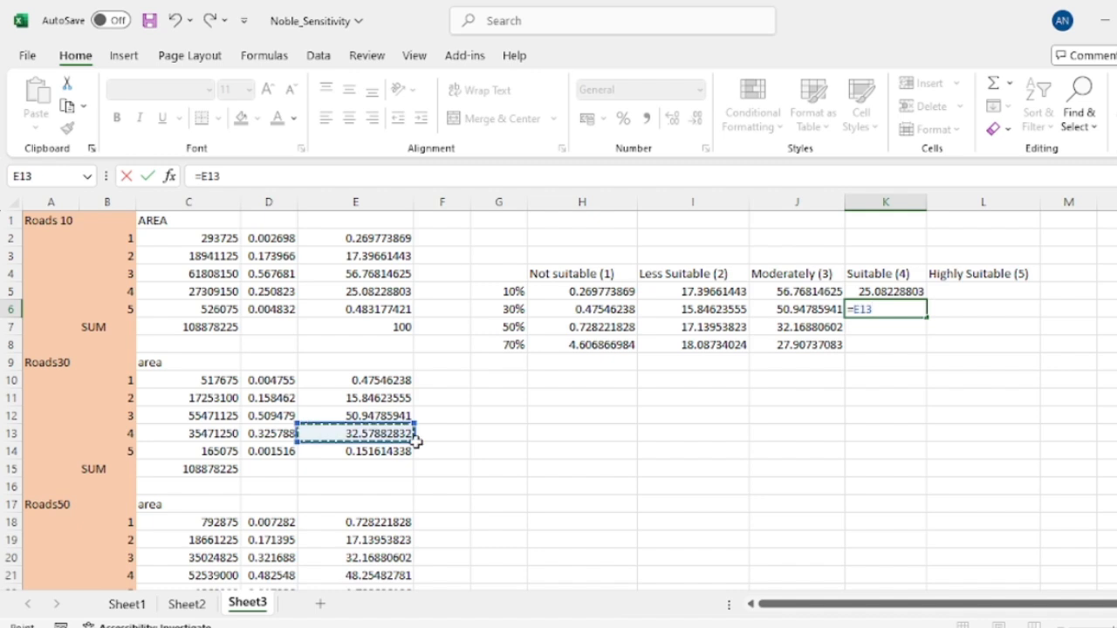
pyautogui.press('Return')
# Link the Suitable (4) percentages for the 50% and 70% weightings with =E21 in K7 and =E29 in K8.
pyautogui.scroll(-1, 341, 461)
pyautogui.write('=')
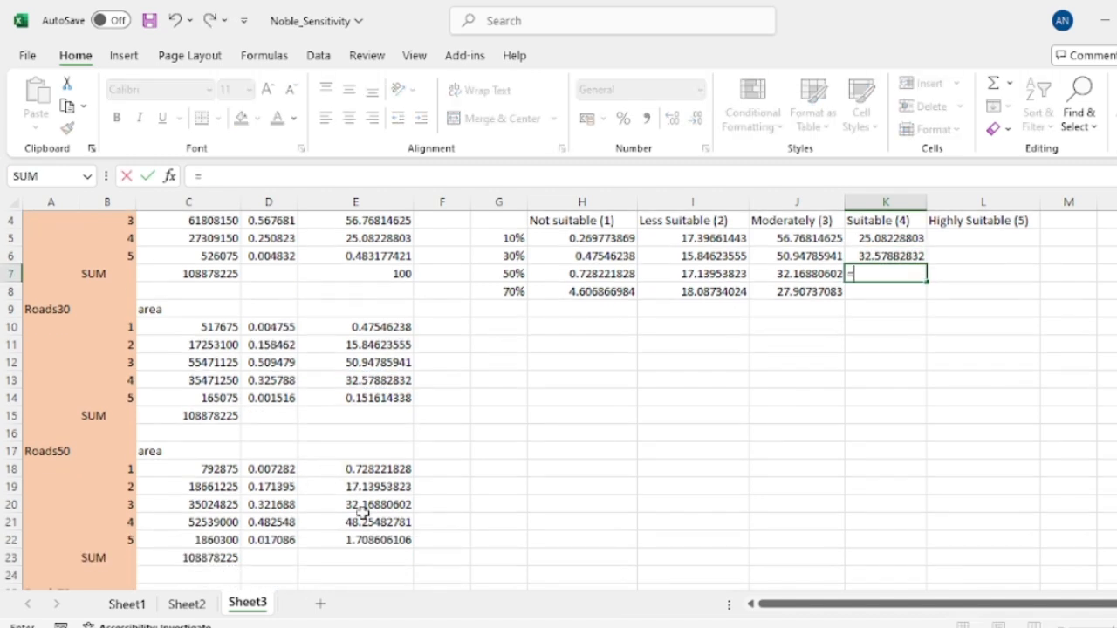
pyautogui.click(377, 522)
pyautogui.write('=')
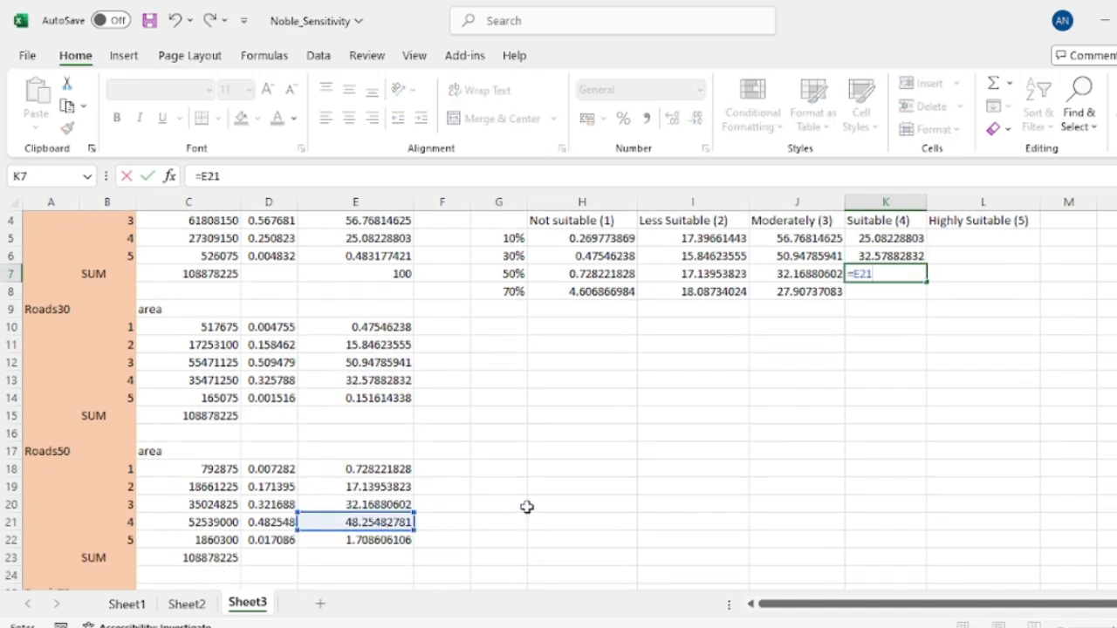
pyautogui.press('Return')
pyautogui.write('=')
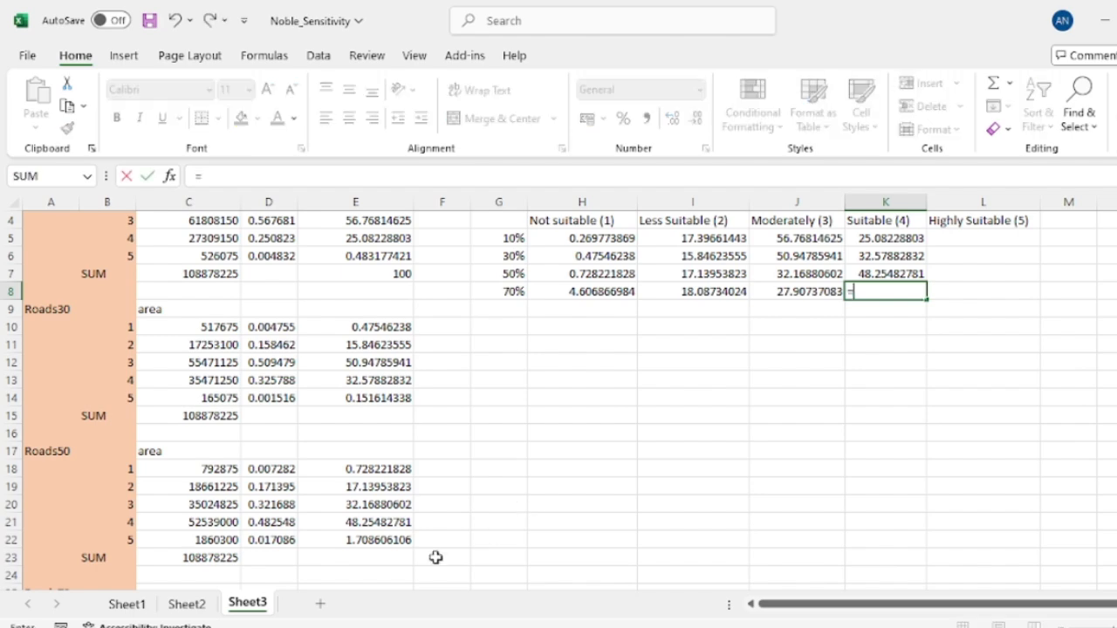
pyautogui.scroll(-3, 323, 481)
pyautogui.click(362, 513)
pyautogui.press('Return')
# Link the Highly Suitable (5) percentages for the 10% and 30% weightings with =E6 in L5 and =E14 in L6.
pyautogui.scroll(3, 723, 461)
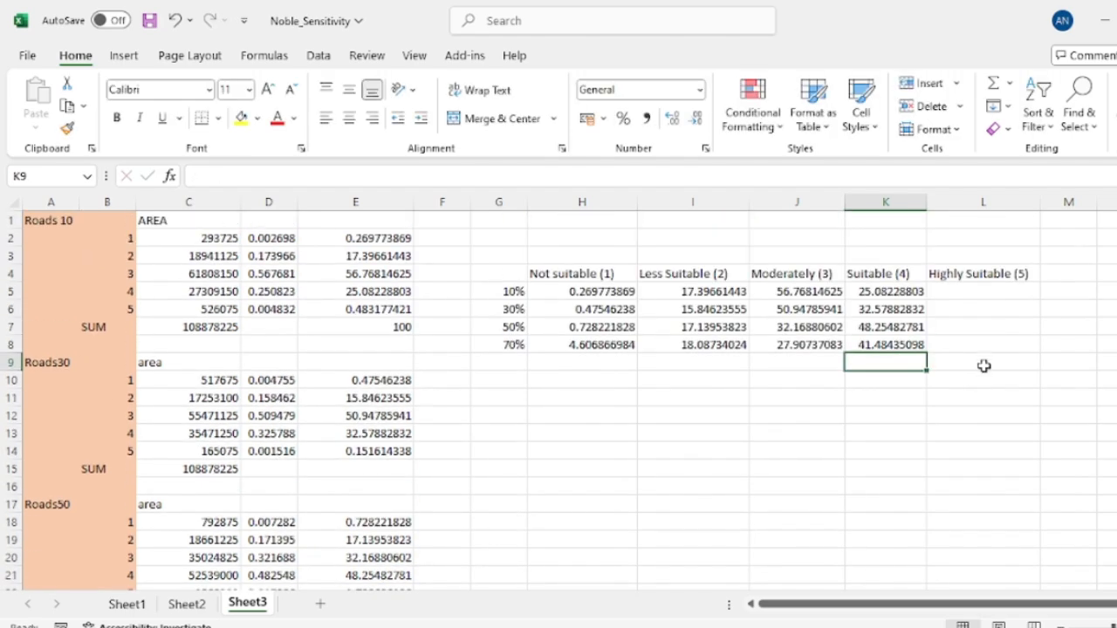
pyautogui.click(955, 294)
pyautogui.write('=')
pyautogui.click(384, 309)
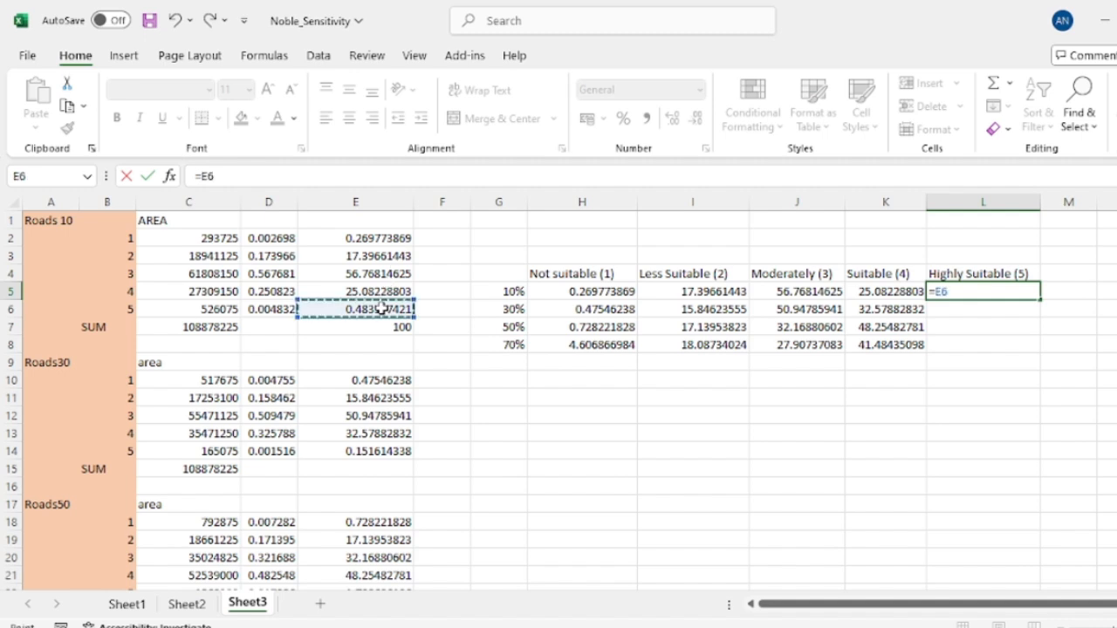
pyautogui.press('Return')
pyautogui.write('=')
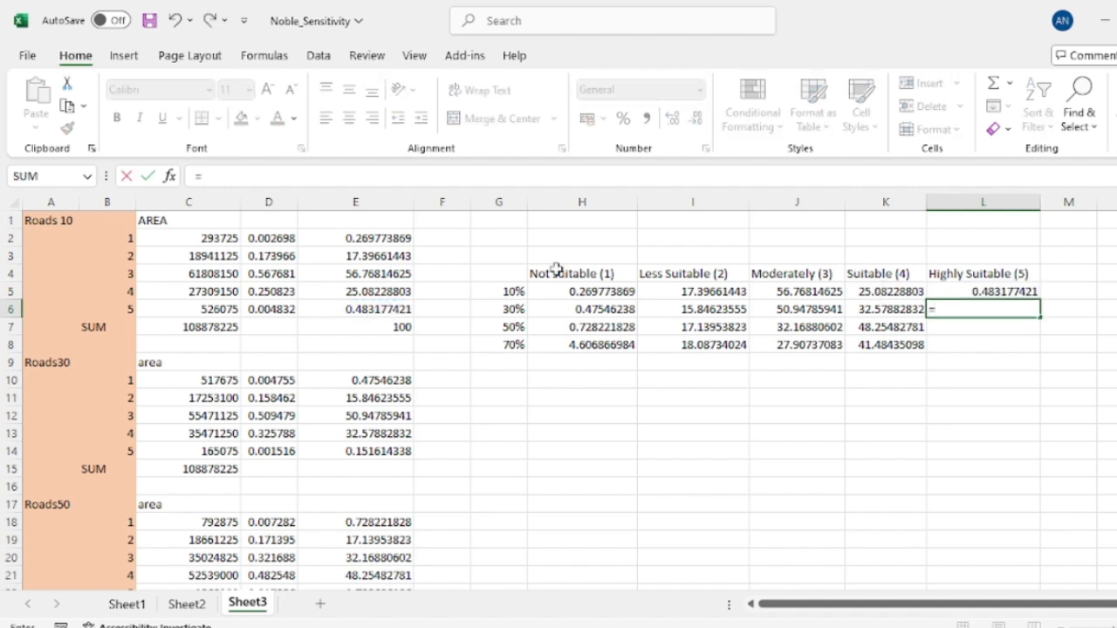
pyautogui.click(377, 451)
pyautogui.press('Return')
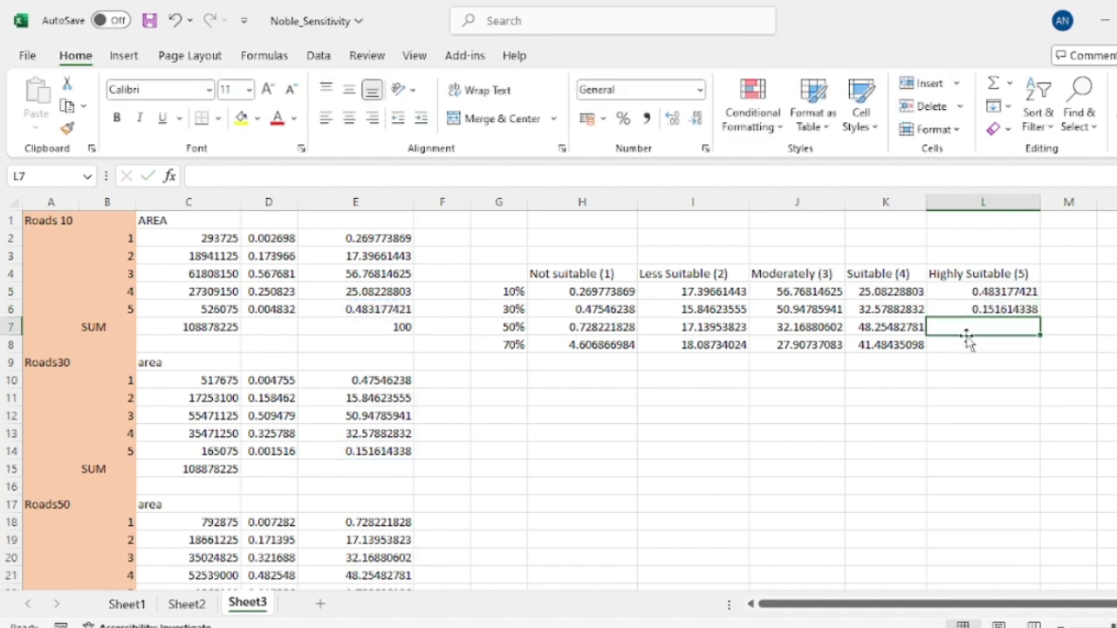
# Link the Highly Suitable (5) percentages for the 50% and 70% weightings with =E22 in L7 and =E30 in L8.
pyautogui.write('=')
pyautogui.scroll(-2, 383, 487)
pyautogui.click(384, 487)
pyautogui.press('Return')
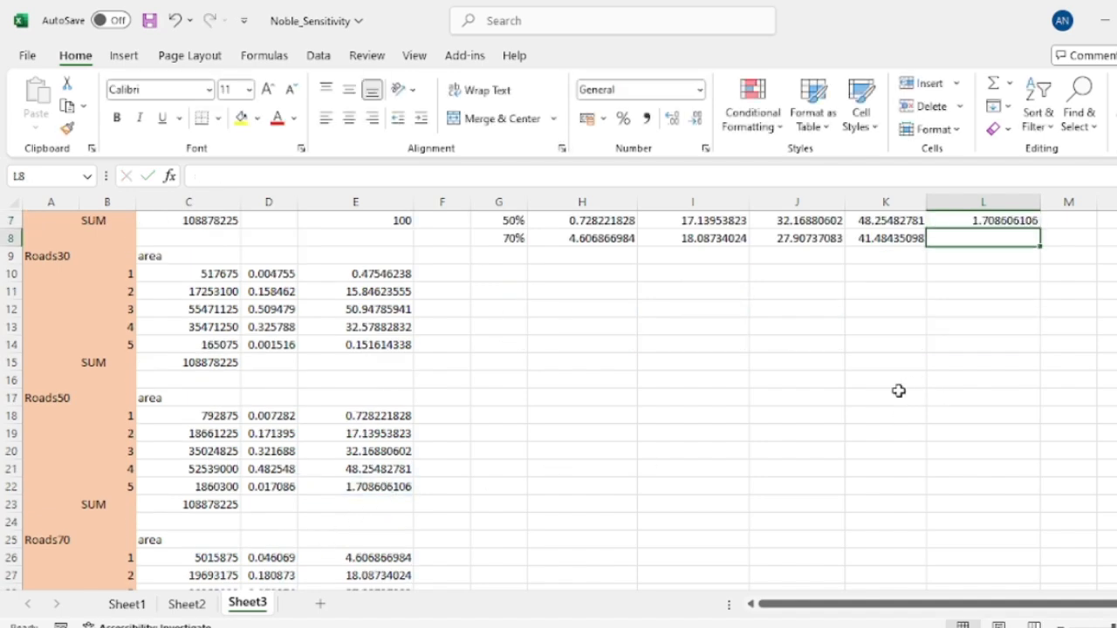
pyautogui.write('=')
pyautogui.scroll(-2, 398, 511)
pyautogui.click(392, 519)
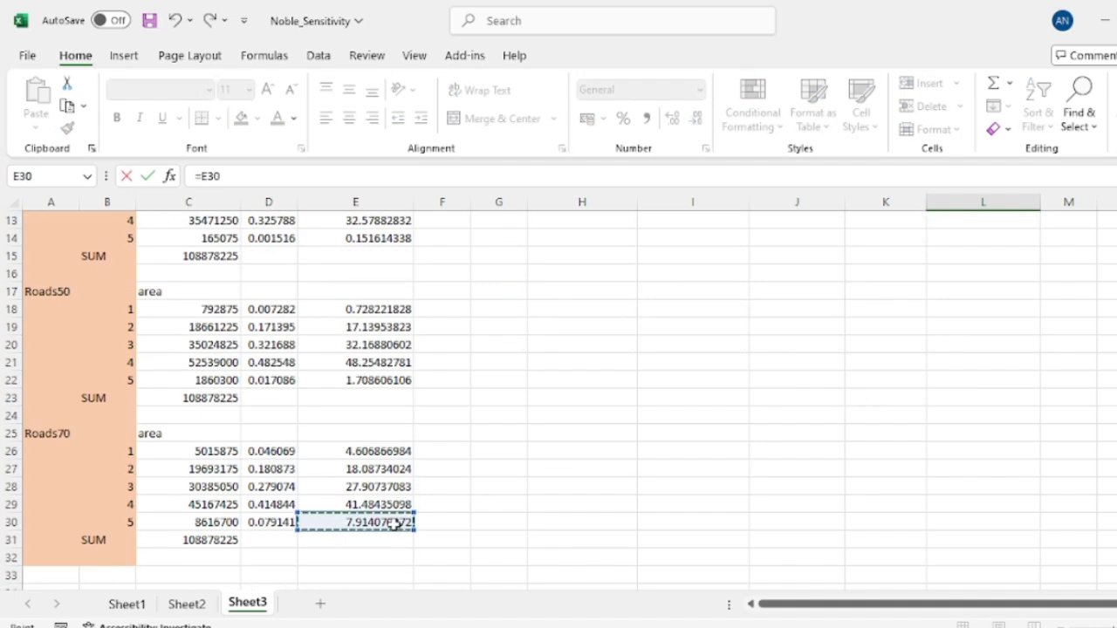
pyautogui.press('Return')
pyautogui.scroll(3, 752, 390)
pyautogui.click(741, 380)
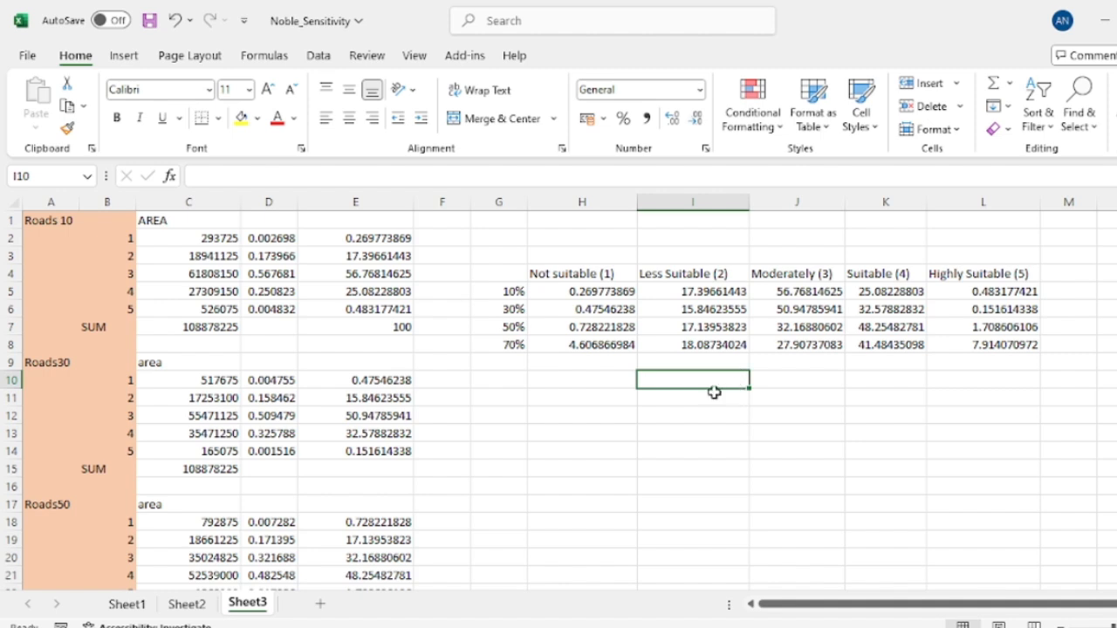
# Insert a clustered column chart from the suitability summary table in G4:L8, including its headers and weightings.
pyautogui.moveTo(593, 291); pyautogui.dragTo(1025, 343)
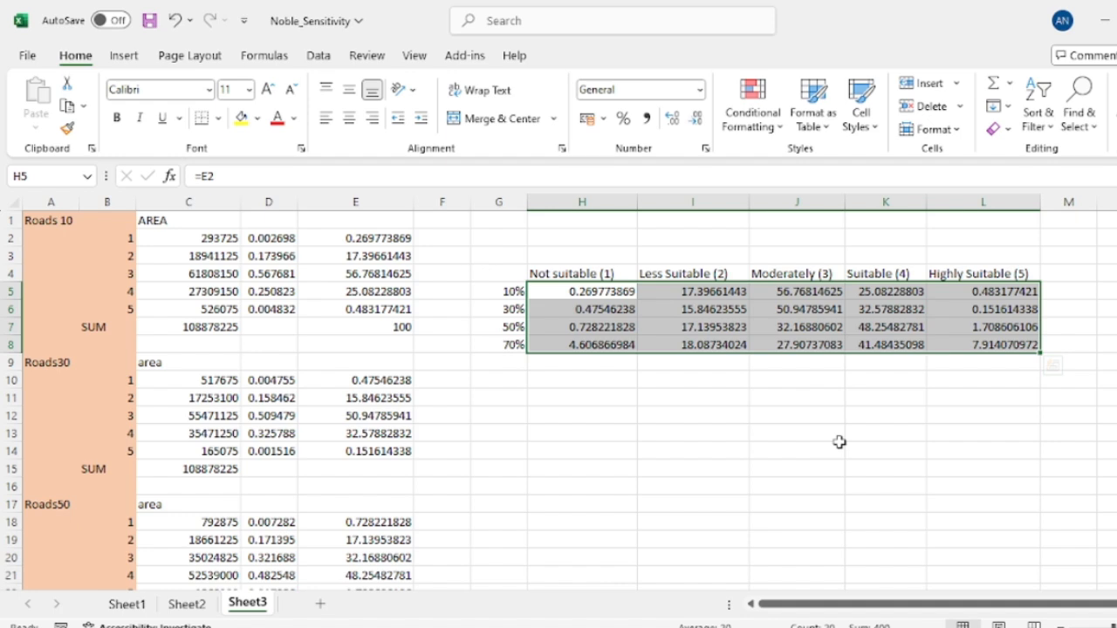
pyautogui.click(578, 411)
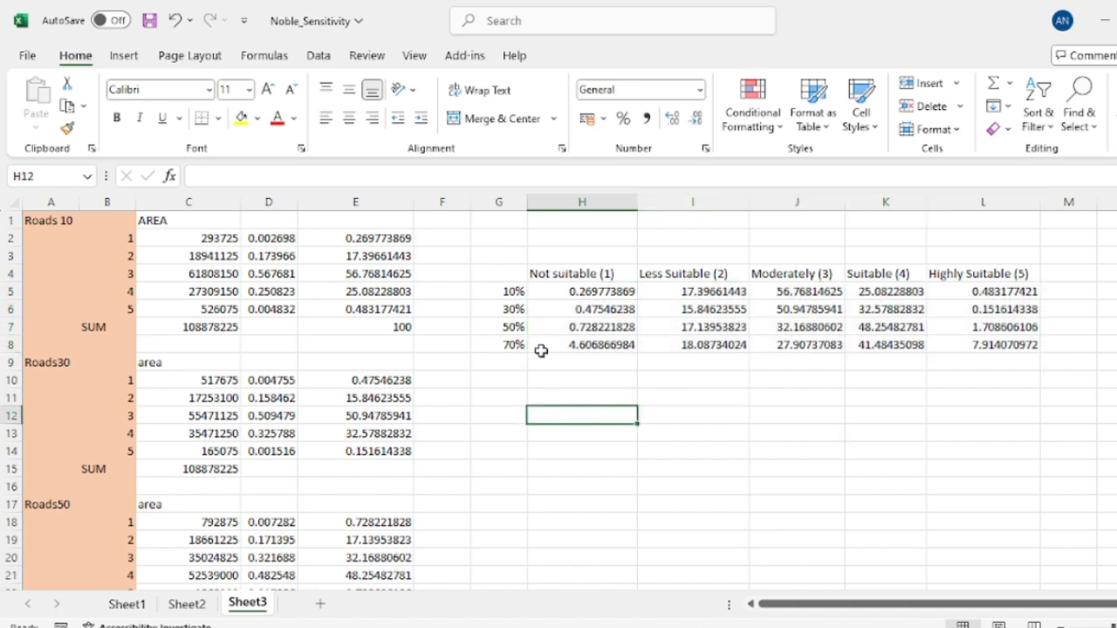
pyautogui.moveTo(505, 277); pyautogui.dragTo(1040, 350)
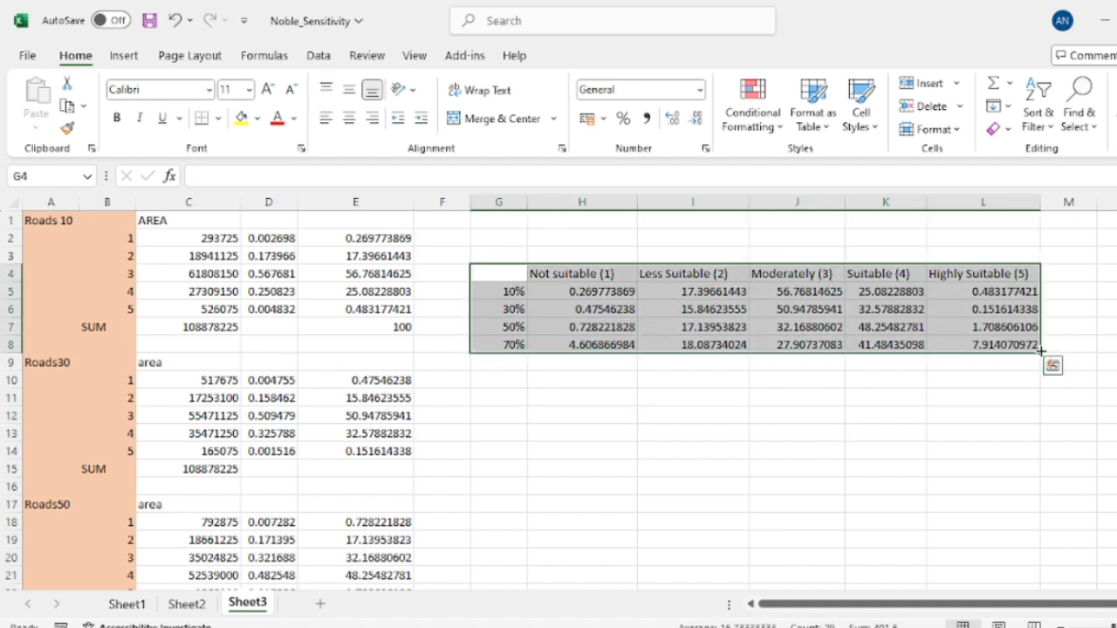
pyautogui.hotkey('alt', 'F1')
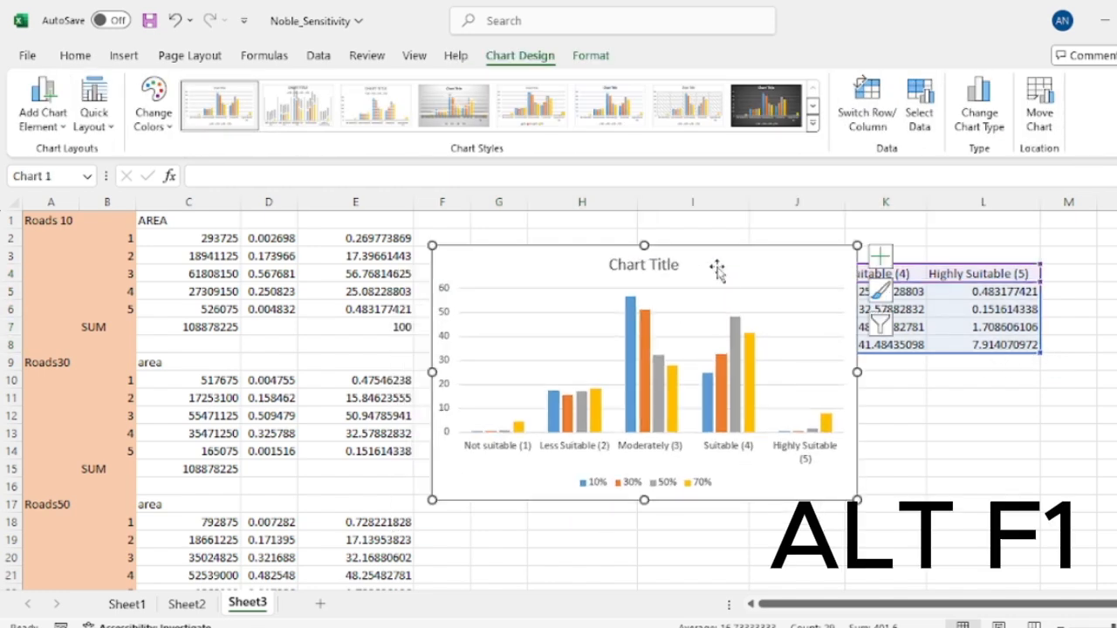
pyautogui.moveTo(677, 299); pyautogui.dragTo(716, 271)
# Change the chart type to Line, using the variant with the weightings along the horizontal axis and one line per suitability class.
pyautogui.click(973, 122)
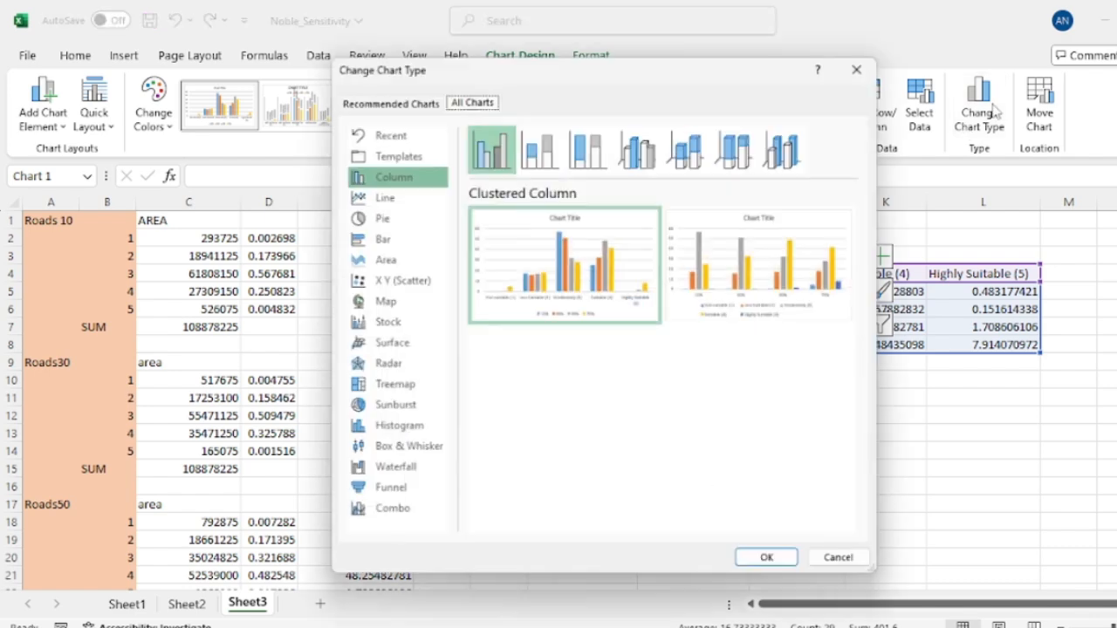
pyautogui.click(380, 197)
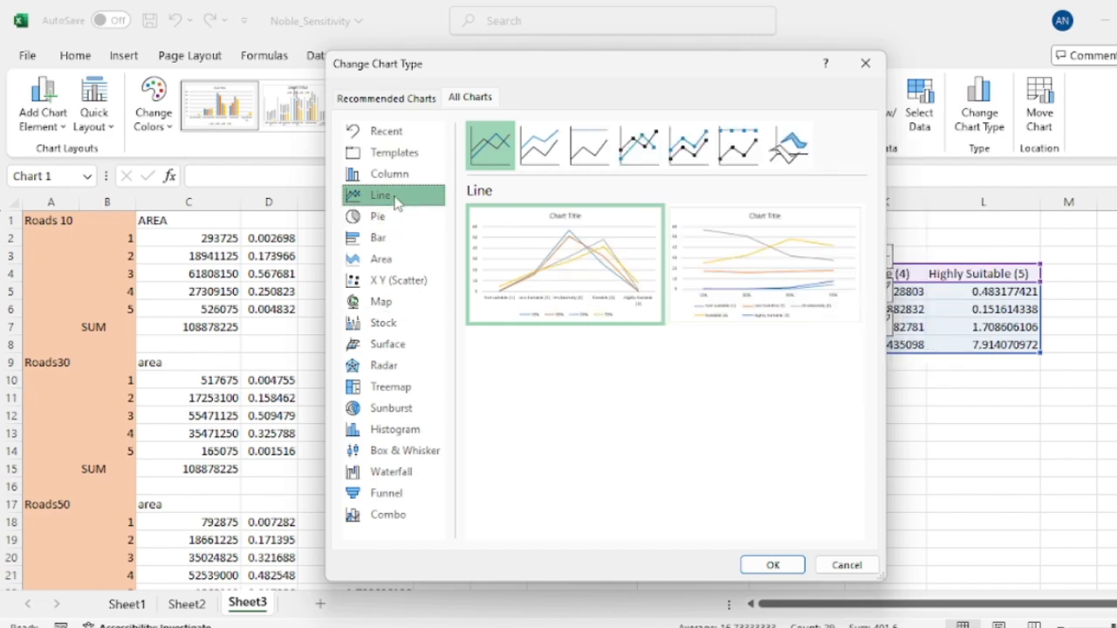
pyautogui.moveTo(774, 294)
pyautogui.click(792, 260)
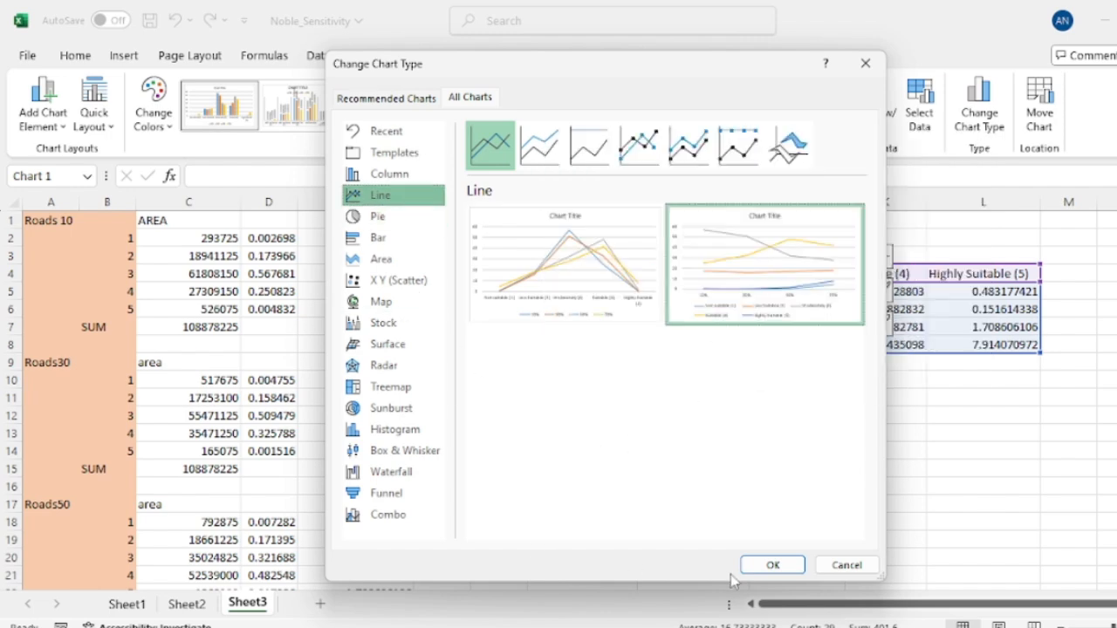
pyautogui.click(781, 565)
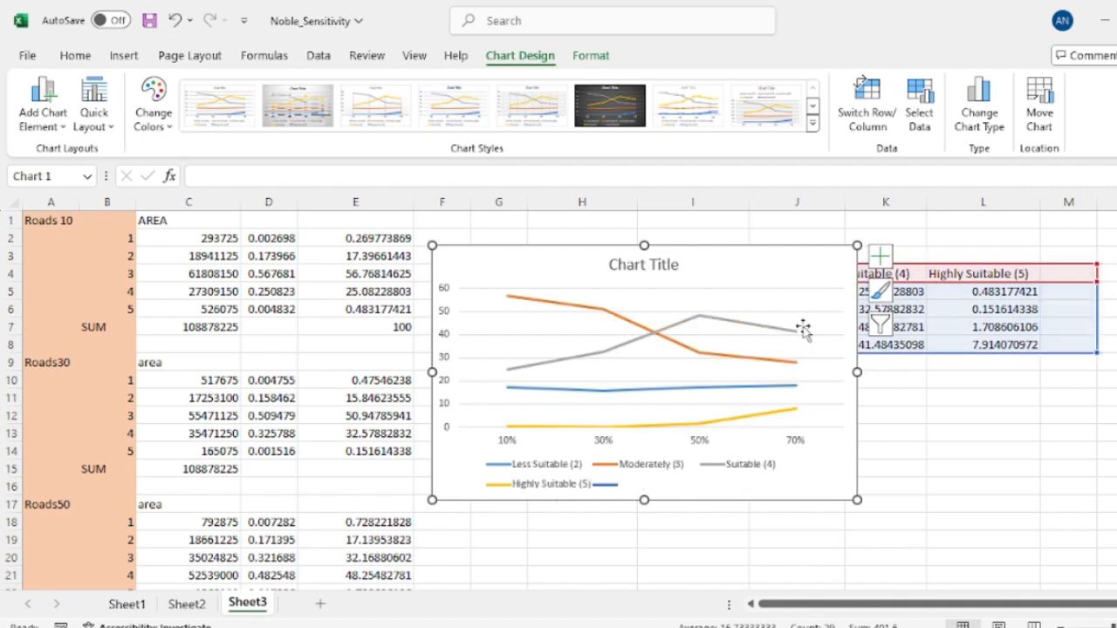
# Move the chart below the summary table and extend its data range to include the Not suitable (1) column.
pyautogui.moveTo(738, 259); pyautogui.dragTo(798, 376)
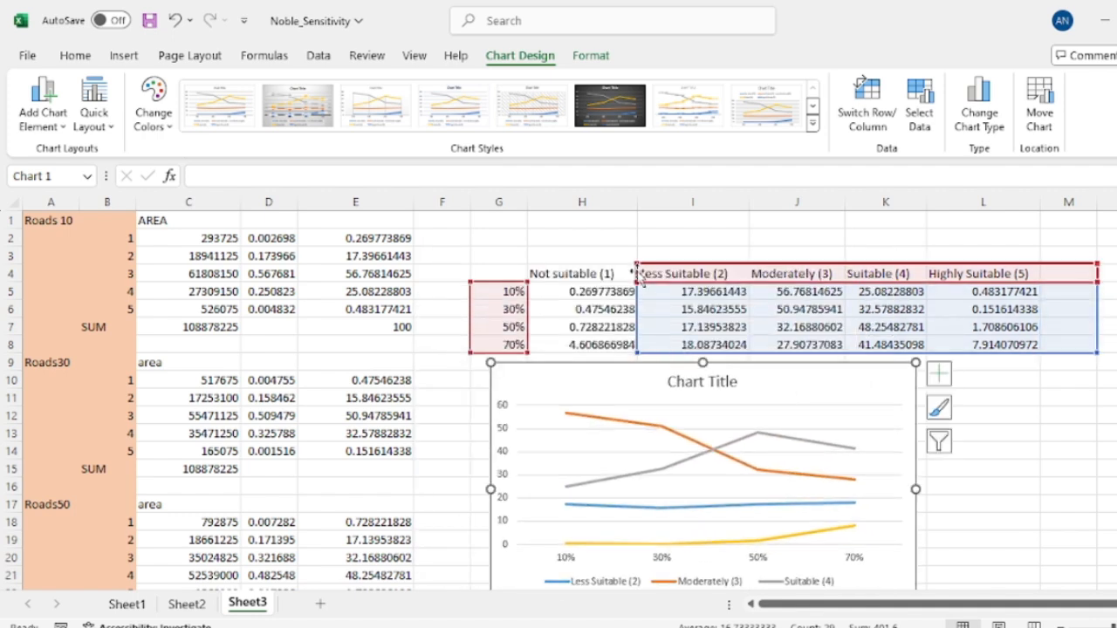
pyautogui.moveTo(636, 265); pyautogui.dragTo(528, 265)
pyautogui.scroll(-2, 773, 382)
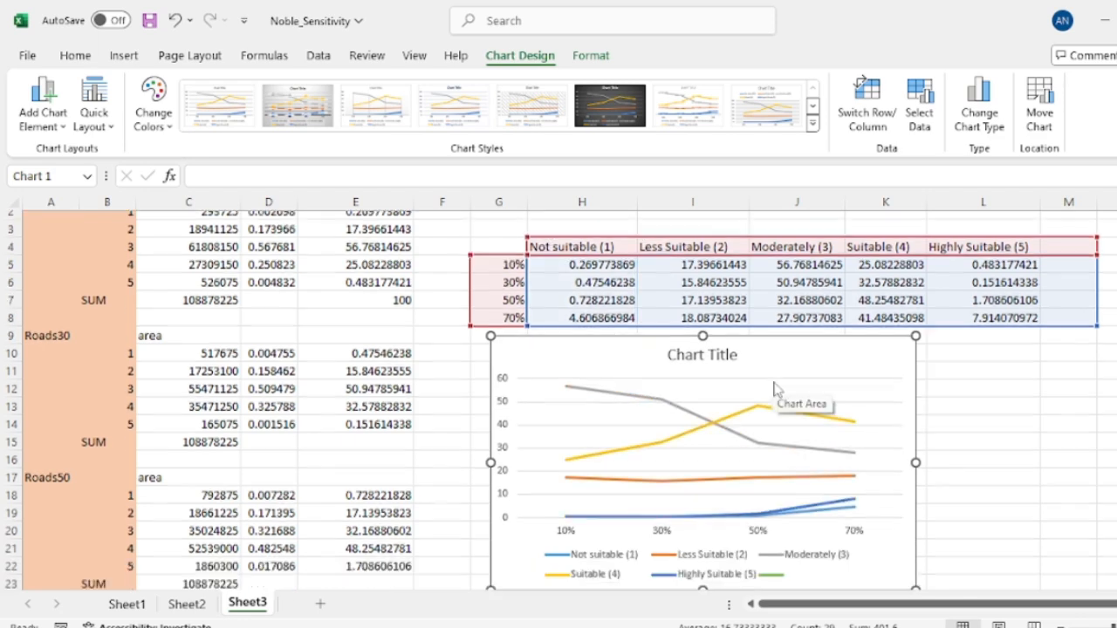
pyautogui.moveTo(784, 287); pyautogui.dragTo(863, 330)
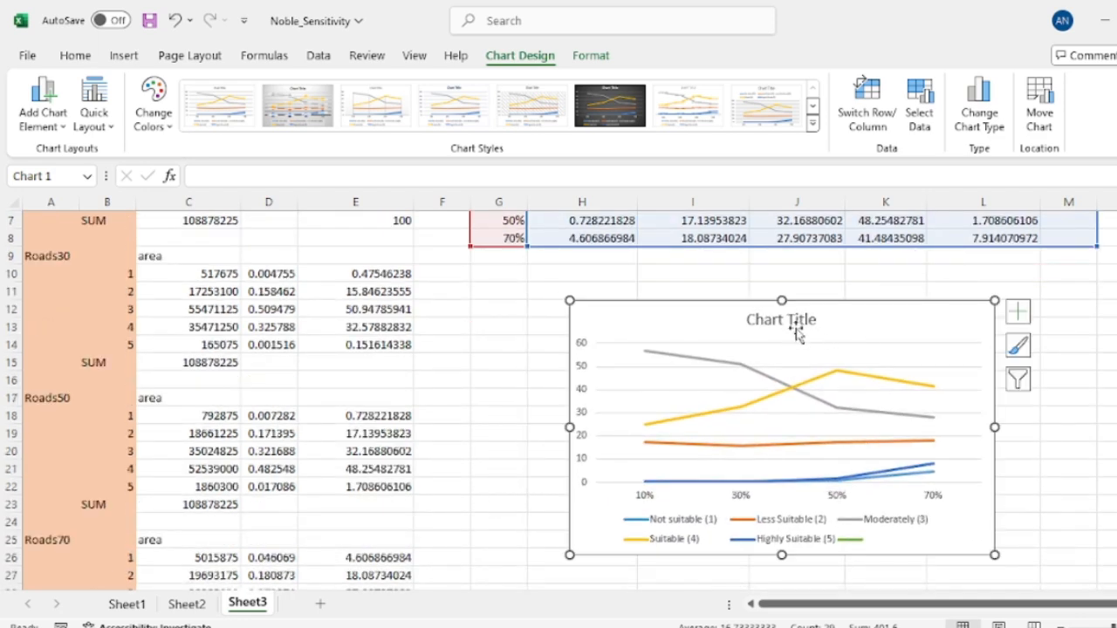
# Replace the chart's placeholder title with PROXIMITY TO ROADS.
pyautogui.click(799, 321)
pyautogui.tripleClick(809, 319)
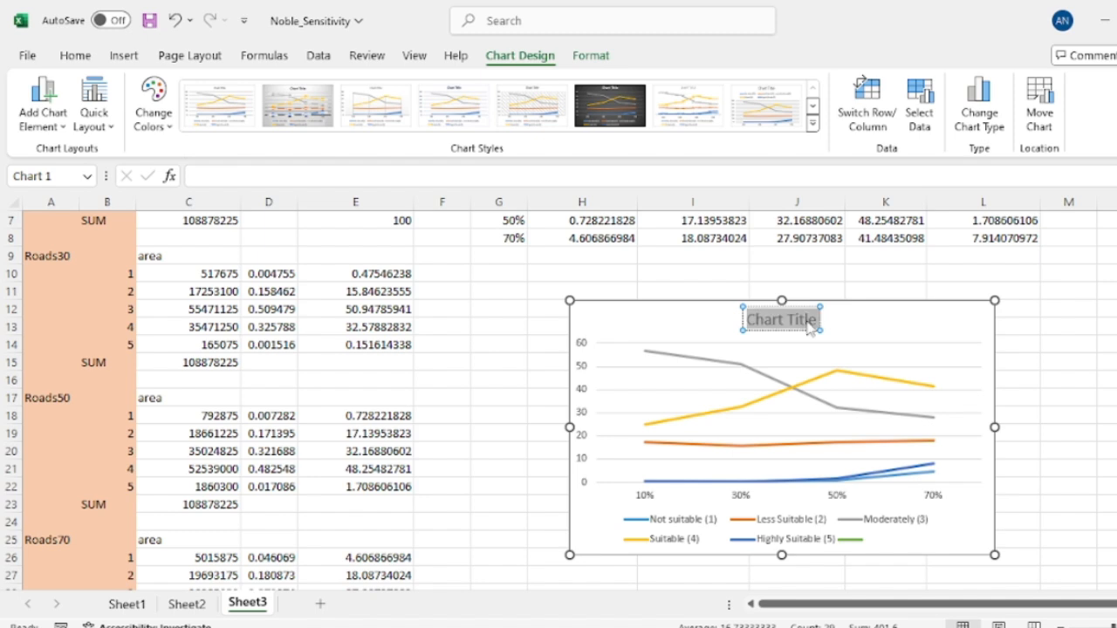
pyautogui.write('ROADS')
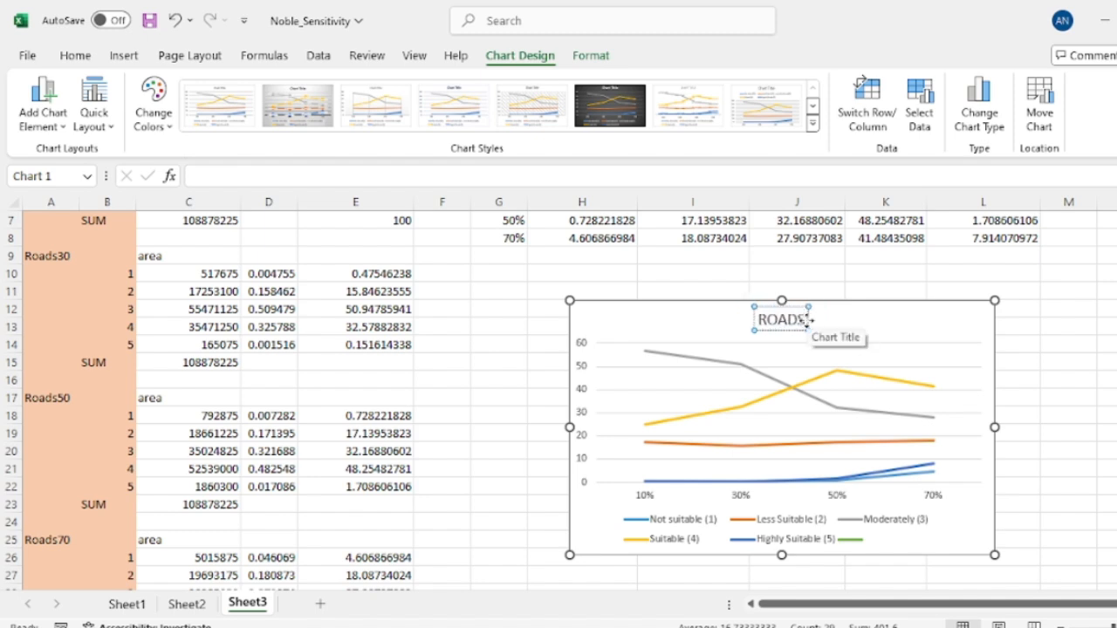
pyautogui.press('BackSpace')
pyautogui.press('BackSpace')
pyautogui.press('BackSpace')
pyautogui.press('BackSpace')
pyautogui.press('BackSpace')
pyautogui.write('PRO')
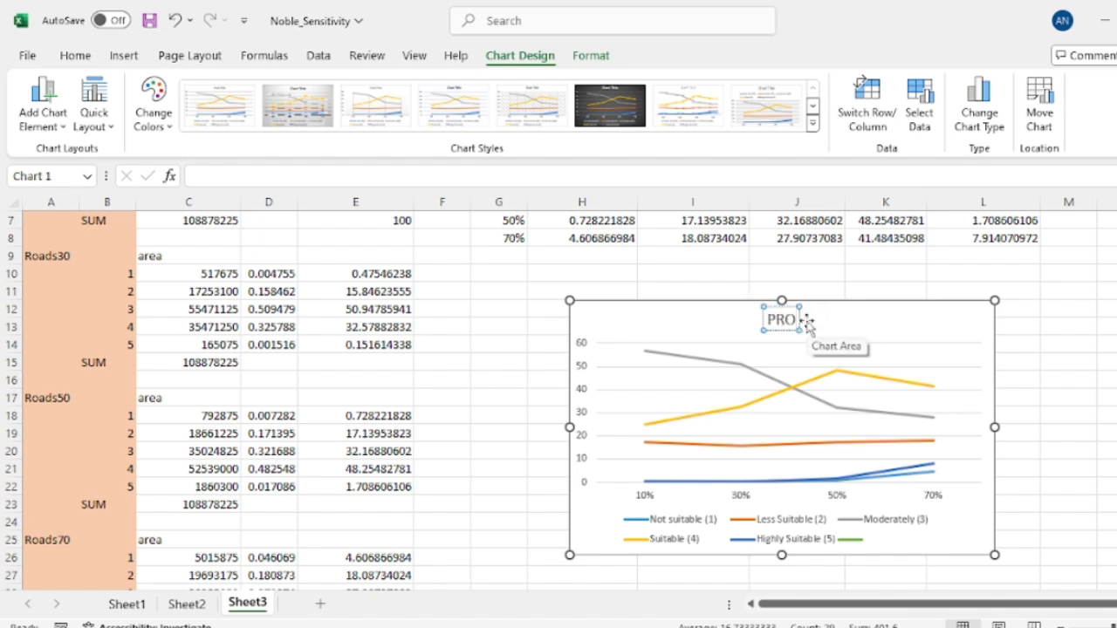
pyautogui.write('XIMITY TO')
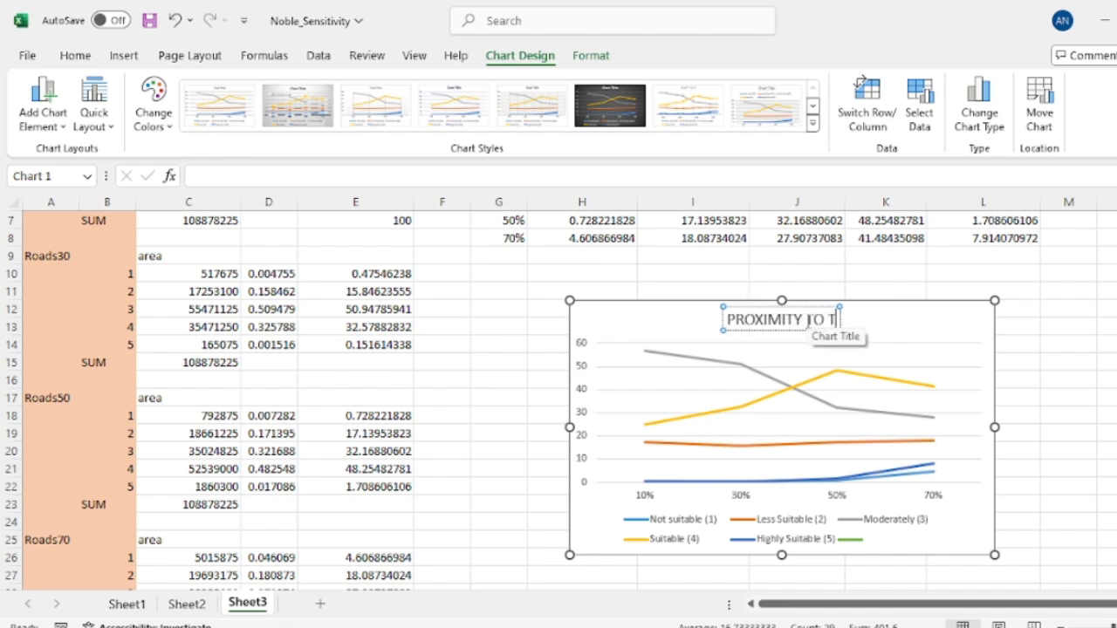
pyautogui.write(' ROADS')
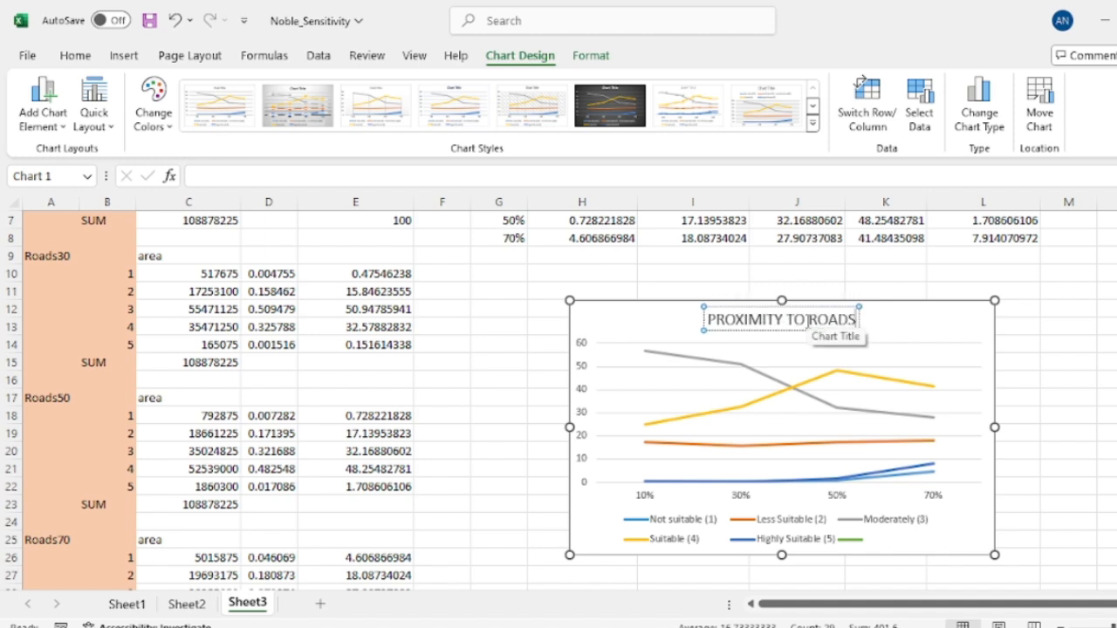
pyautogui.click(1025, 328)
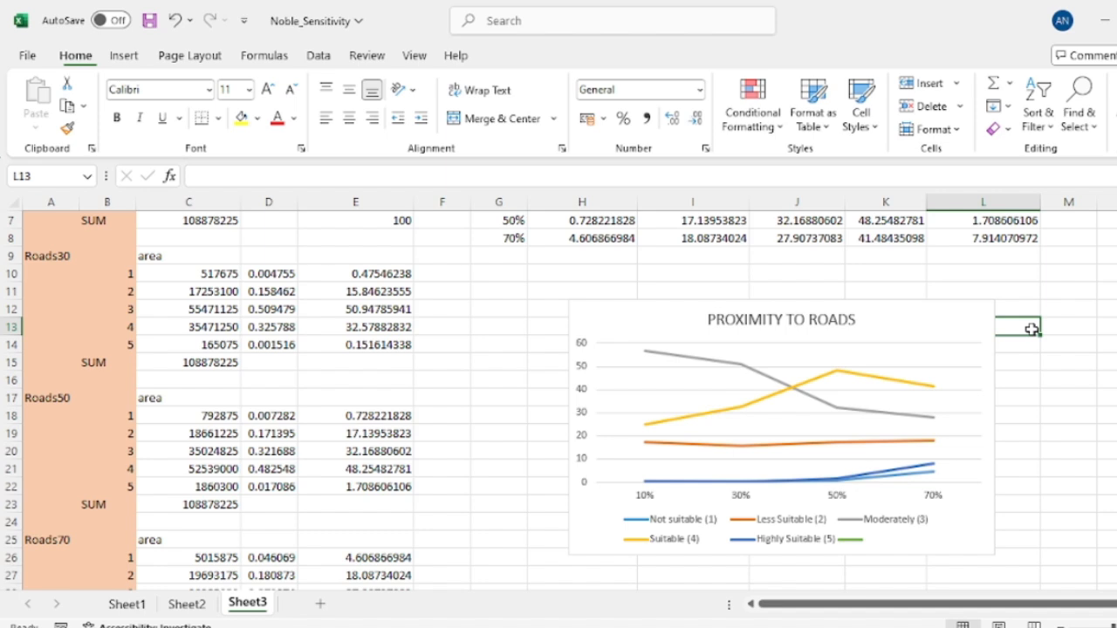
pyautogui.click(939, 340)
pyautogui.click(1057, 510)
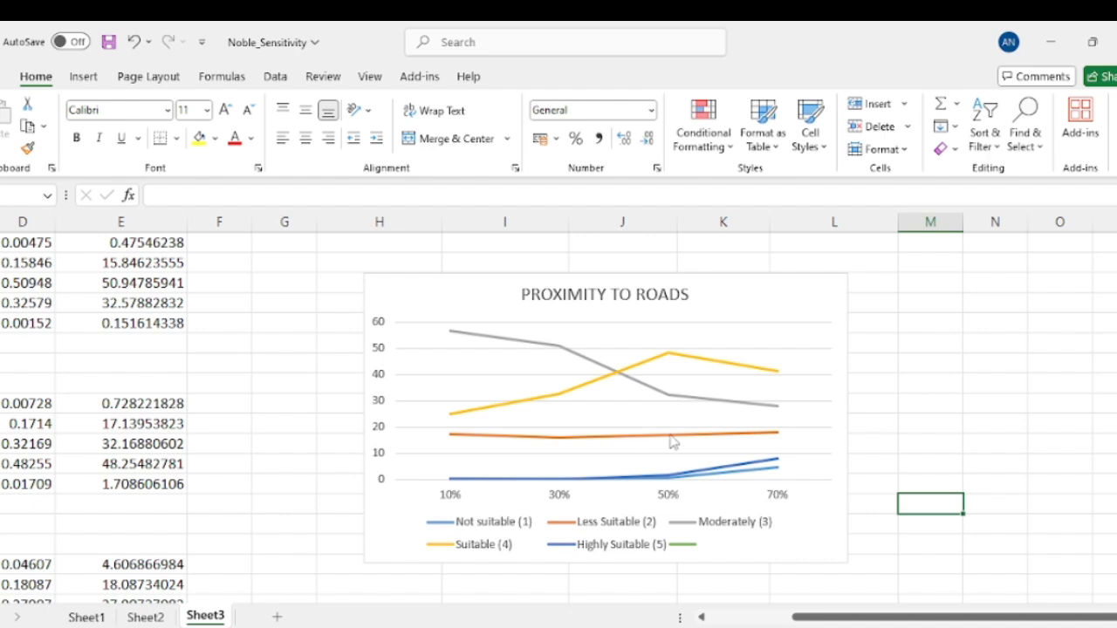
pyautogui.moveTo(673, 438)
pyautogui.moveTo(743, 471)
pyautogui.click(891, 422)
pyautogui.click(911, 428)
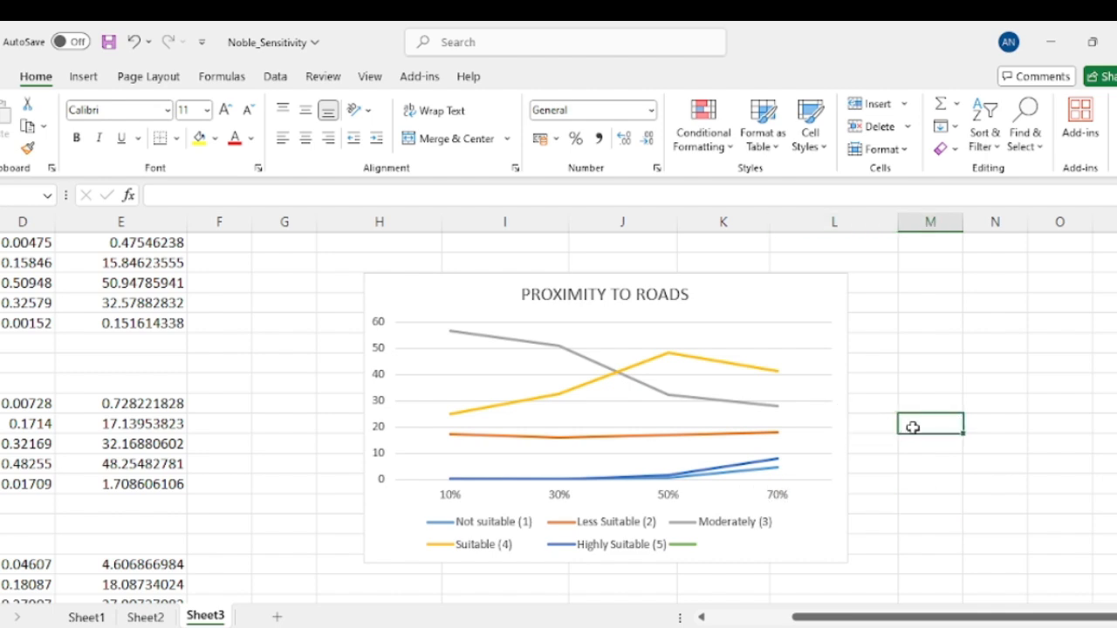